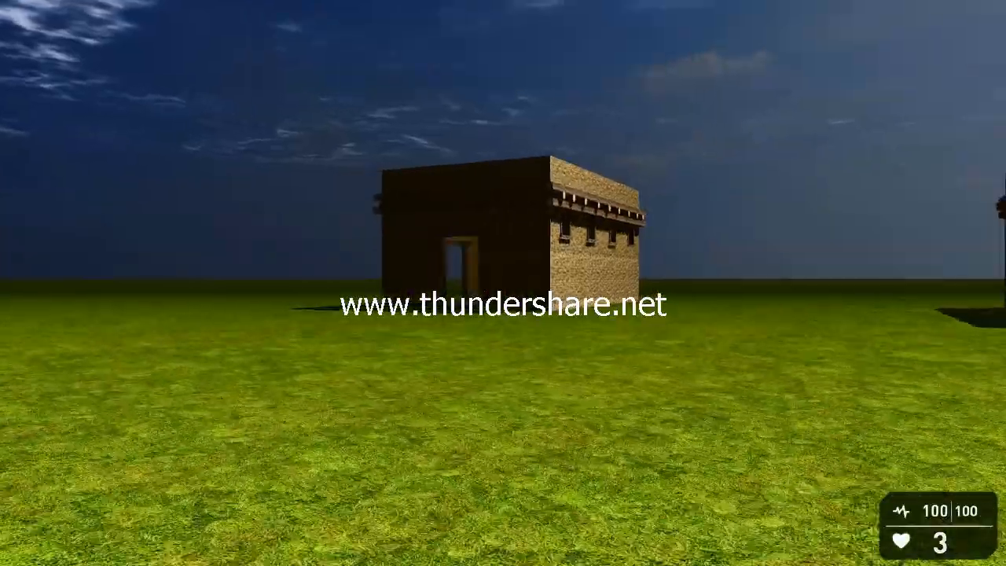
Step: Walk through the test level to the sandstone buildings and examine the light effects inside them
{"action": "key", "text": "w"}
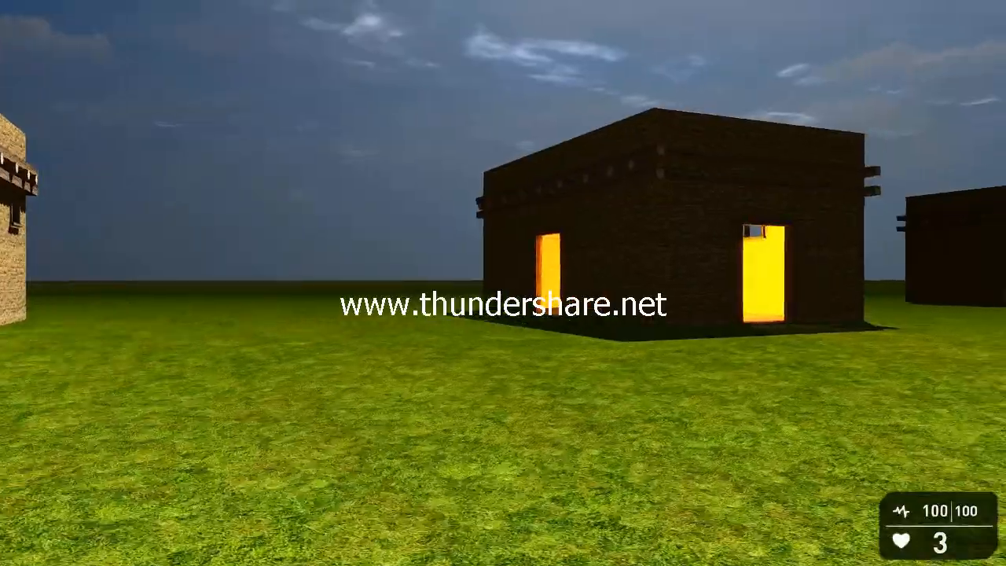
{"action": "key", "text": "w"}
{"action": "key", "text": "w"}
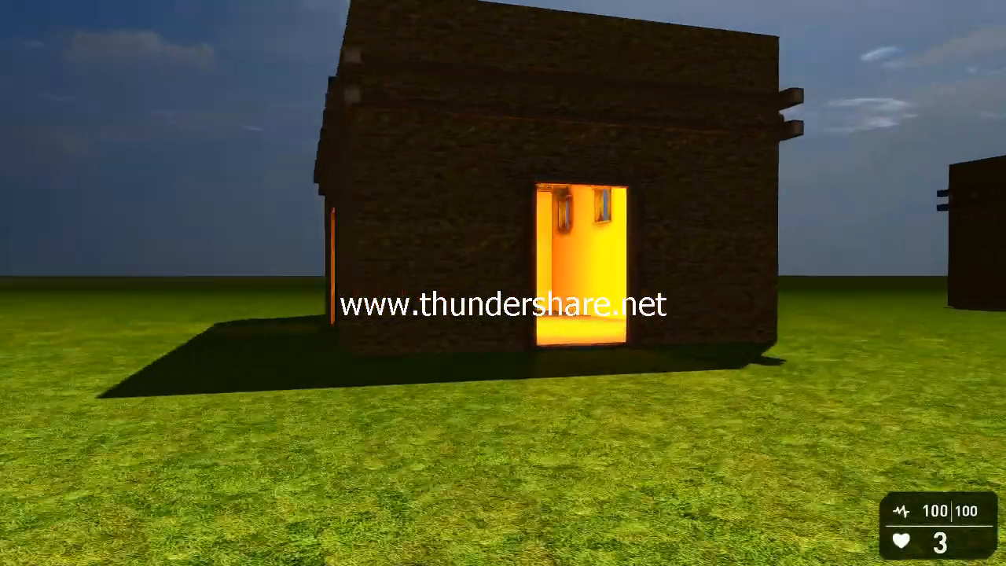
{"action": "key", "text": "w"}
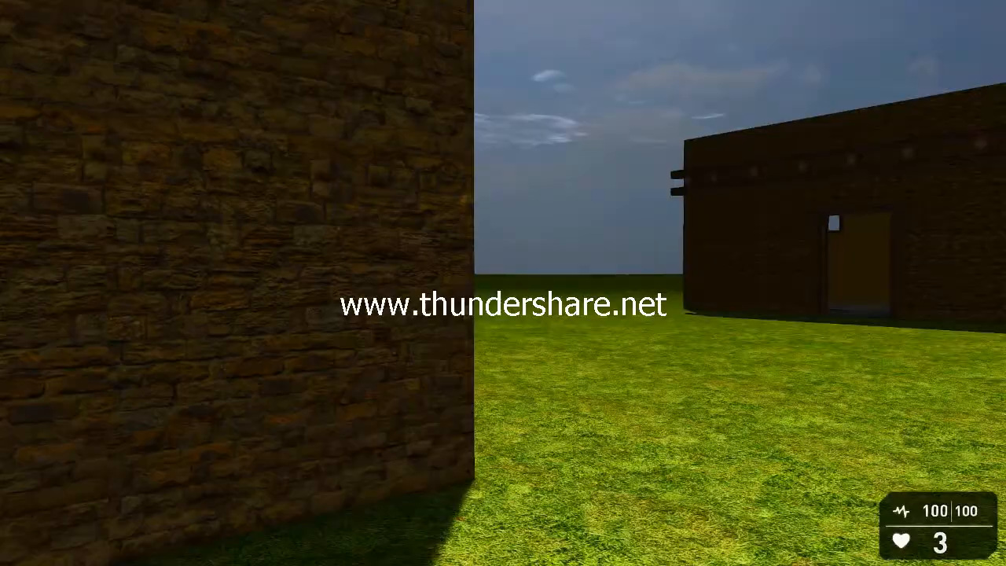
{"action": "key", "text": "w"}
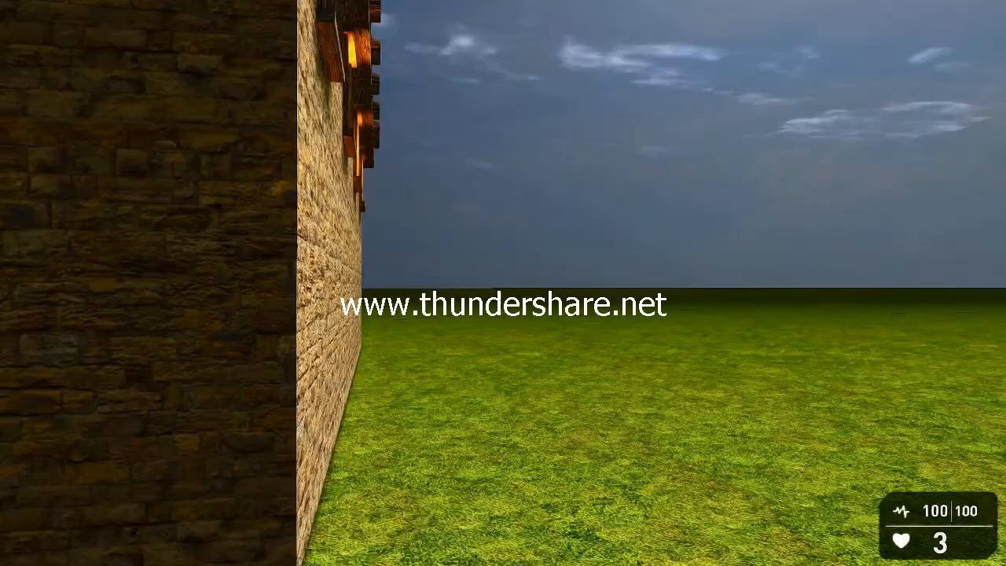
{"action": "key", "text": "w"}
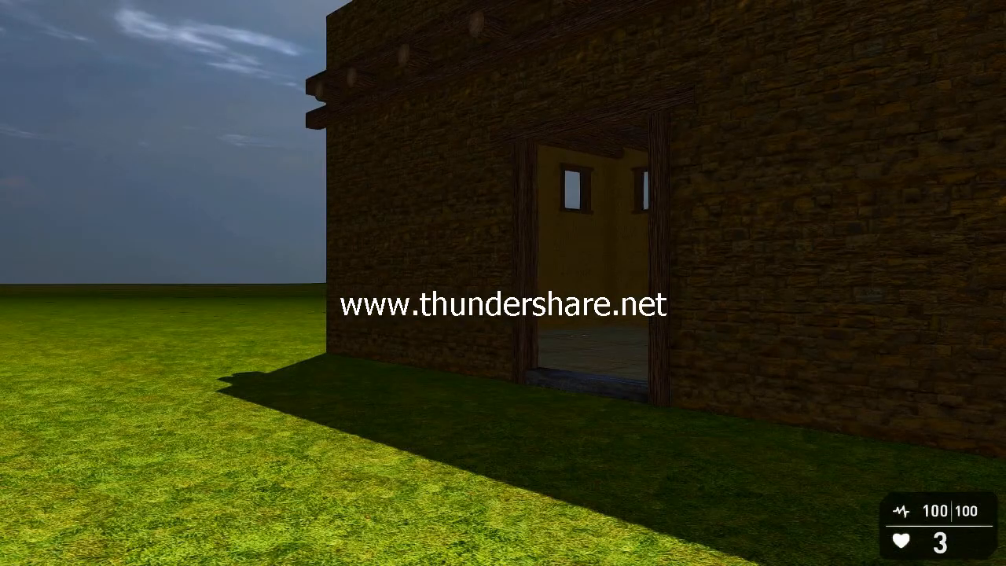
{"action": "key", "text": "w"}
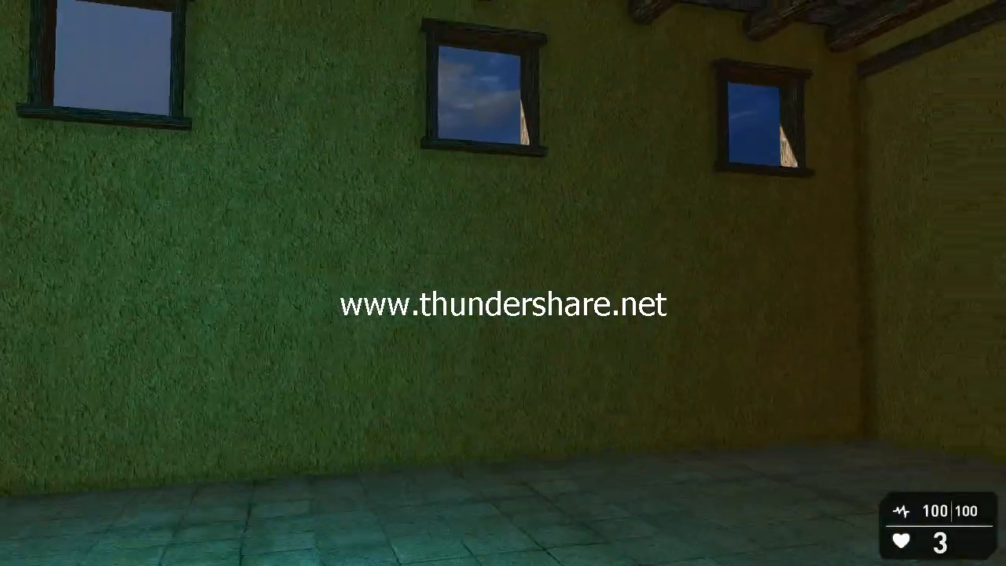
{"action": "key", "text": "w"}
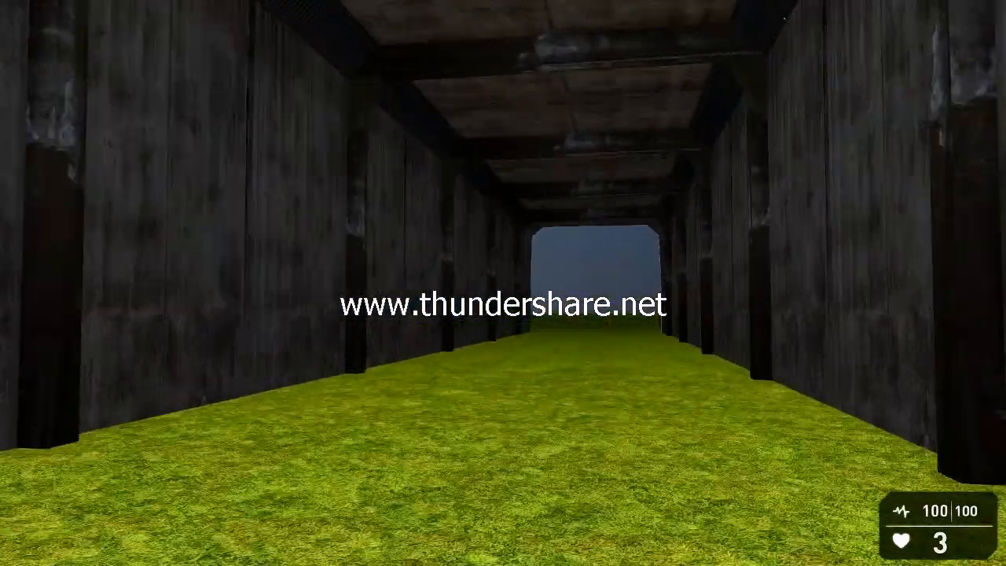
Step: Walk through the tunnel and across the field to examine the lighting, and end the test game
{"action": "key", "text": "w"}
{"action": "key", "text": "w"}
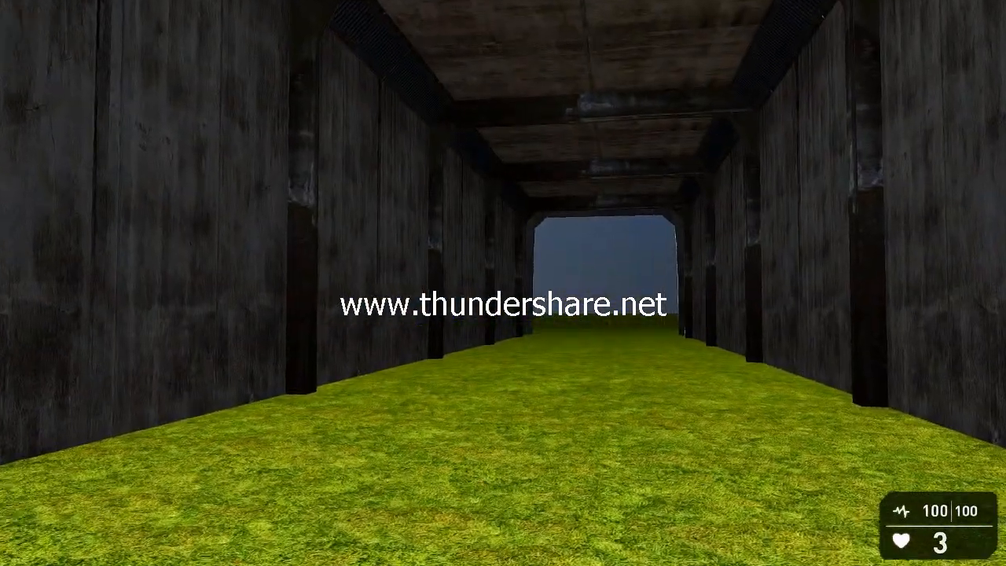
{"action": "key", "text": "w"}
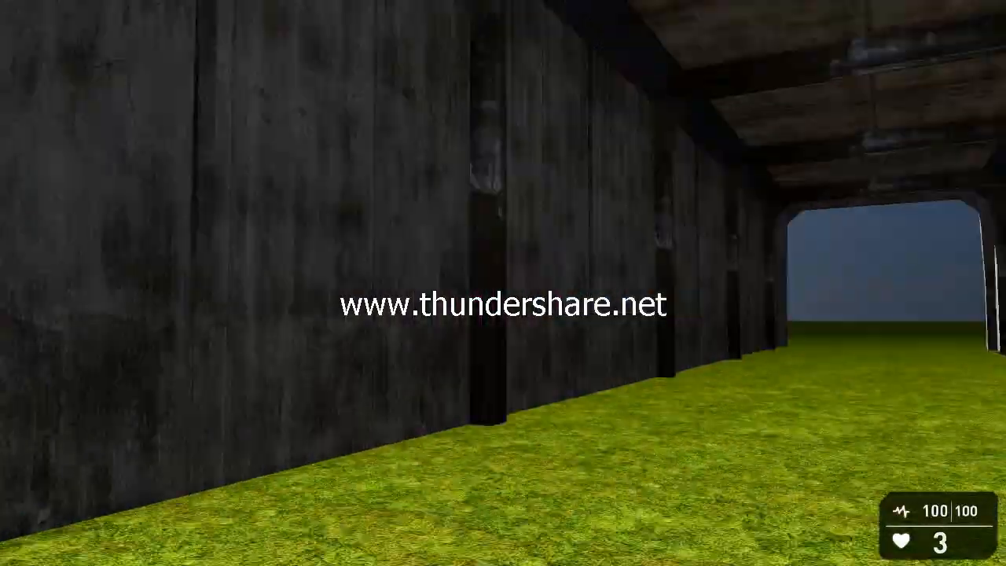
{"action": "key", "text": "w"}
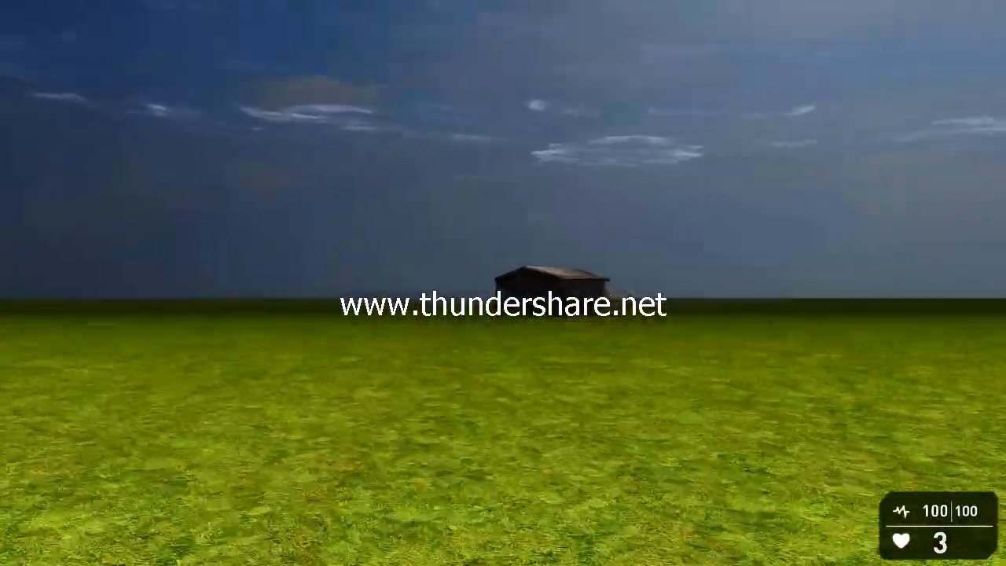
{"action": "key", "text": "w"}
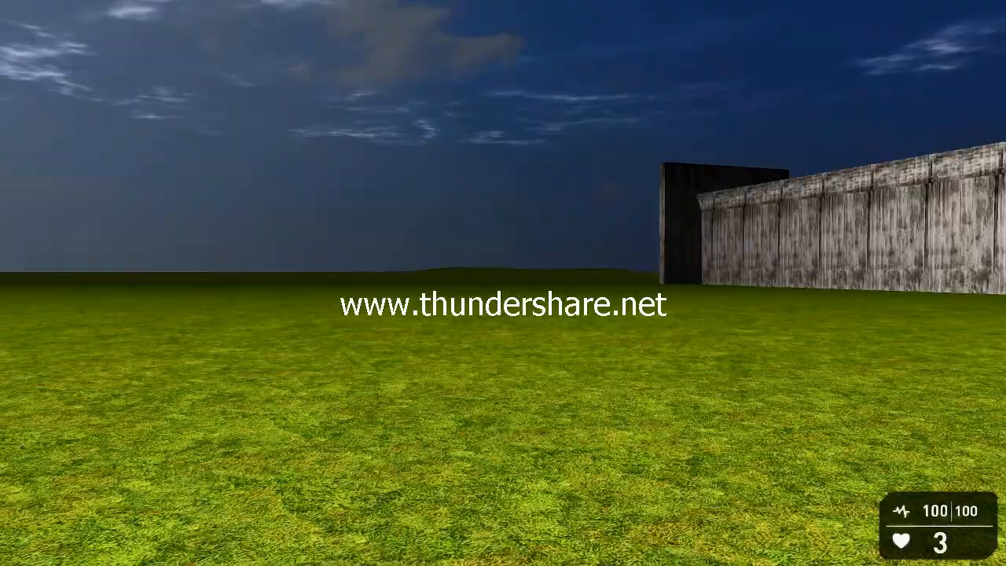
{"action": "key", "text": "w"}
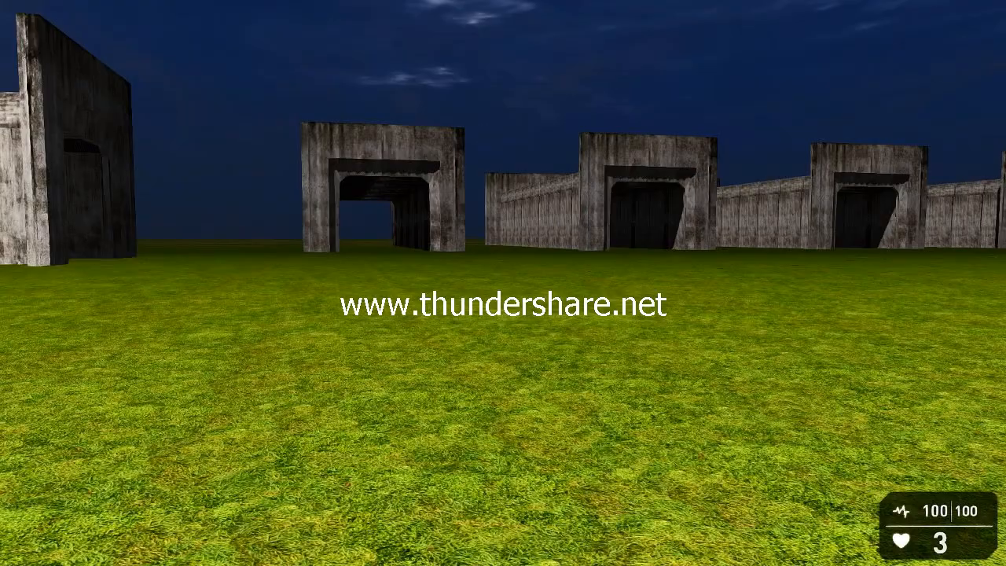
{"action": "key", "text": "Escape"}
Step: Switch to Notepad++ and look through the seqlightzone.lua script
{"action": "key", "text": "alt+Tab"}
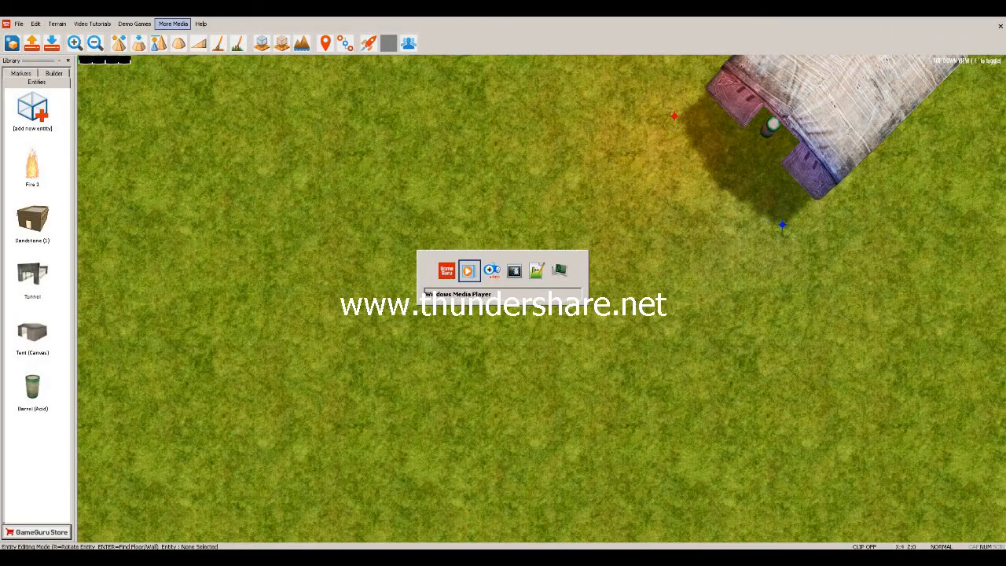
{"action": "key", "text": "alt+Tab"}
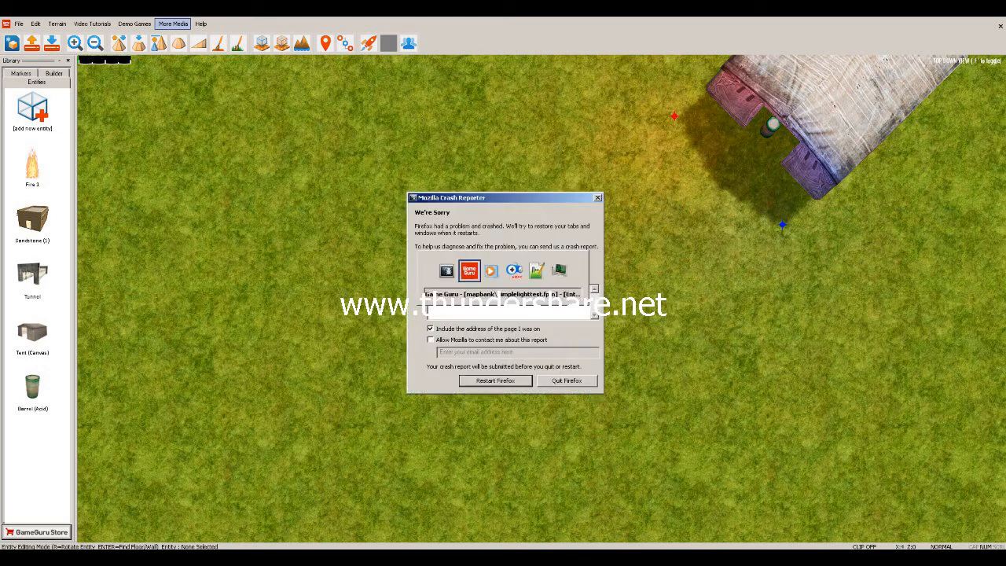
{"action": "key", "text": "alt+Tab"}
{"action": "key", "text": "alt+Tab"}
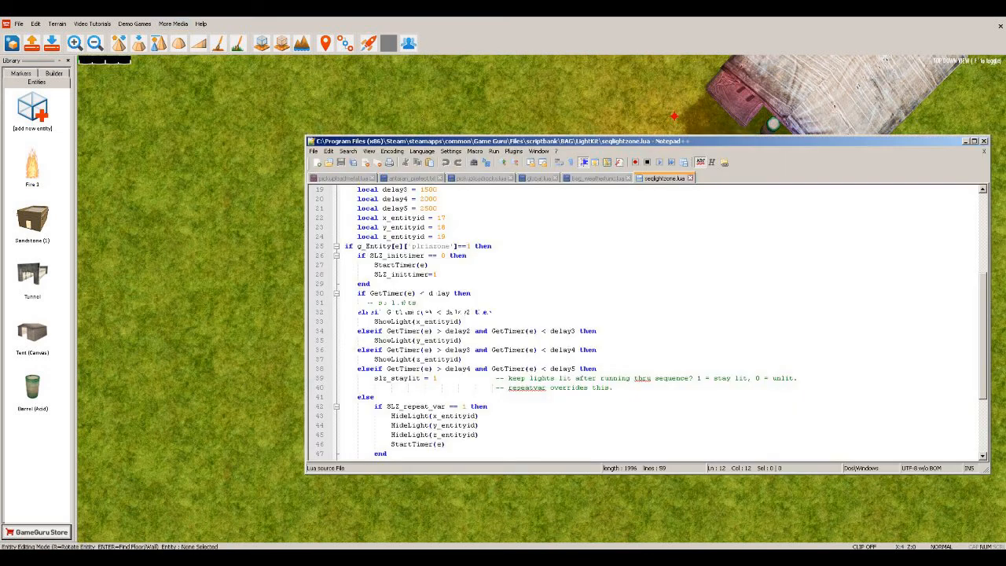
{"action": "scroll", "coordinate": [644, 322], "scroll_direction": "down", "scroll_amount": 4}
{"action": "scroll", "coordinate": [644, 322], "scroll_direction": "up", "scroll_amount": 10}
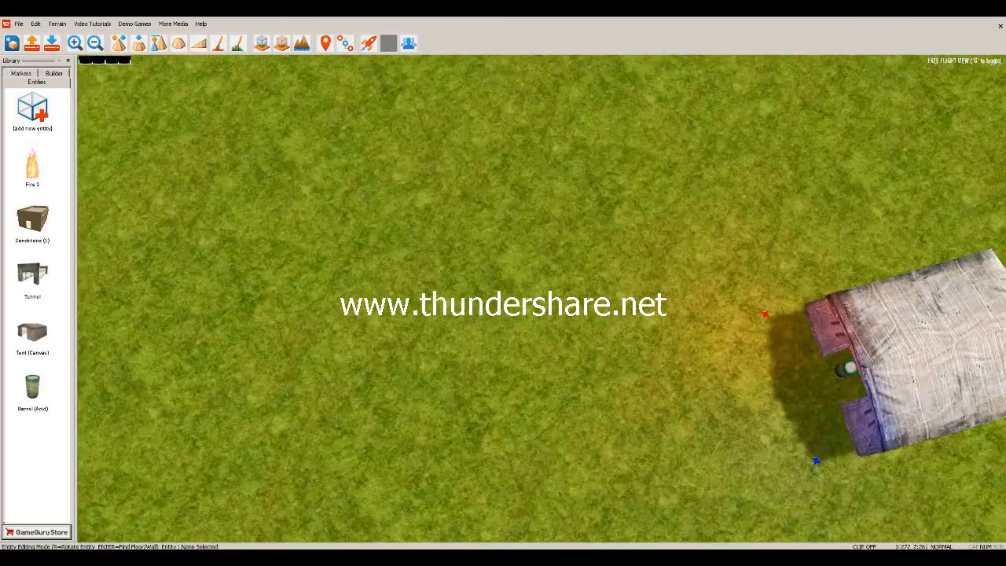
Step: Return to the level editor in free flight view and open the properties of the light inside the sandstone building
{"action": "key", "text": "g"}
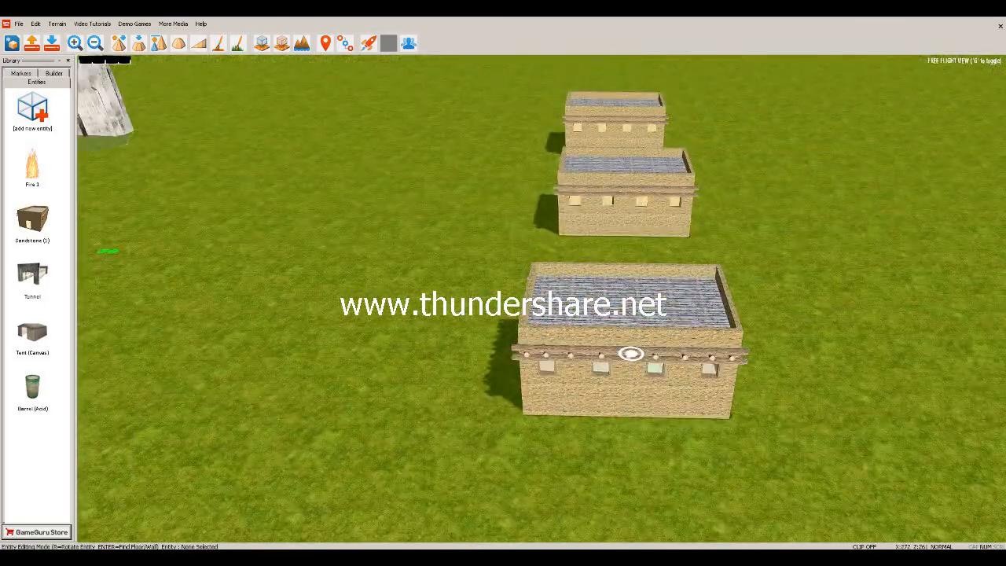
{"action": "key", "text": "w"}
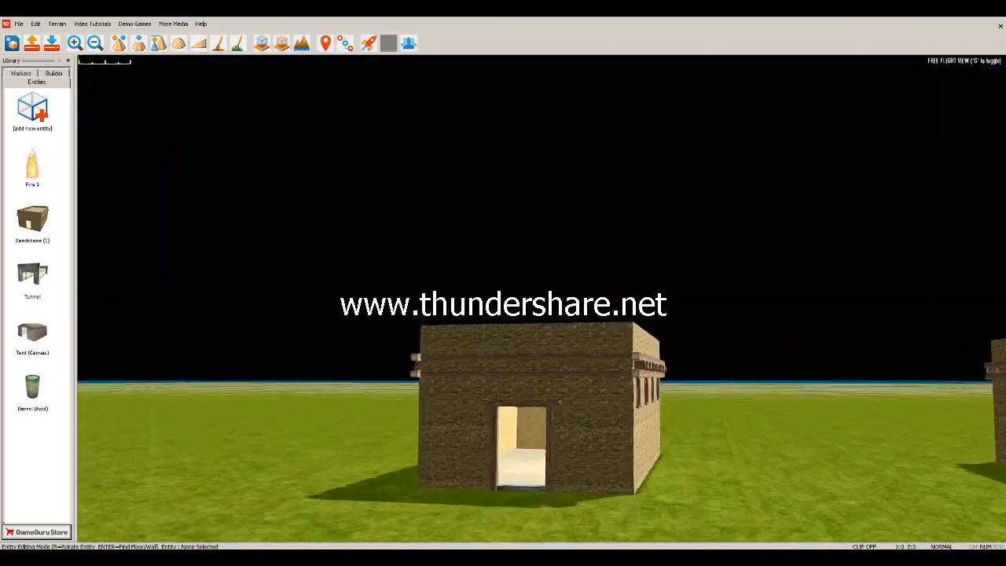
{"action": "key", "text": "w"}
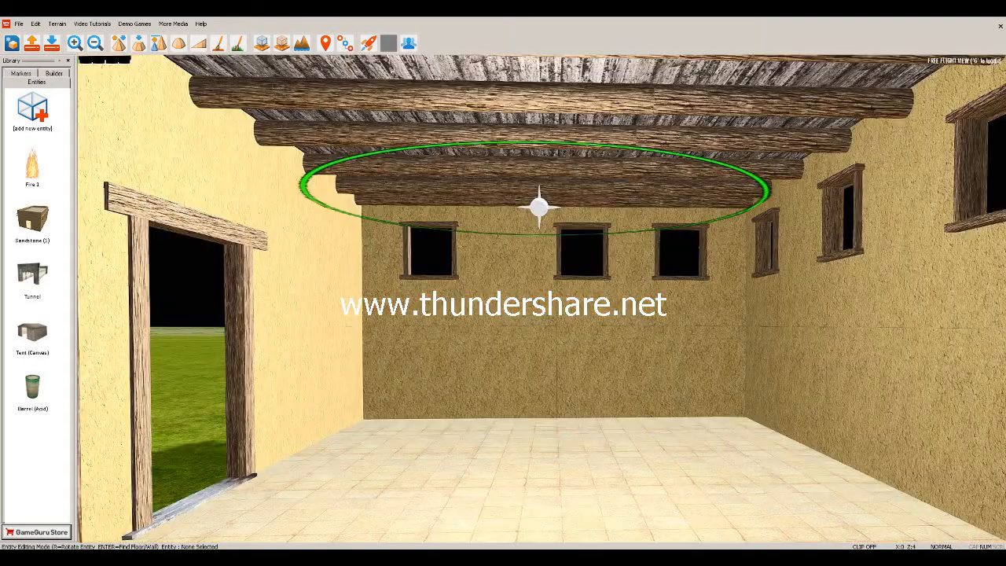
{"action": "left_click", "coordinate": [539, 207]}
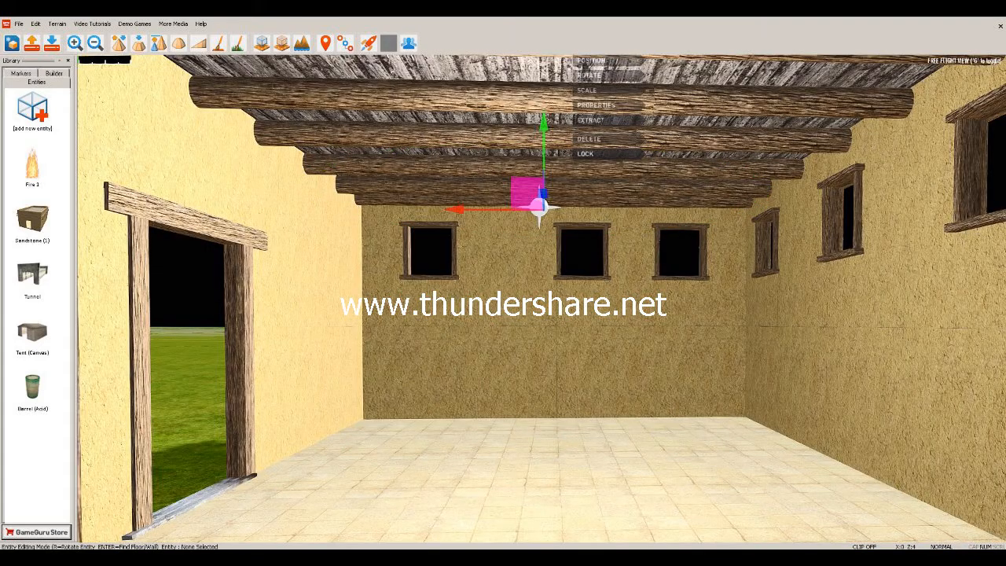
{"action": "left_click", "coordinate": [596, 105]}
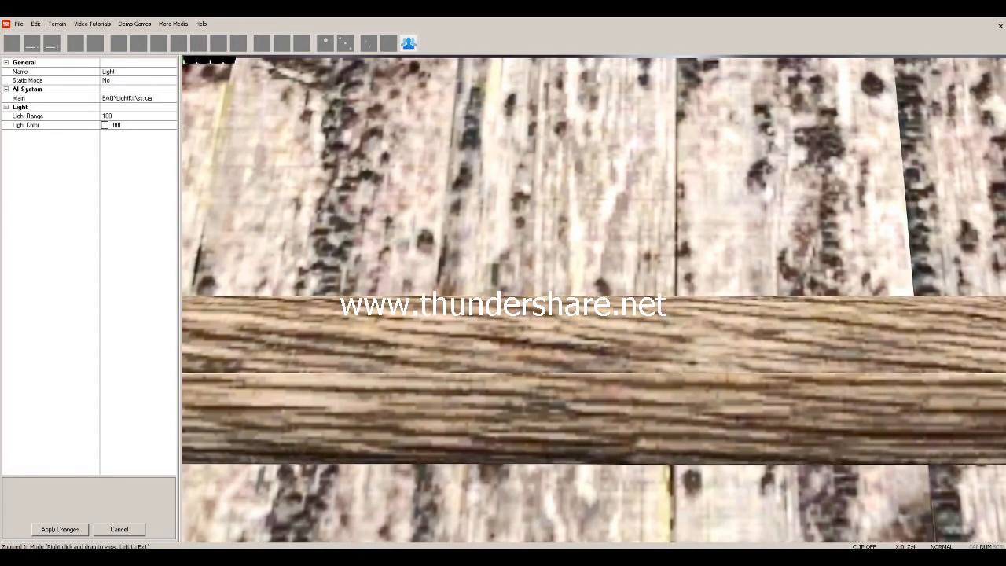
Step: Check the Main script assigned to the light and apply its properties
{"action": "left_click", "coordinate": [121, 99]}
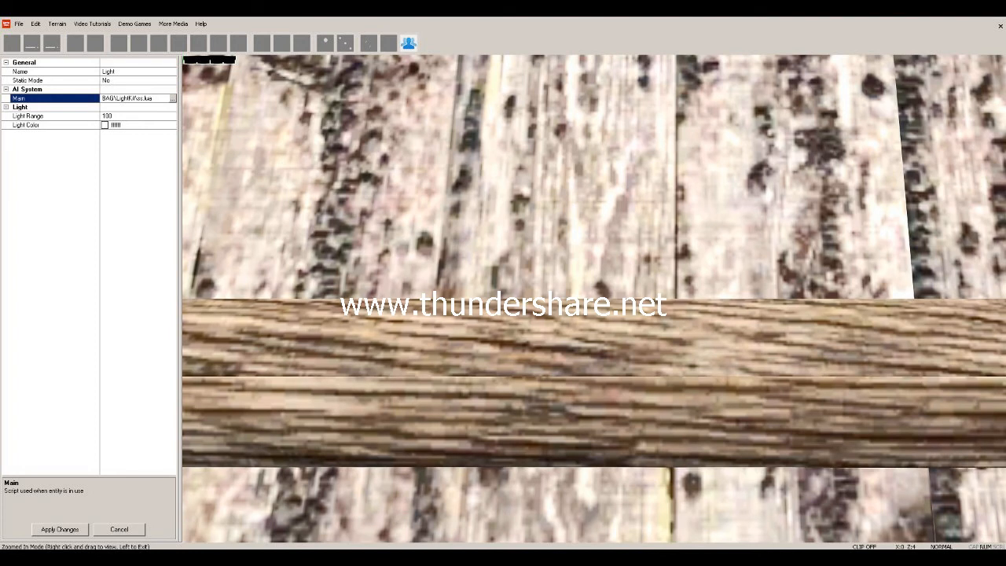
{"action": "left_click_drag", "start_coordinate": [121, 98], "coordinate": [106, 98]}
{"action": "left_click", "coordinate": [120, 98]}
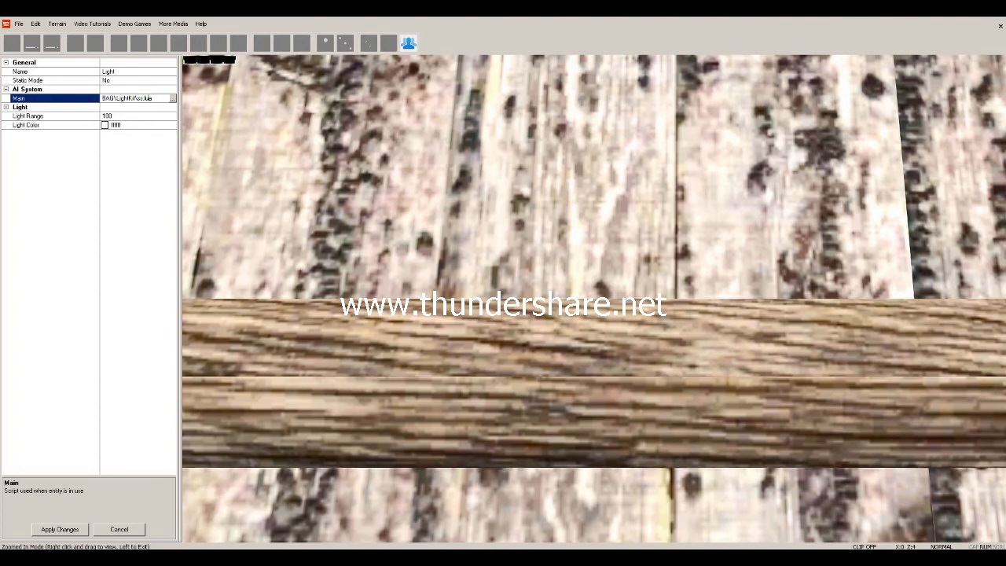
{"action": "left_click", "coordinate": [59, 529]}
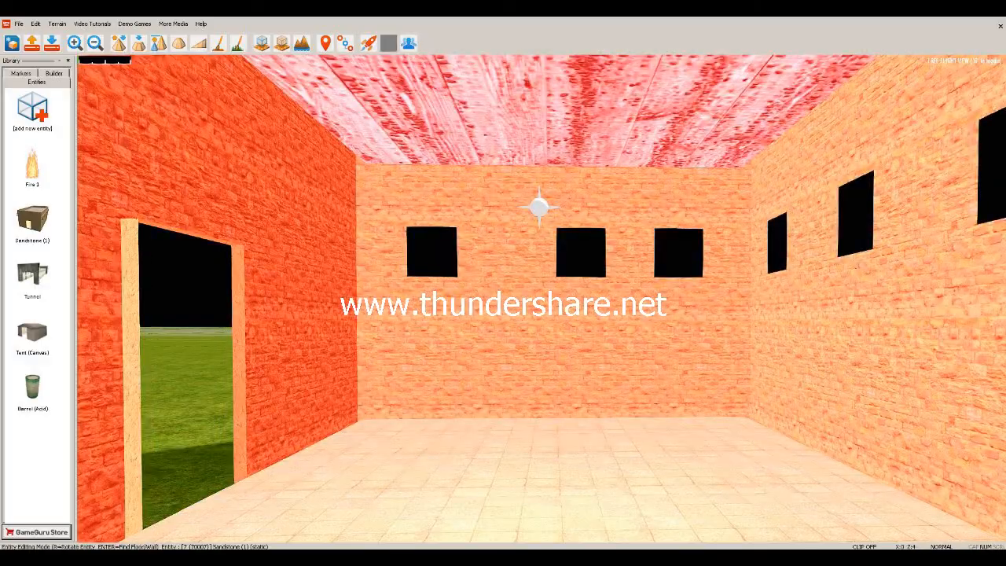
{"action": "right_click_drag", "start_coordinate": [503, 314], "coordinate": [424, 258]}
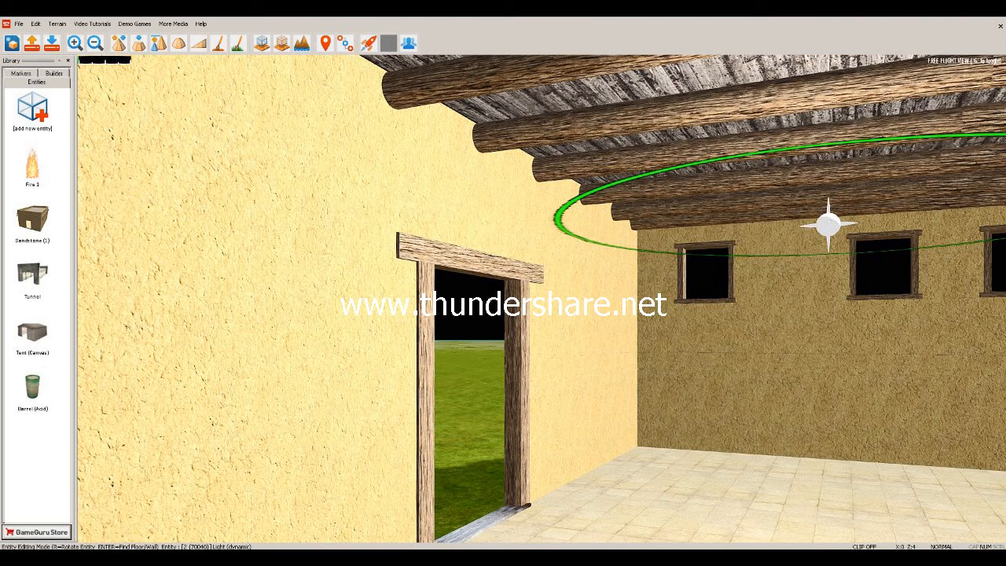
{"action": "key", "text": "s"}
{"action": "right_click_drag", "start_coordinate": [502, 299], "coordinate": [440, 346]}
{"action": "key", "text": "d"}
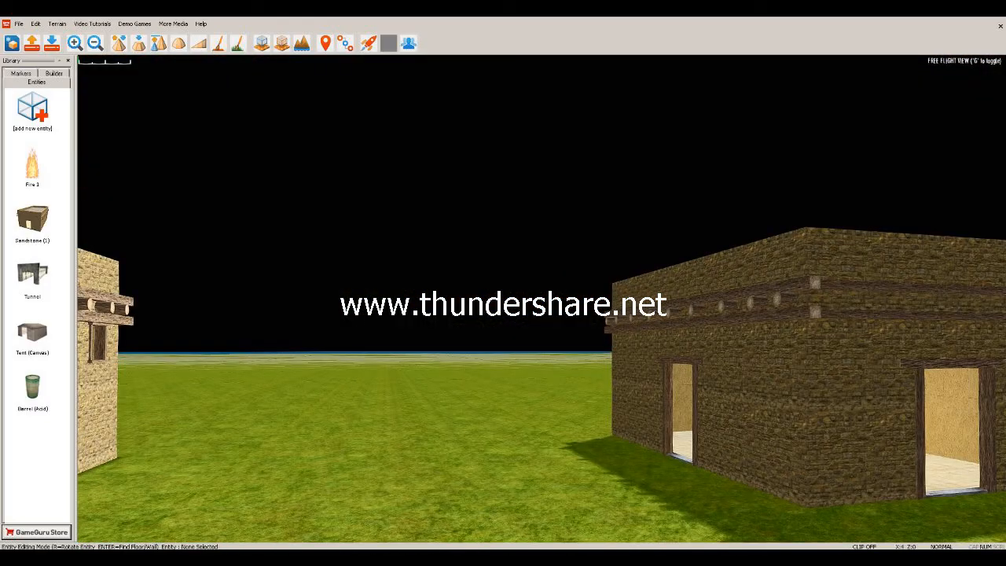
Step: Switch to Windows Explorer and open the Files\scriptbank\BAG\LightKit folder of the Game Guru installation
{"action": "key", "text": "super+e"}
{"action": "left_click", "coordinate": [546, 283]}
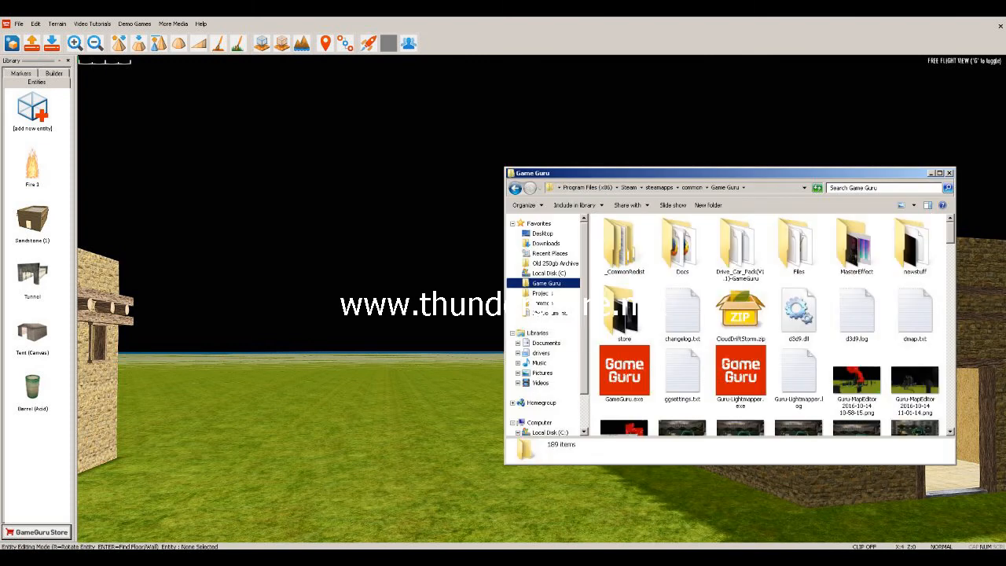
{"action": "double_click", "coordinate": [799, 246]}
{"action": "scroll", "coordinate": [798, 252], "scroll_direction": "down", "scroll_amount": 5}
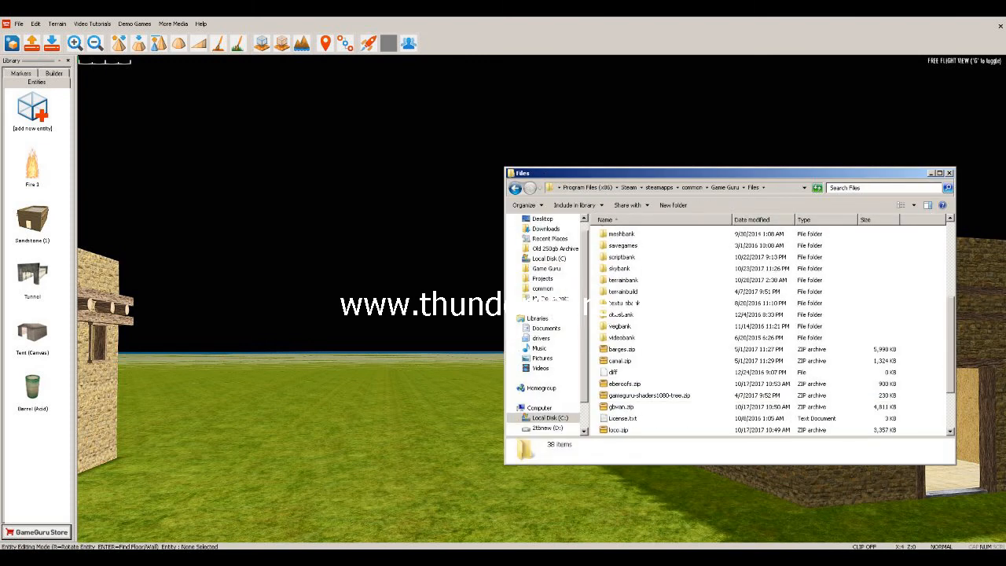
{"action": "double_click", "coordinate": [622, 257]}
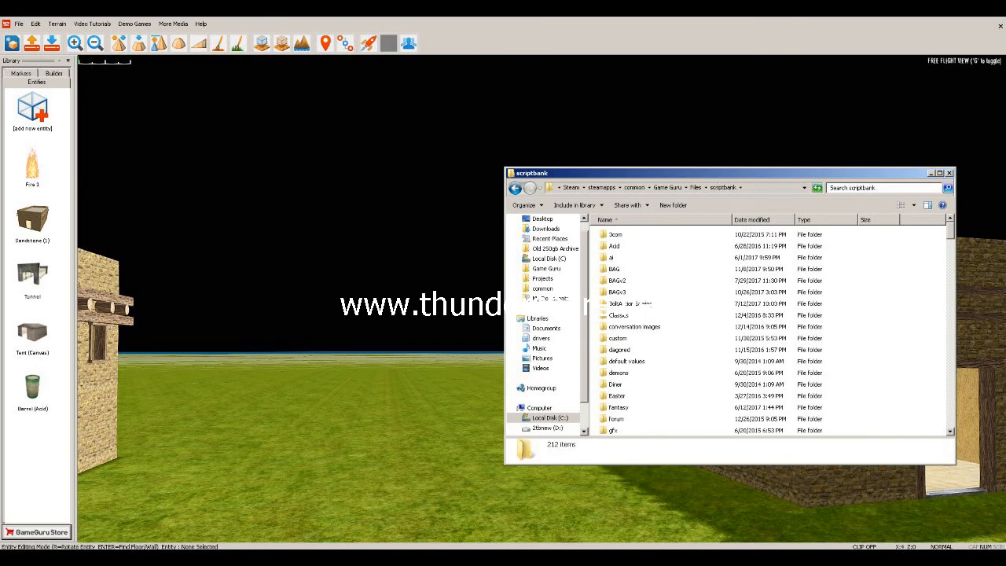
{"action": "double_click", "coordinate": [614, 269]}
{"action": "double_click", "coordinate": [613, 234]}
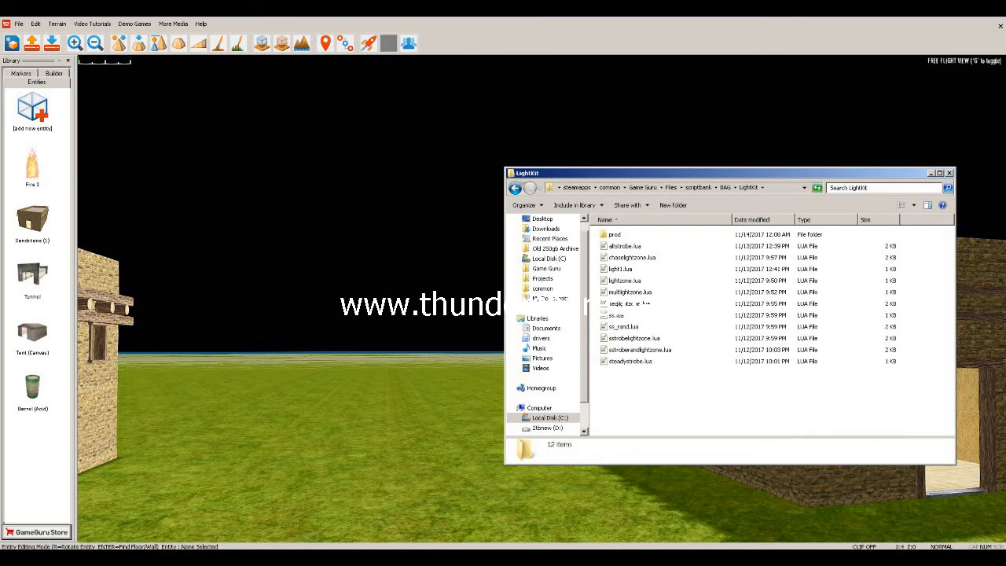
Step: Open the ss.lua script from the LightKit folder in Notepad++
{"action": "left_click", "coordinate": [616, 315]}
{"action": "right_click", "coordinate": [620, 316]}
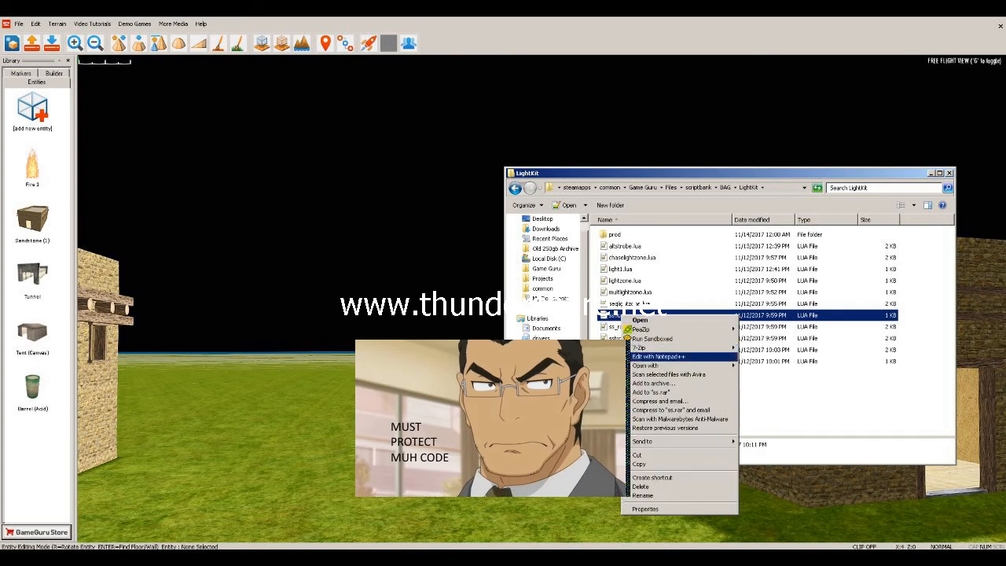
{"action": "left_click", "coordinate": [658, 356]}
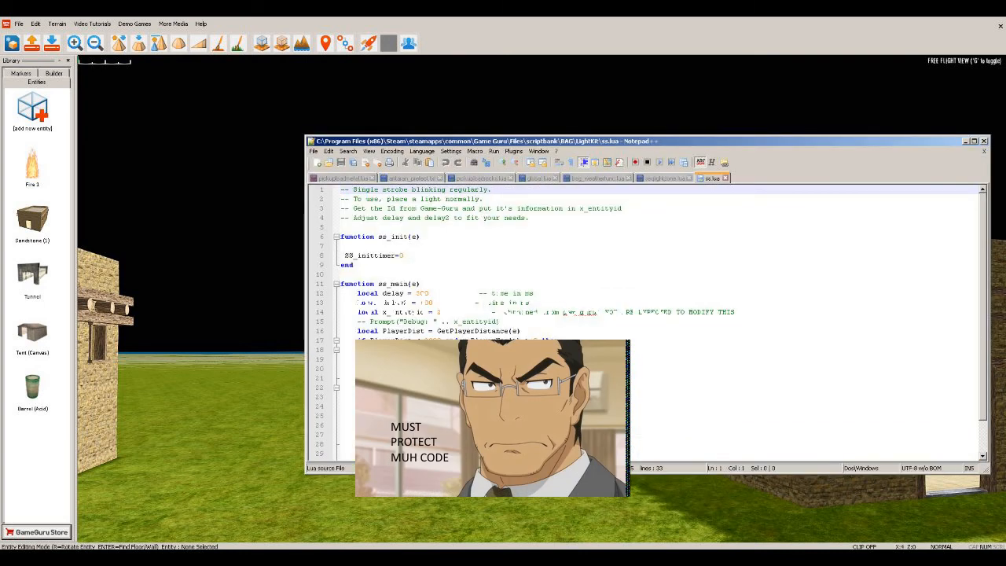
Step: Examine the x_entityid line and the two delay values in the ss_main function
{"action": "left_click_drag", "start_coordinate": [358, 312], "coordinate": [441, 312]}
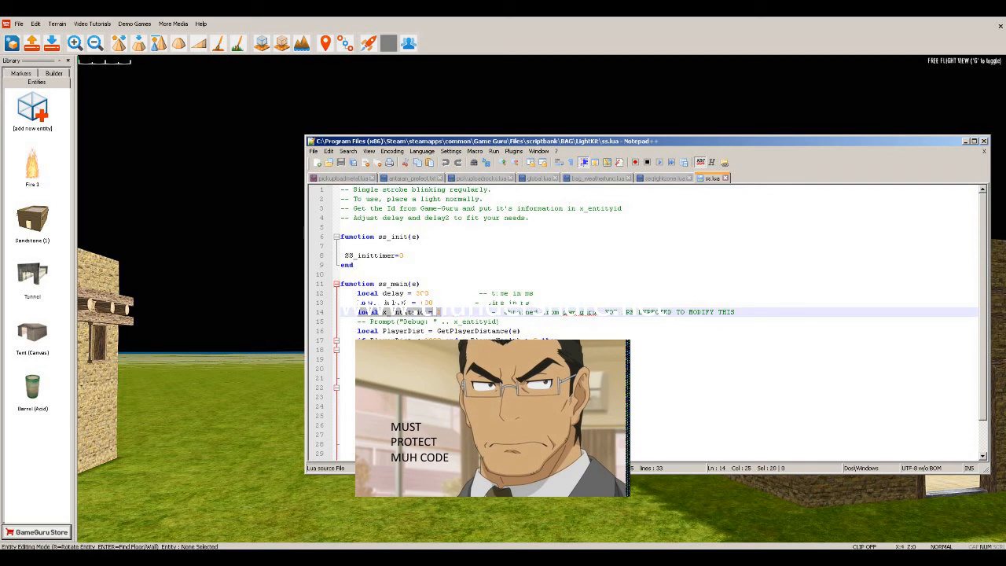
{"action": "left_click", "coordinate": [438, 312]}
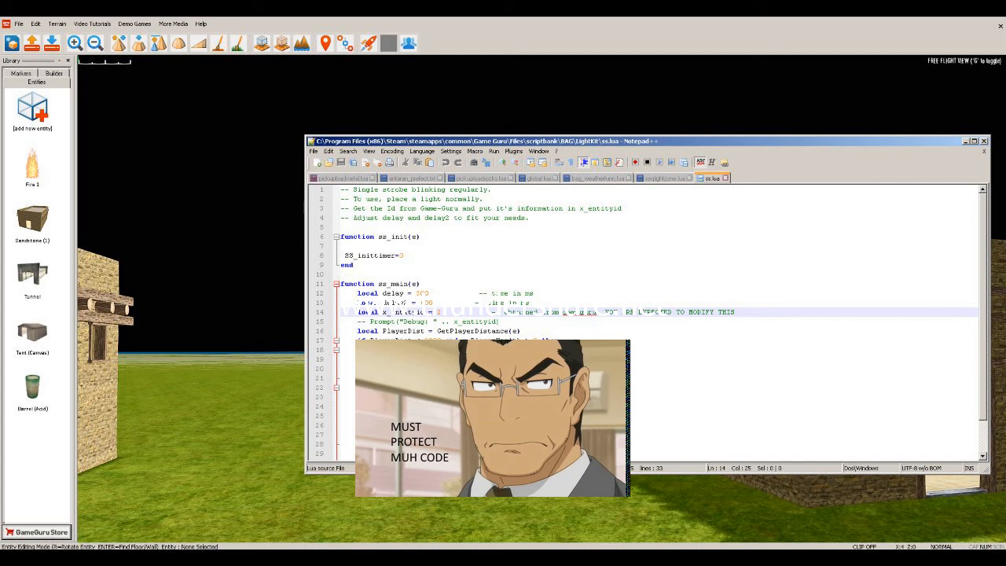
{"action": "left_click_drag", "start_coordinate": [416, 293], "coordinate": [441, 300]}
{"action": "left_click", "coordinate": [429, 303]}
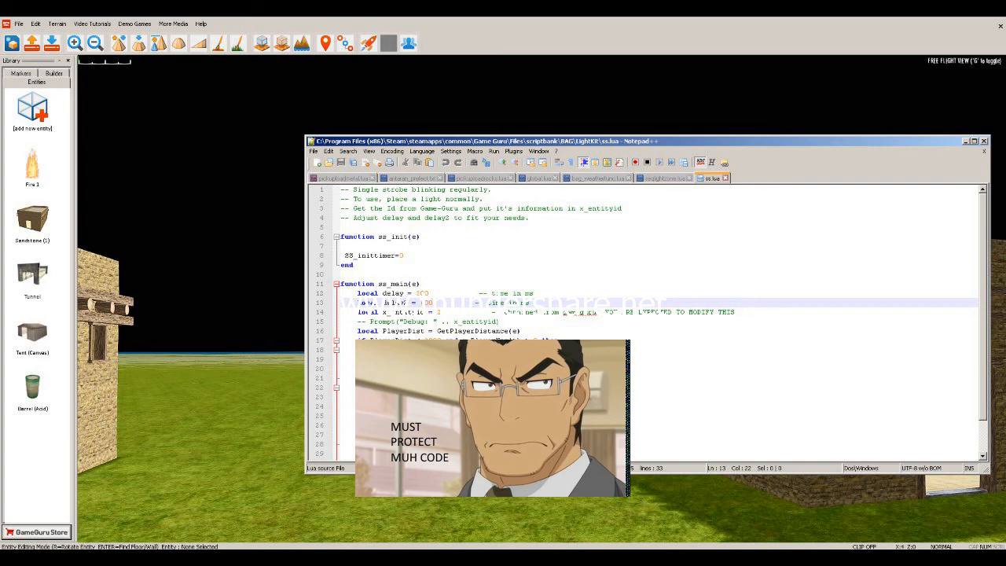
Step: Rename the script's two functions to ss1_init and ss1_main
{"action": "left_click", "coordinate": [386, 236]}
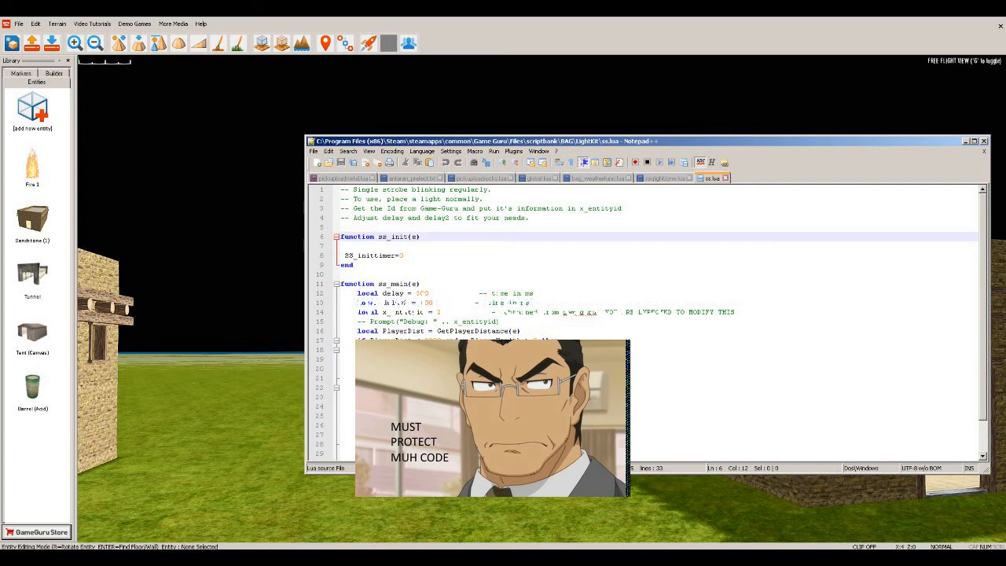
{"action": "type", "text": "1"}
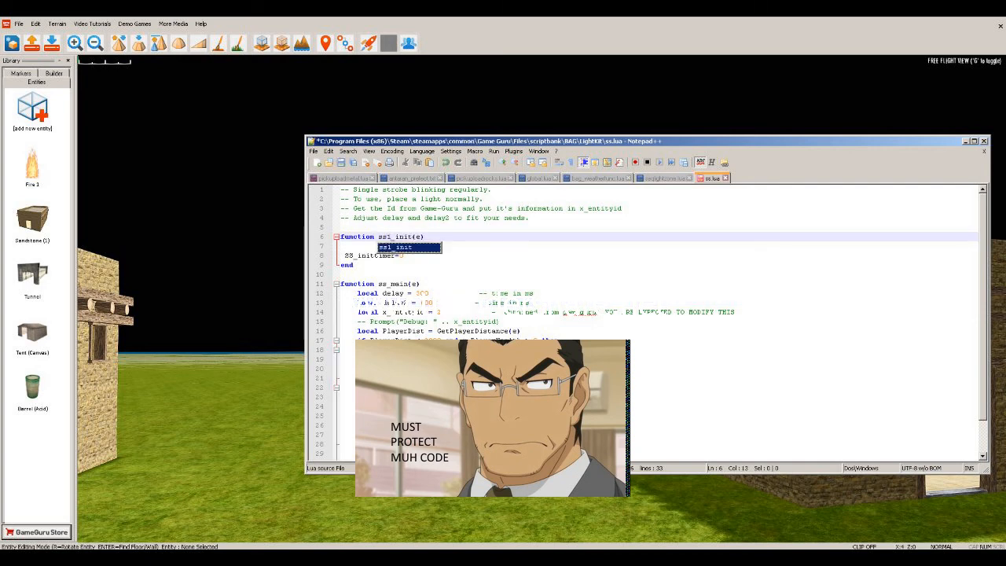
{"action": "left_click", "coordinate": [387, 284]}
{"action": "type", "text": "1"}
Step: Save the modified script as ss1.lua in the LightKit folder
{"action": "left_click", "coordinate": [313, 151]}
{"action": "left_click", "coordinate": [332, 210]}
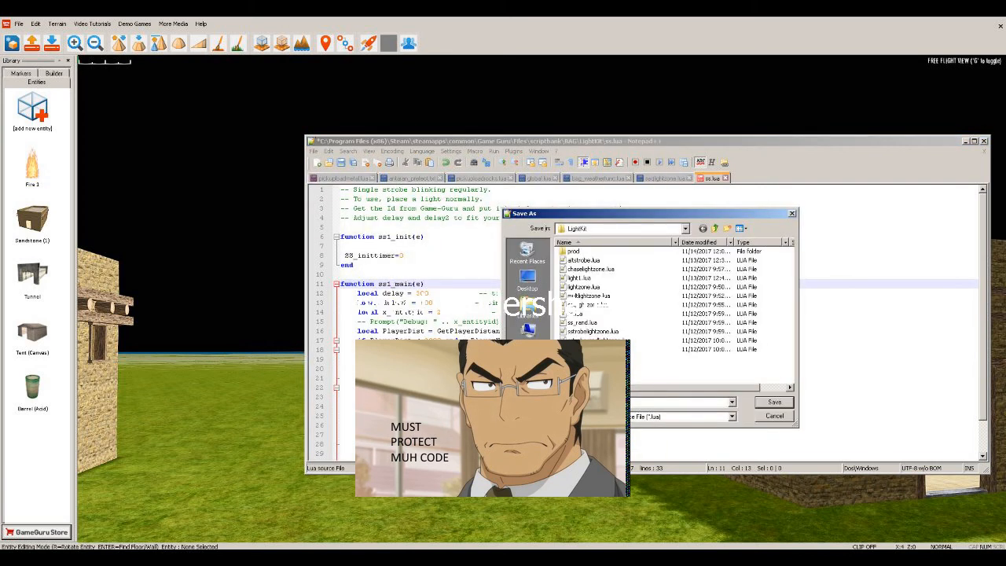
{"action": "key", "text": "Return"}
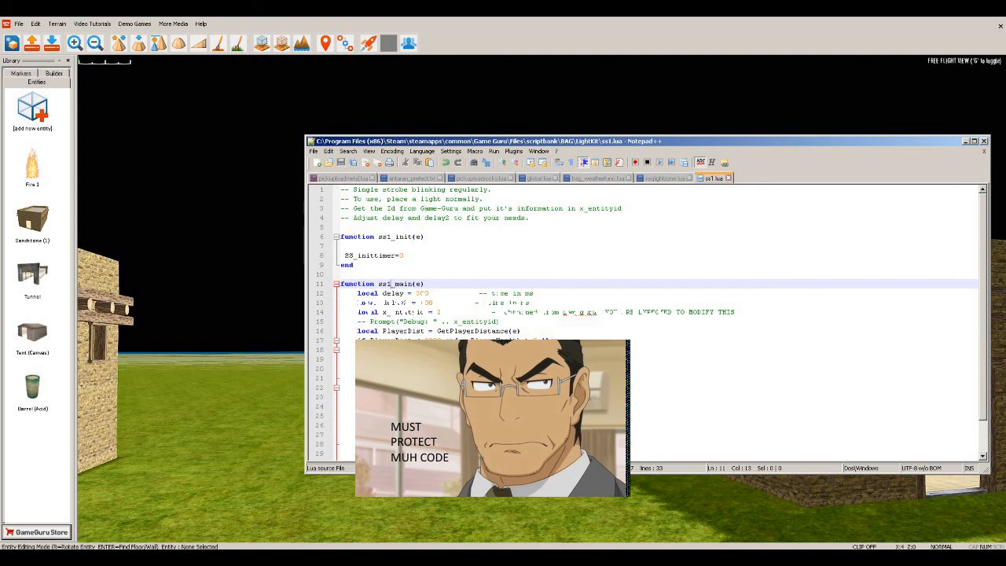
Step: Try a different x_entityid value in ss1_main and close the ss1.lua script
{"action": "left_click", "coordinate": [440, 312]}
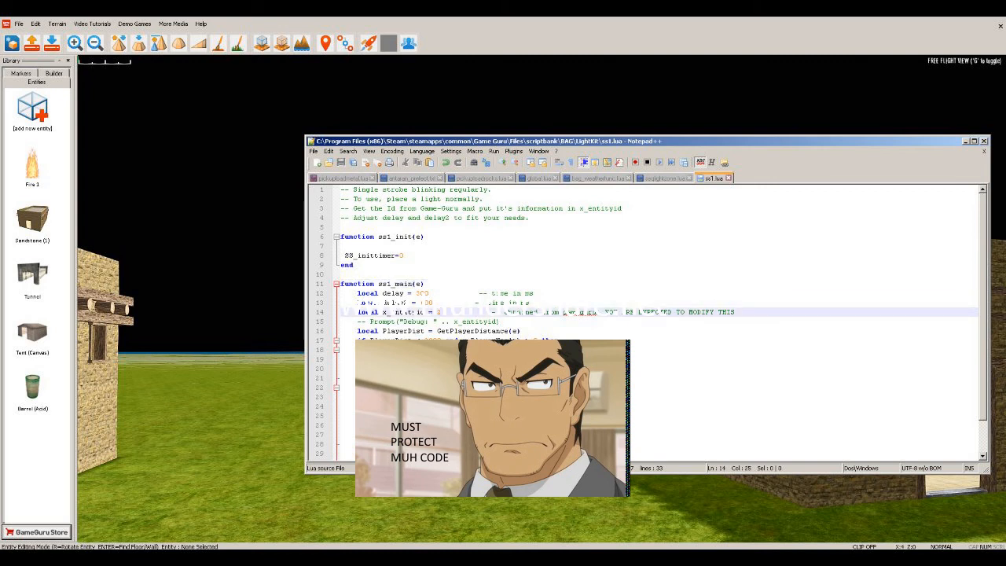
{"action": "type", "text": "5"}
{"action": "key", "text": "BackSpace"}
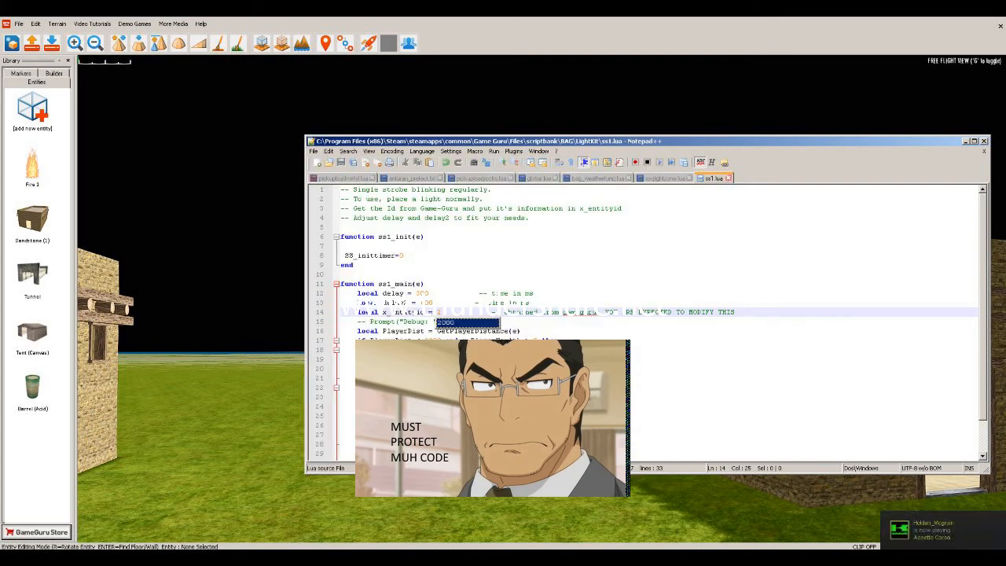
{"action": "left_click", "coordinate": [729, 177]}
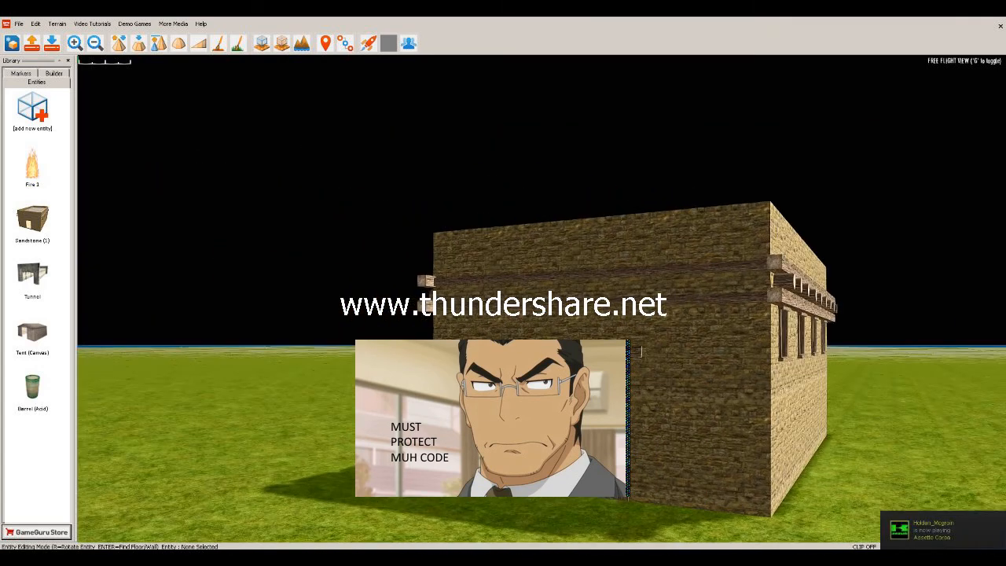
Step: Switch back to GameGuru and open the properties of the light inside the sandstone building
{"action": "key", "text": "w"}
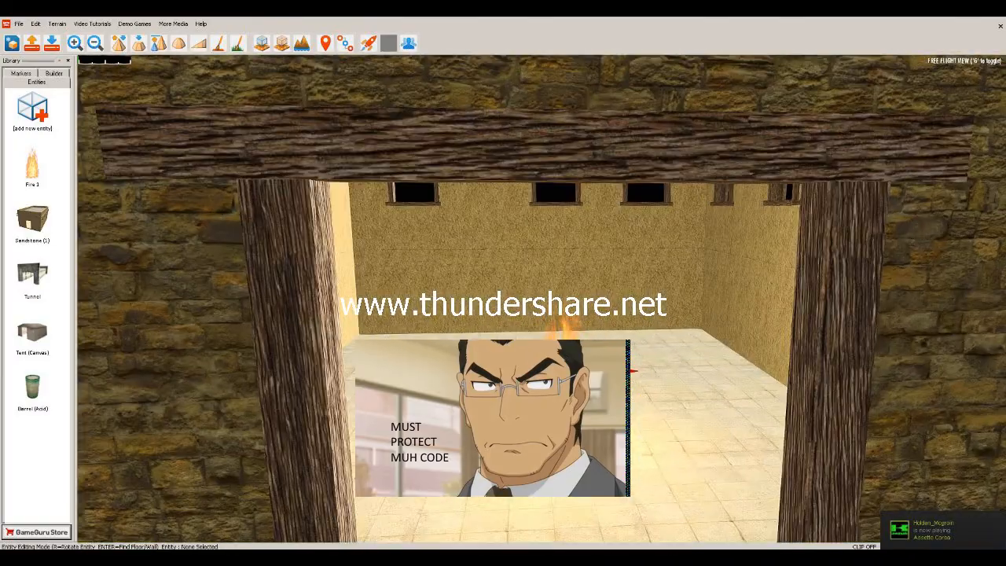
{"action": "left_click", "coordinate": [527, 370]}
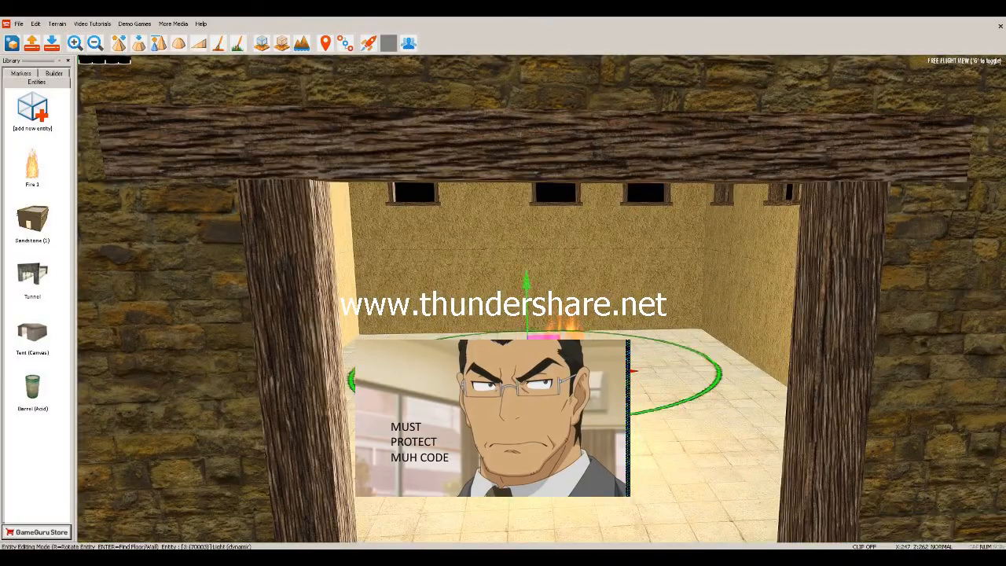
{"action": "left_click", "coordinate": [576, 285]}
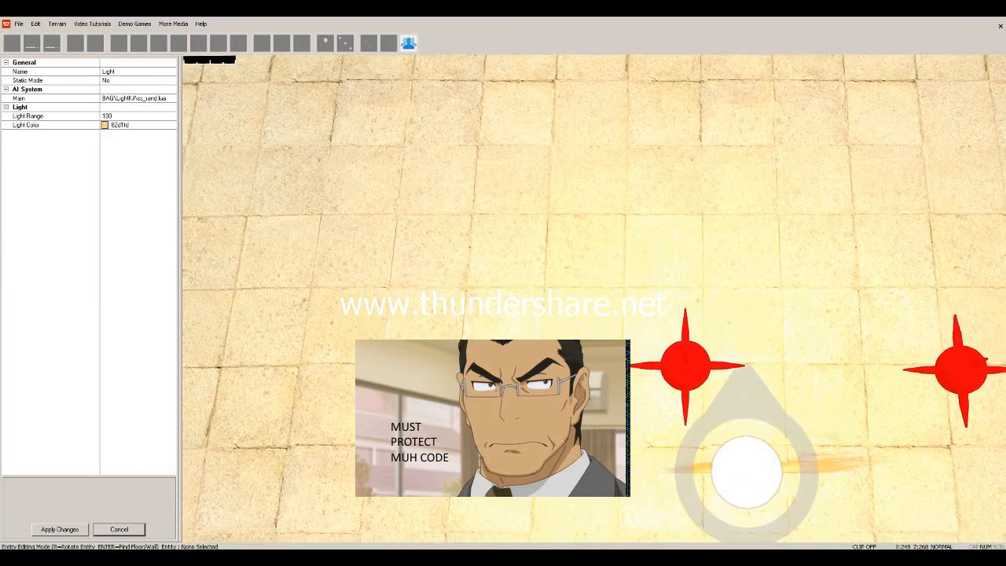
Step: Switch to the LightKit folder in Windows Explorer and open ss_rand.lua in Notepad++
{"action": "key", "text": "alt+Tab"}
{"action": "right_click", "coordinate": [618, 325]}
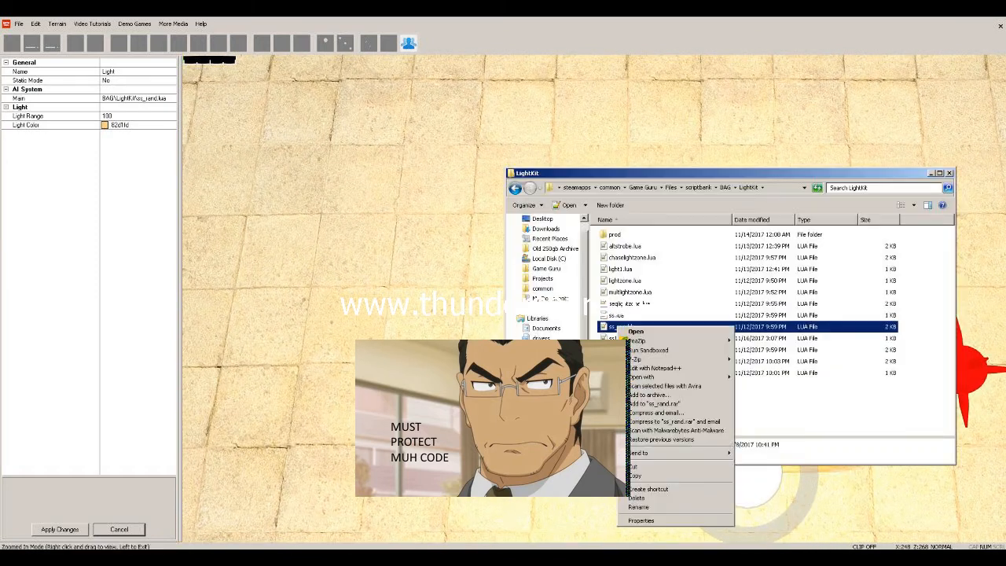
{"action": "left_click", "coordinate": [656, 367]}
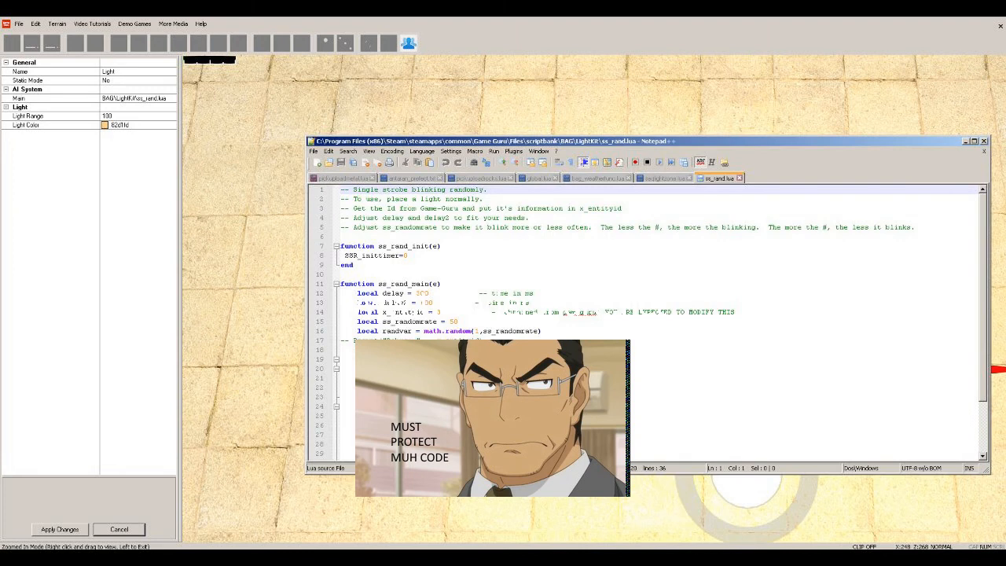
Step: Examine the x_entityid, ss_randomrate and two delay lines in the ss_rand_main function
{"action": "left_click", "coordinate": [441, 312]}
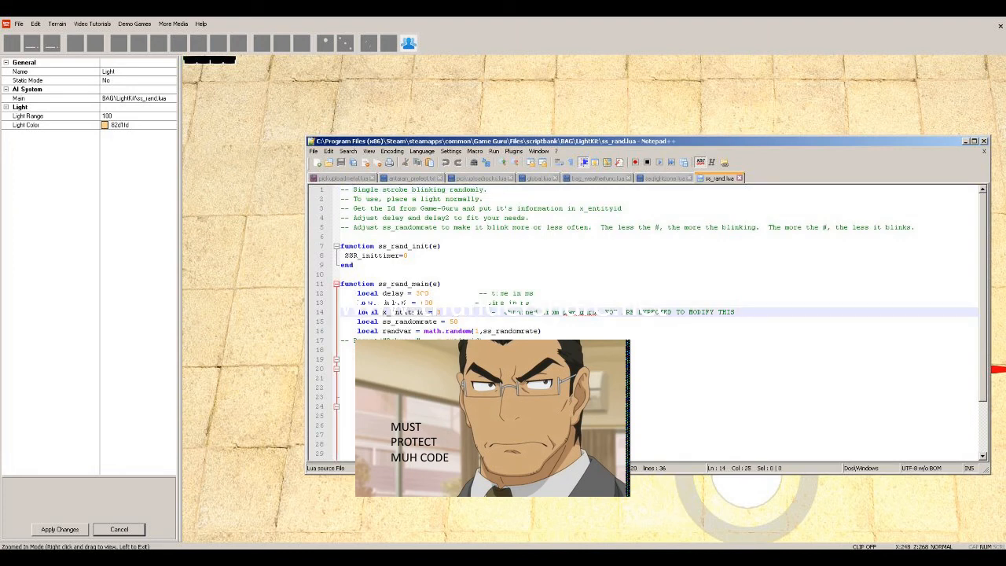
{"action": "left_click", "coordinate": [462, 330]}
{"action": "left_click", "coordinate": [461, 321]}
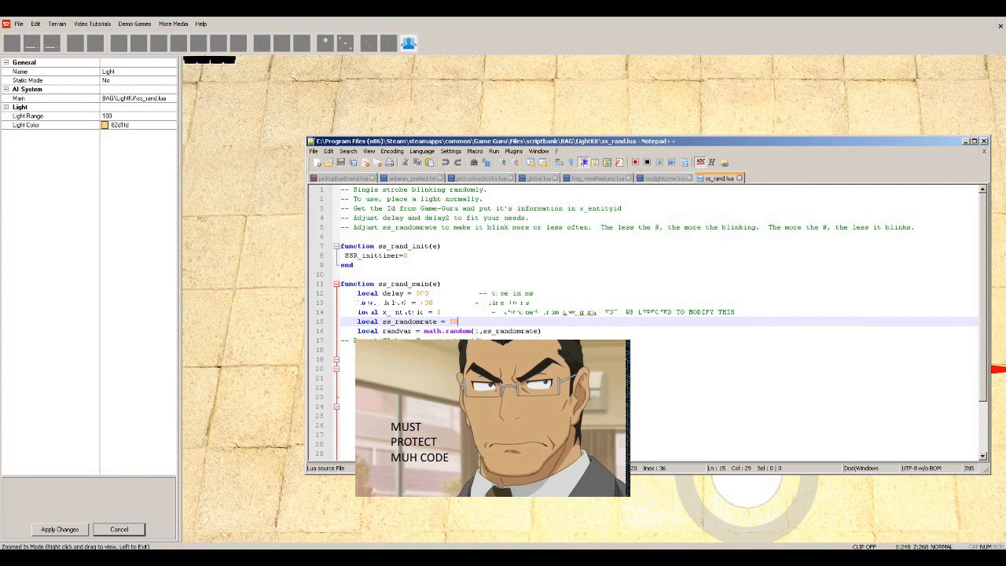
{"action": "double_click", "coordinate": [458, 321]}
{"action": "triple_click", "coordinate": [459, 322]}
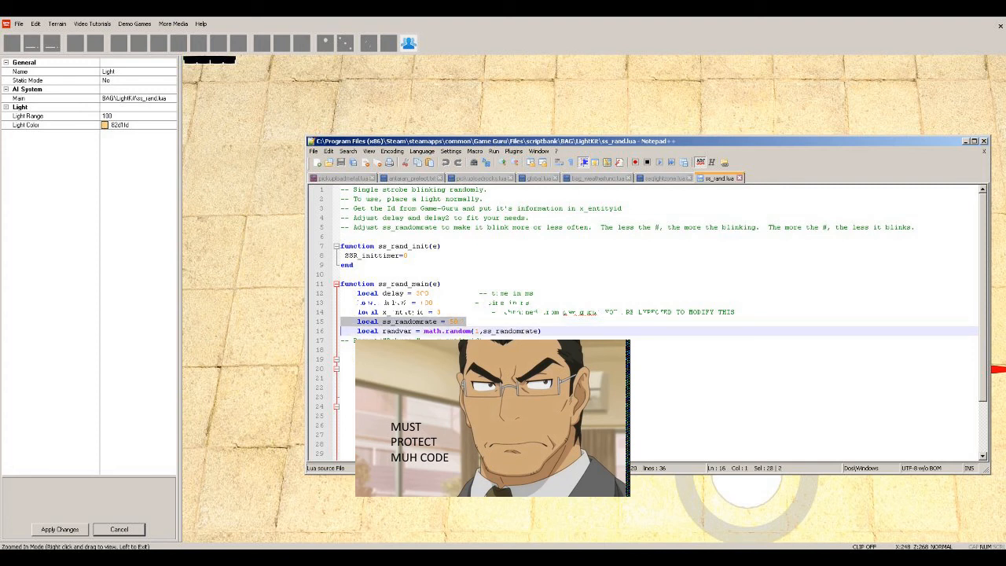
{"action": "left_click", "coordinate": [461, 321]}
{"action": "left_click_drag", "start_coordinate": [383, 293], "coordinate": [470, 303]}
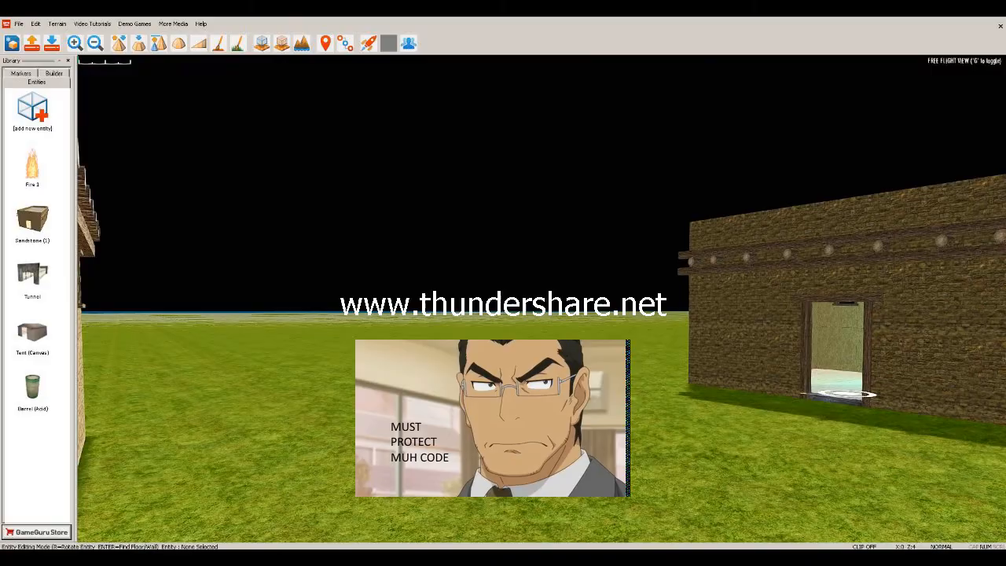
Step: Fly into the sandstone building with the blue light in GameGuru and open that light's properties
{"action": "key", "text": "w"}
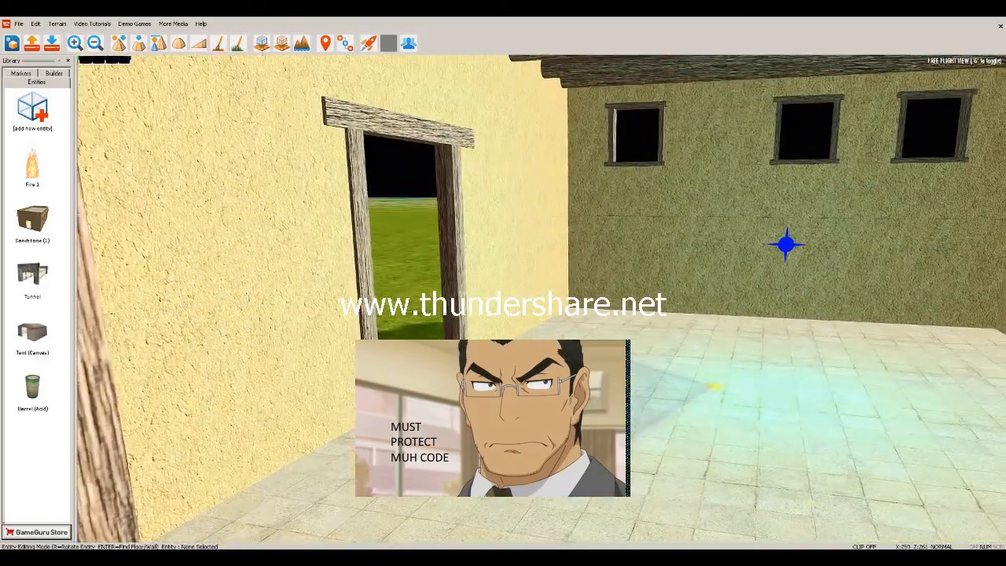
{"action": "left_click", "coordinate": [786, 244]}
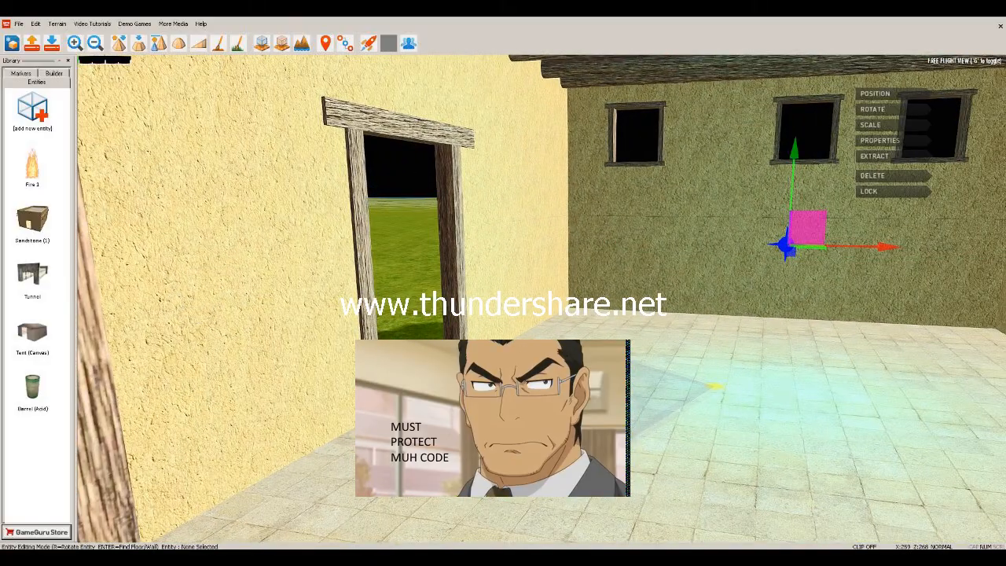
{"action": "left_click", "coordinate": [879, 141]}
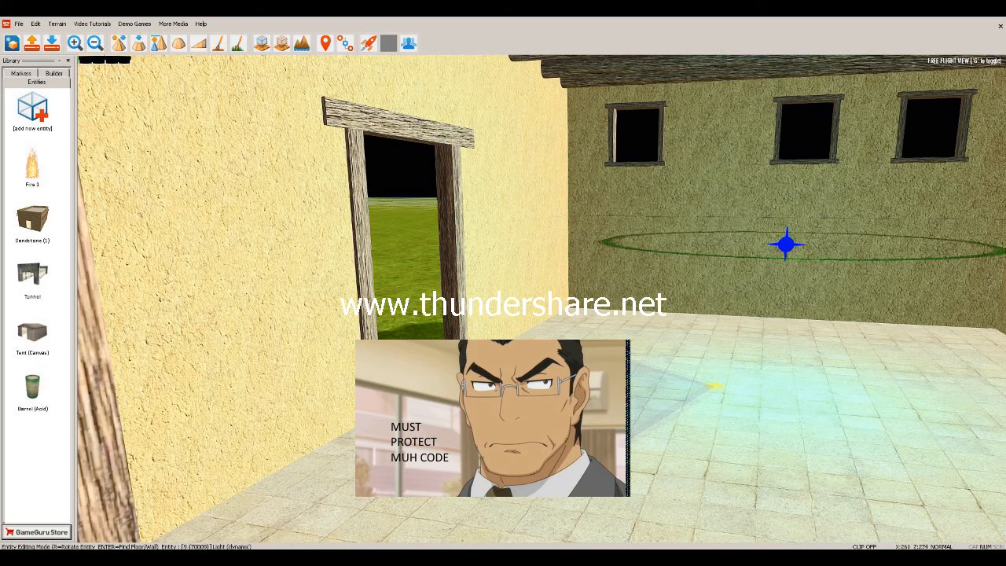
Step: Open the properties of the trigger zone at the doorway and its lightzone.lua script in Notepad++
{"action": "left_click", "coordinate": [563, 395]}
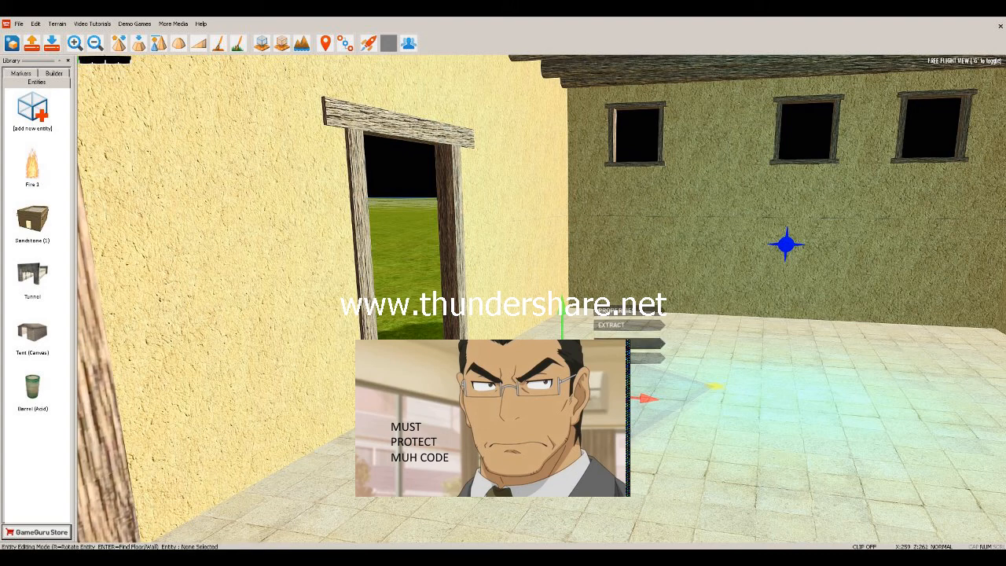
{"action": "left_click", "coordinate": [629, 312]}
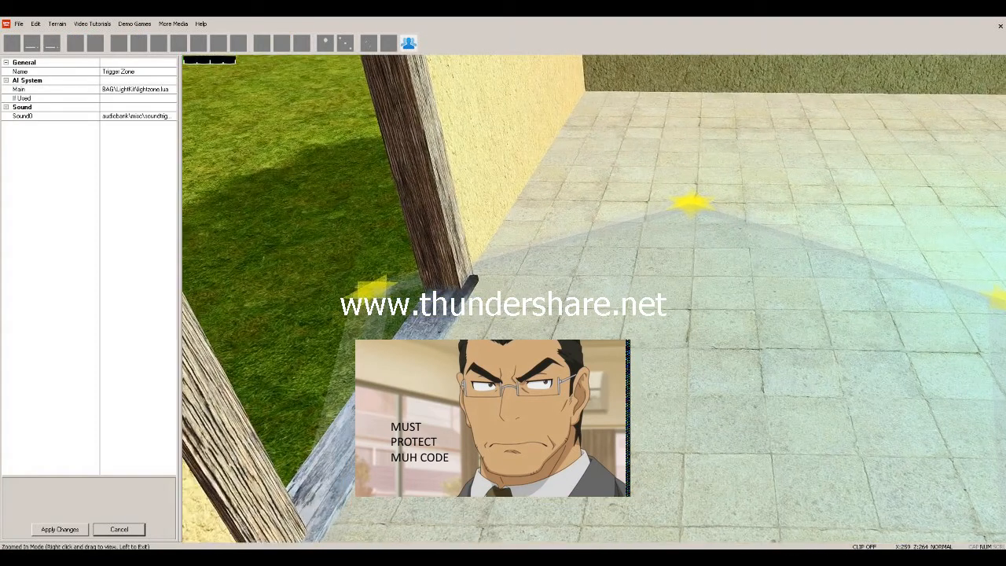
{"action": "key", "text": "alt+Tab"}
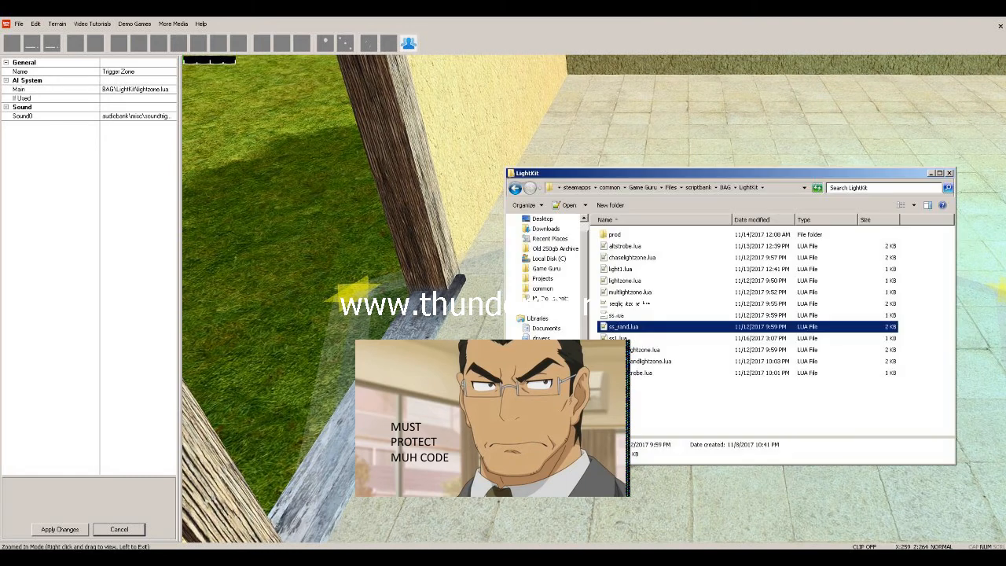
{"action": "right_click", "coordinate": [629, 281]}
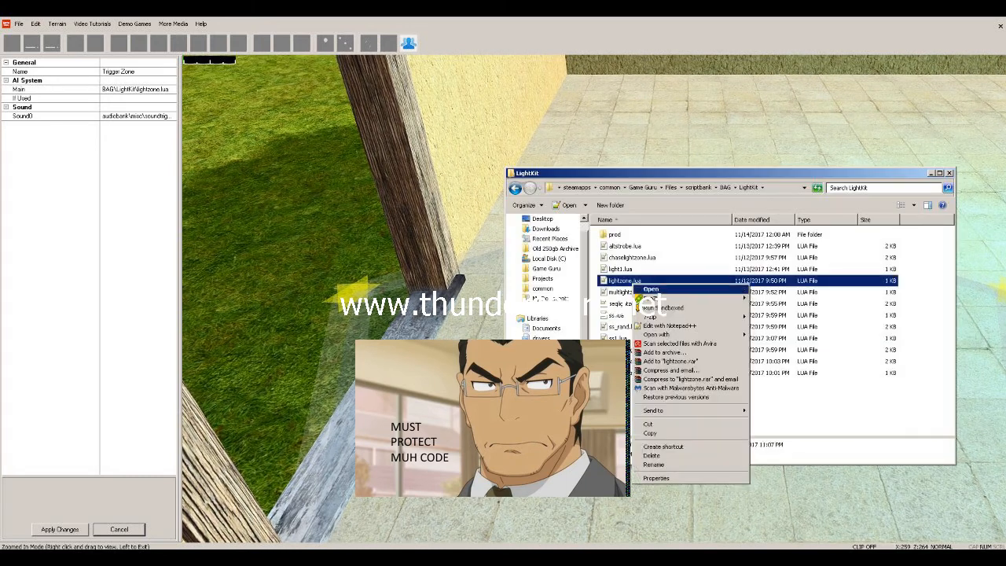
{"action": "left_click", "coordinate": [660, 318]}
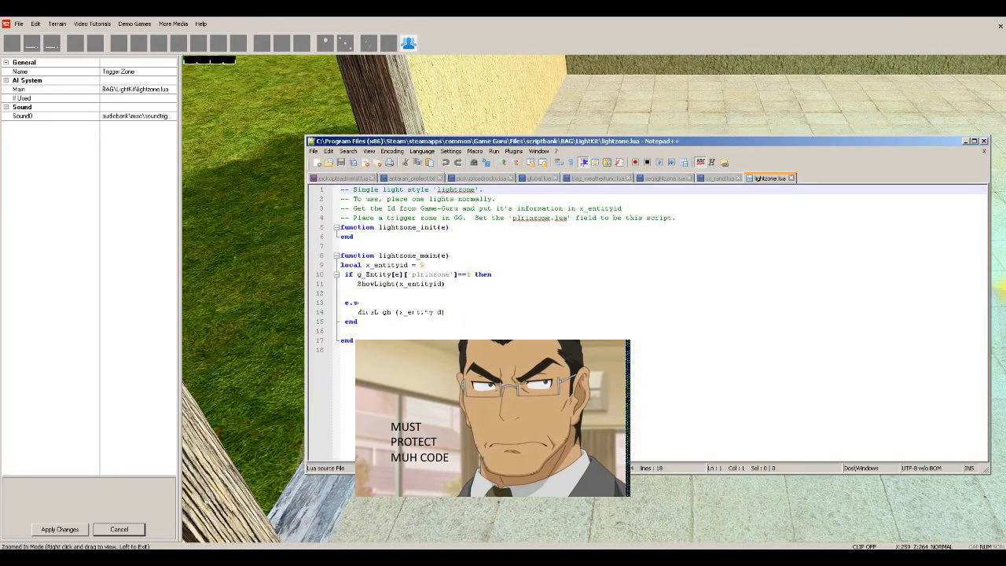
Step: Examine the plrinzone condition and the x_entityid line in the lightzone_main function
{"action": "left_click_drag", "start_coordinate": [358, 274], "coordinate": [417, 312]}
{"action": "left_click", "coordinate": [393, 322]}
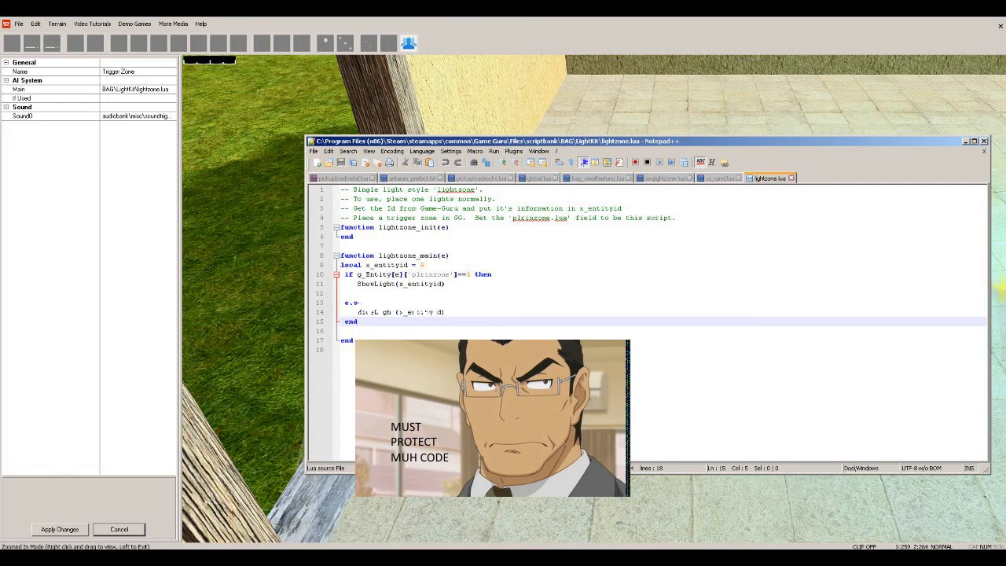
{"action": "left_click_drag", "start_coordinate": [362, 265], "coordinate": [425, 264]}
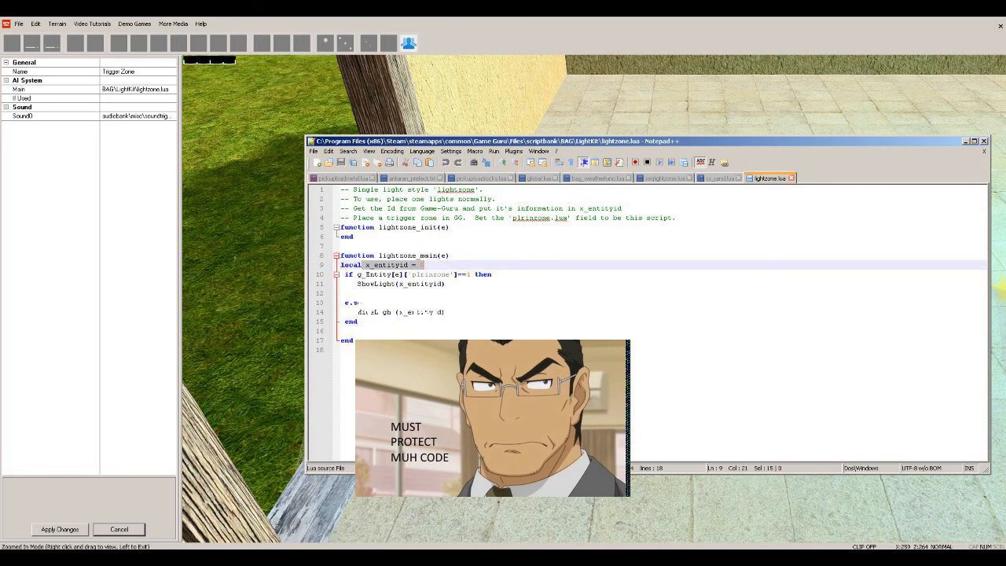
Step: Close the lightzone.lua and ss_rand.lua scripts and leave the trigger zone's properties in GameGuru without applying changes
{"action": "left_click", "coordinate": [791, 178]}
{"action": "left_click", "coordinate": [740, 179]}
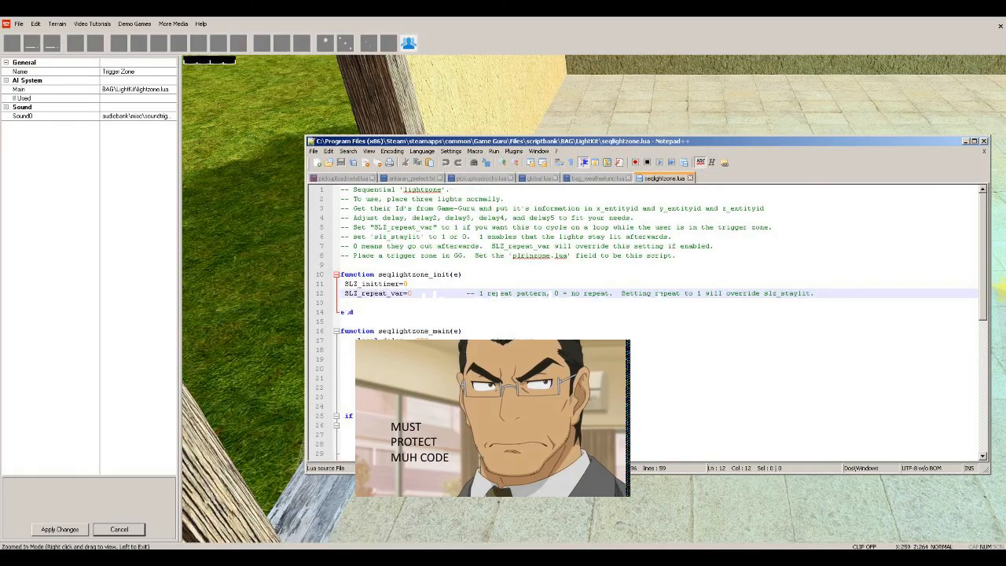
{"action": "key", "text": "alt+Tab"}
{"action": "left_click", "coordinate": [119, 529]}
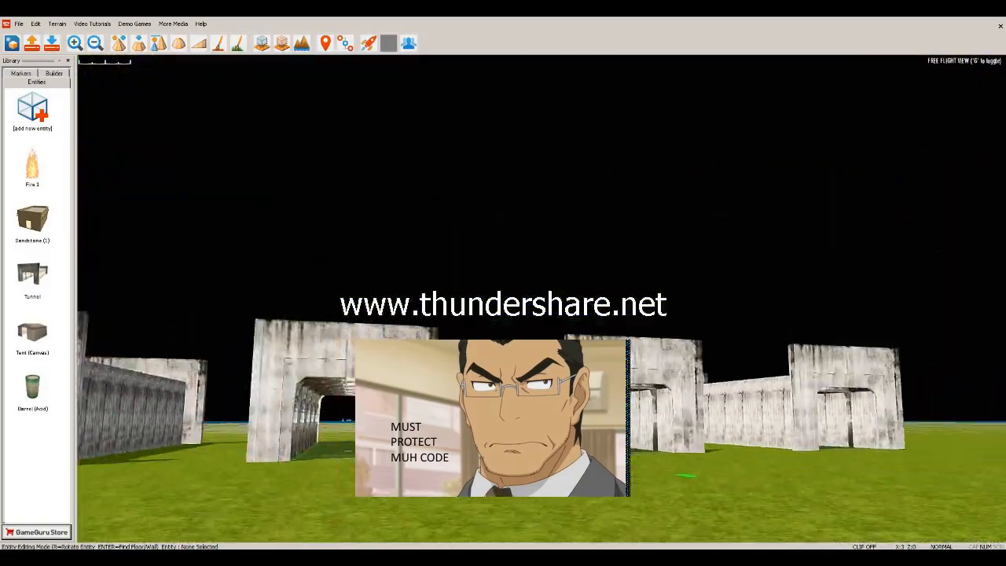
Step: Inspect the light markers and the trigger zone inside the concrete tunnel, including their entity IDs
{"action": "key", "text": "w"}
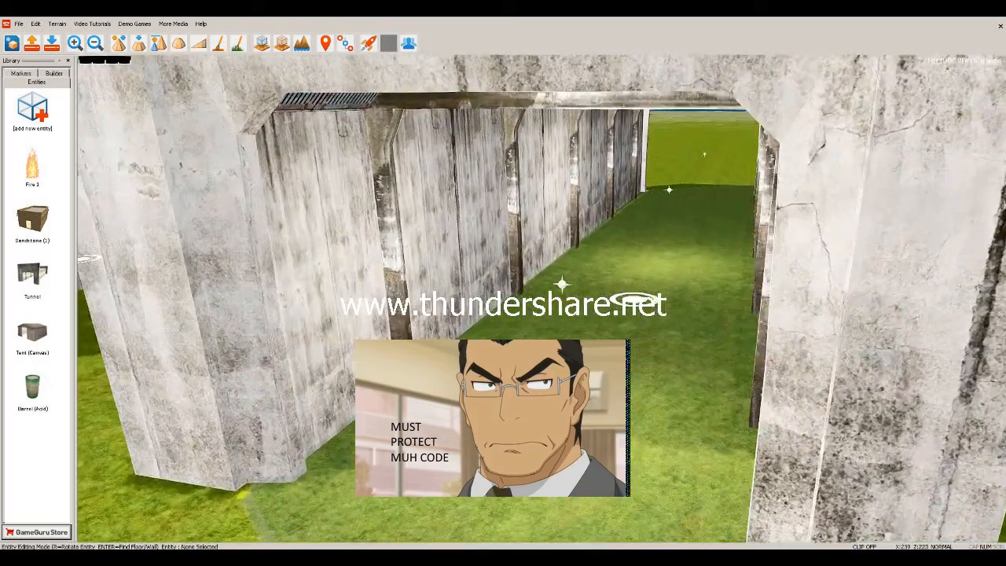
{"action": "key", "text": "w"}
{"action": "left_click", "coordinate": [705, 288]}
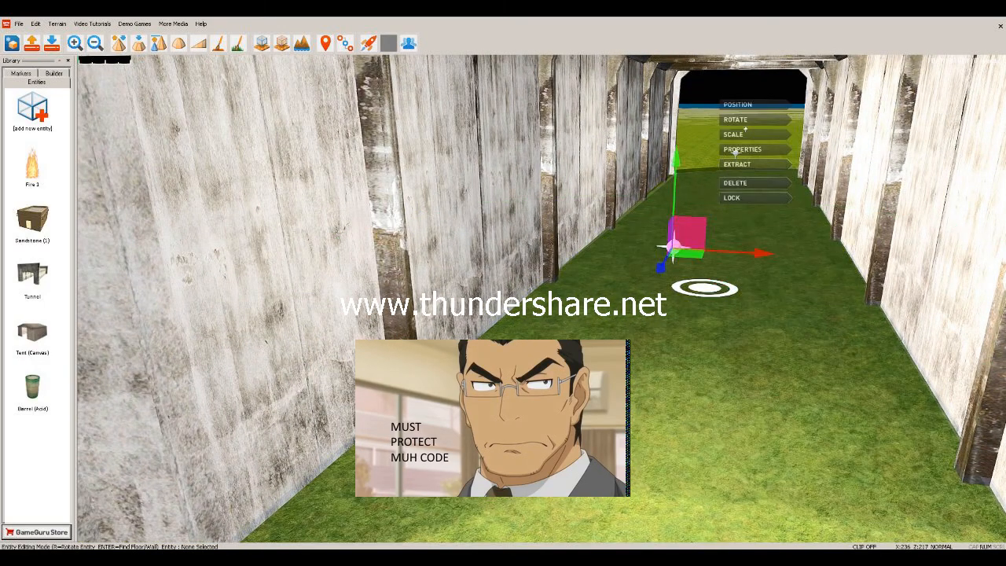
{"action": "key", "text": "Escape"}
{"action": "key", "text": "w"}
{"action": "key", "text": "d"}
{"action": "left_click", "coordinate": [621, 290]}
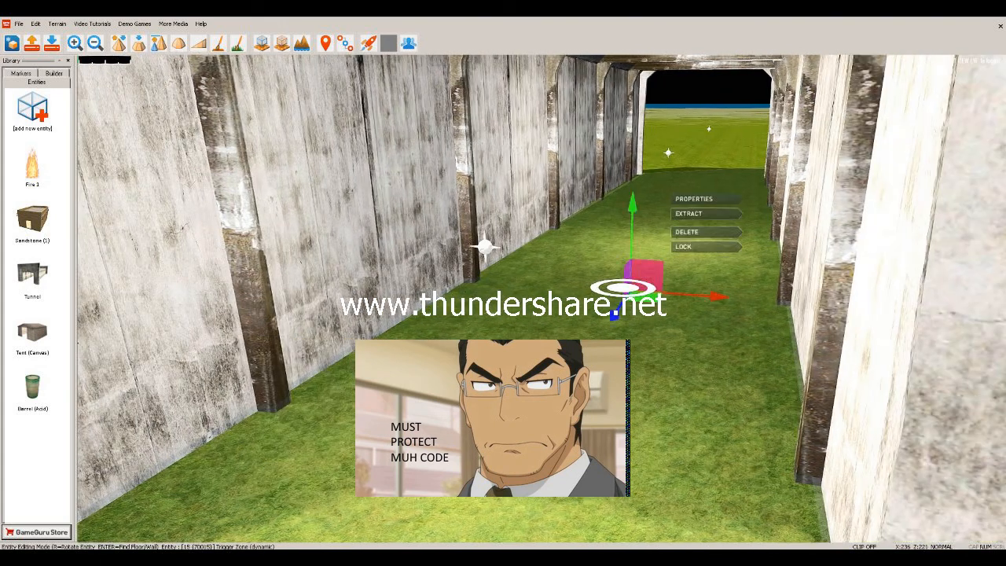
{"action": "key", "text": "Escape"}
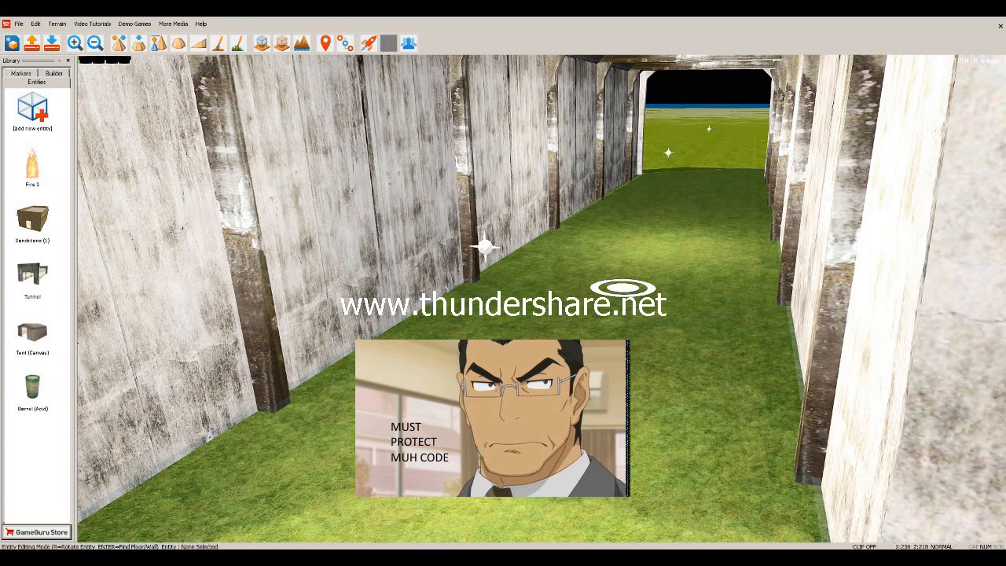
Step: Survey the row of concrete tunnels and return to the overview of the sandstone buildings
{"action": "key", "text": "a"}
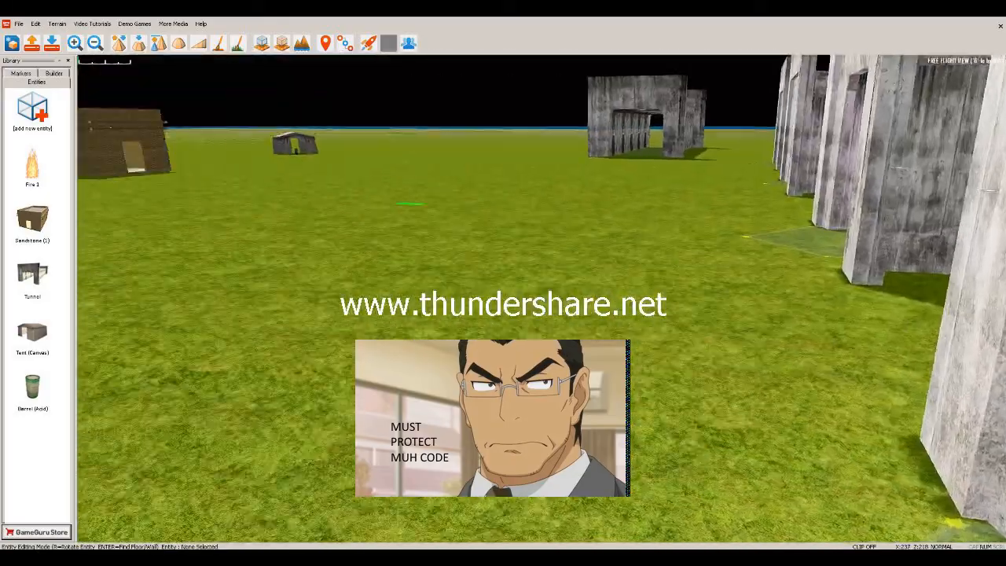
{"action": "right_click_drag", "start_coordinate": [409, 203], "coordinate": [597, 168]}
{"action": "key", "text": "s"}
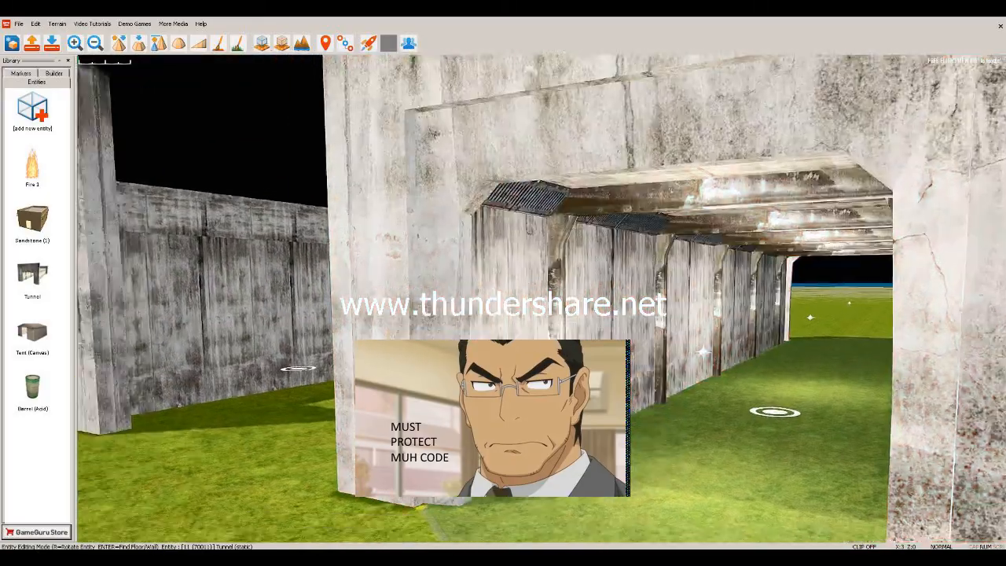
{"action": "key", "text": "a"}
{"action": "right_click_drag", "start_coordinate": [597, 167], "coordinate": [472, 173]}
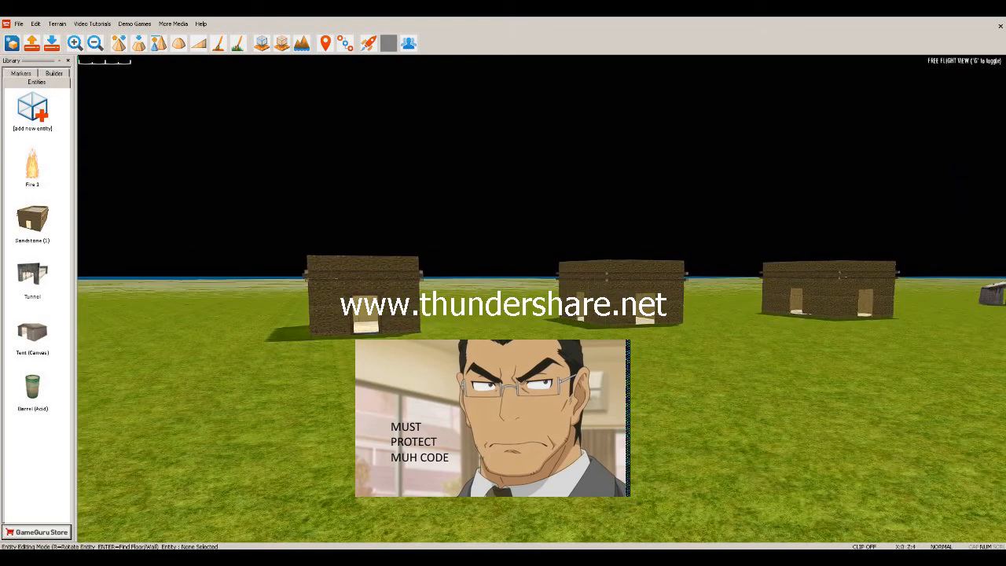
Step: Open the properties of the light in the white-lit tunnel, check its script and Light Range, and leave them without editing a value
{"action": "right_click_drag", "start_coordinate": [471, 173], "coordinate": [491, 168]}
{"action": "key", "text": "w"}
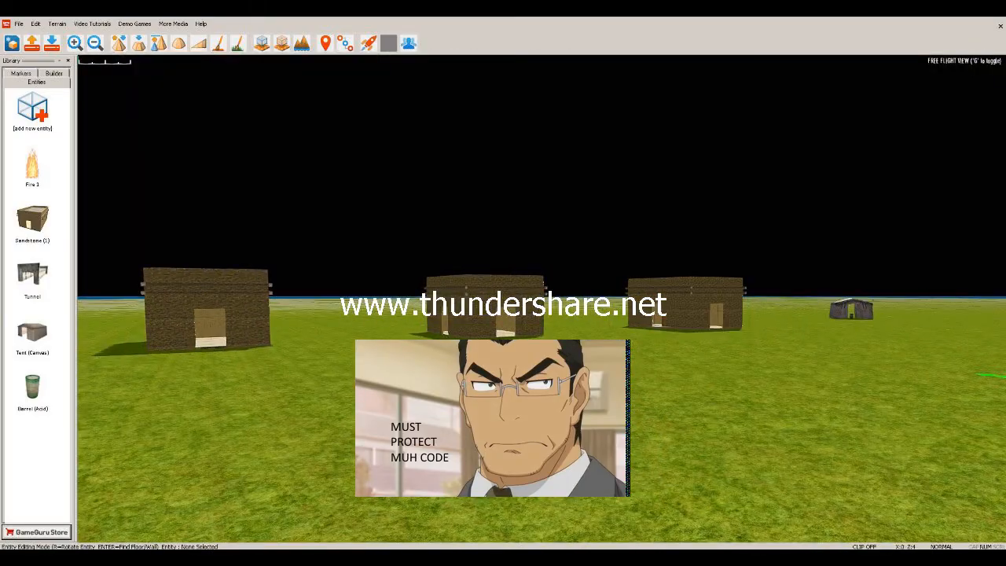
{"action": "right_click_drag", "start_coordinate": [479, 298], "coordinate": [542, 303]}
{"action": "key", "text": "w"}
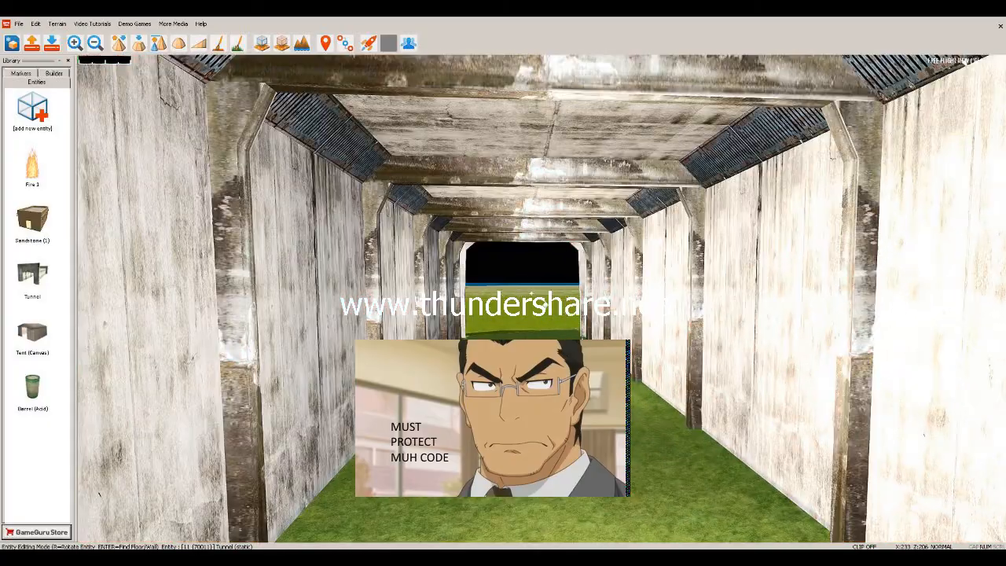
{"action": "left_click", "coordinate": [582, 369]}
{"action": "left_click", "coordinate": [644, 270]}
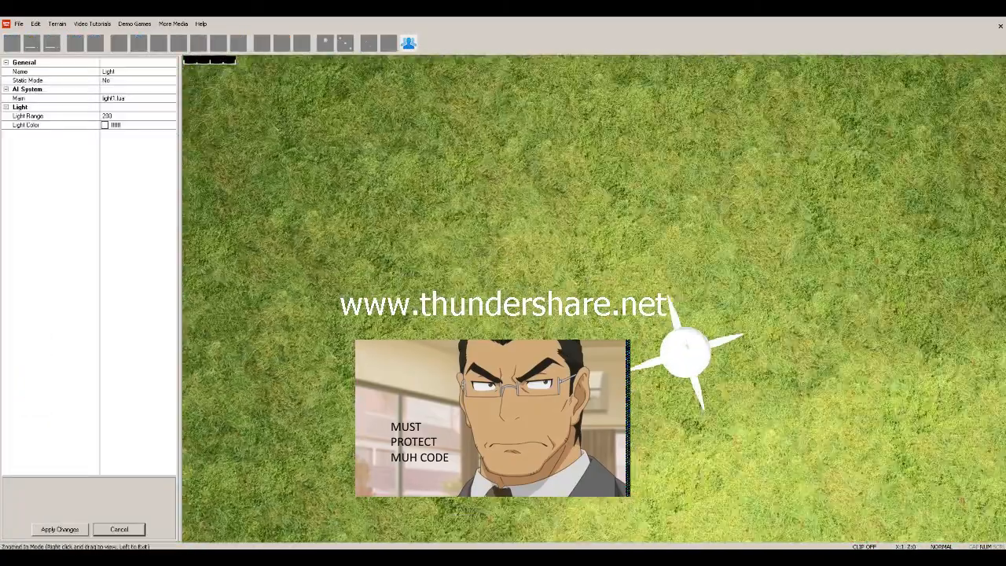
{"action": "left_click", "coordinate": [115, 117]}
{"action": "left_click_drag", "start_coordinate": [115, 116], "coordinate": [101, 116]}
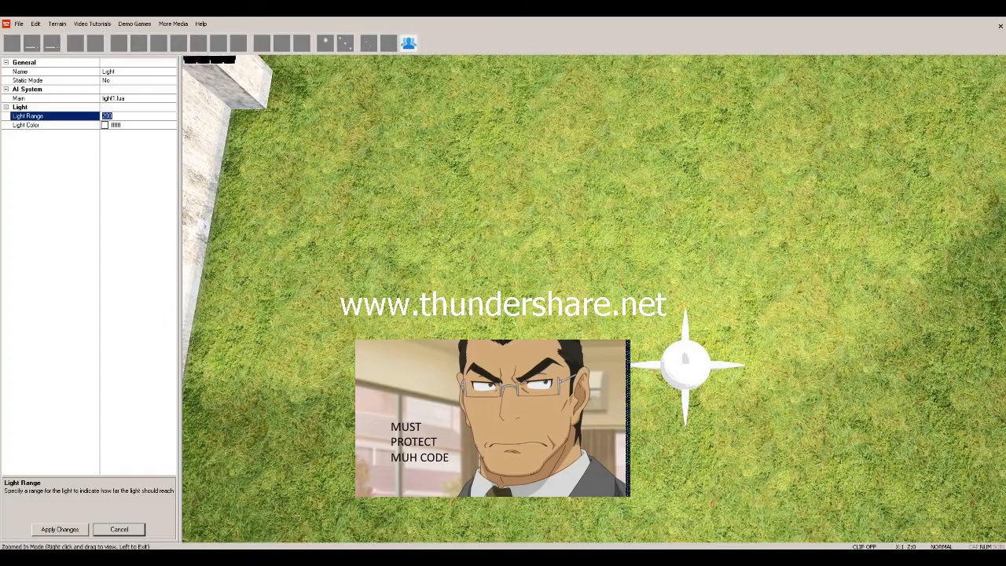
{"action": "left_click", "coordinate": [60, 528]}
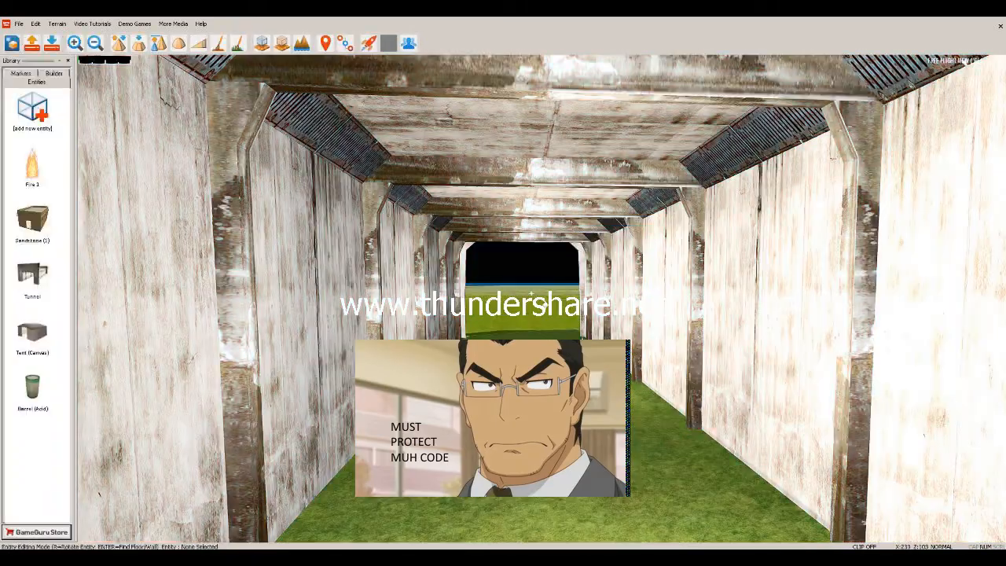
Step: Check the script assigned to the trigger zone in the white-lit tunnel and open multlightzone.lua from the LightKit folder in Notepad++
{"action": "right_click_drag", "start_coordinate": [542, 305], "coordinate": [464, 377]}
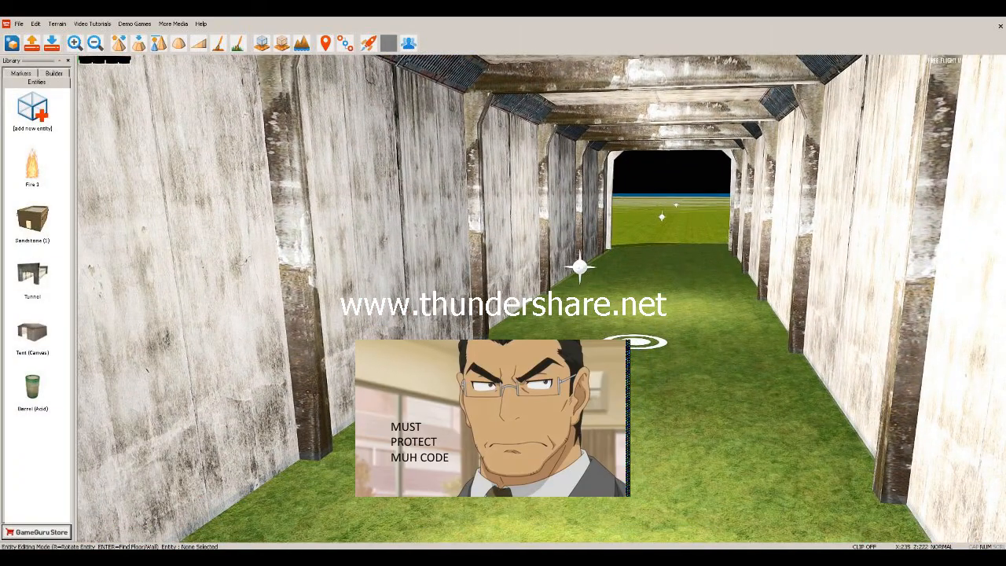
{"action": "left_click", "coordinate": [635, 343]}
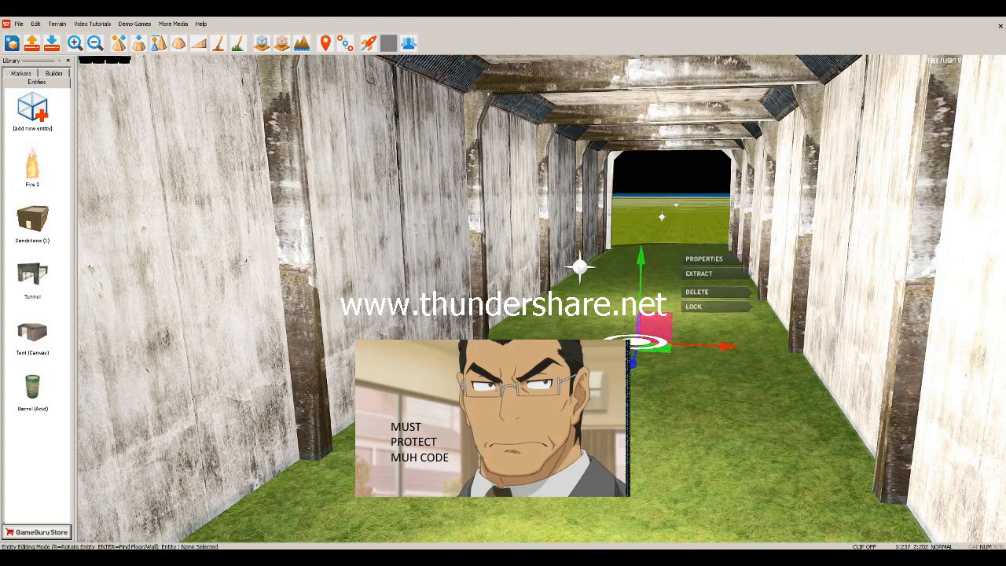
{"action": "left_click", "coordinate": [703, 259]}
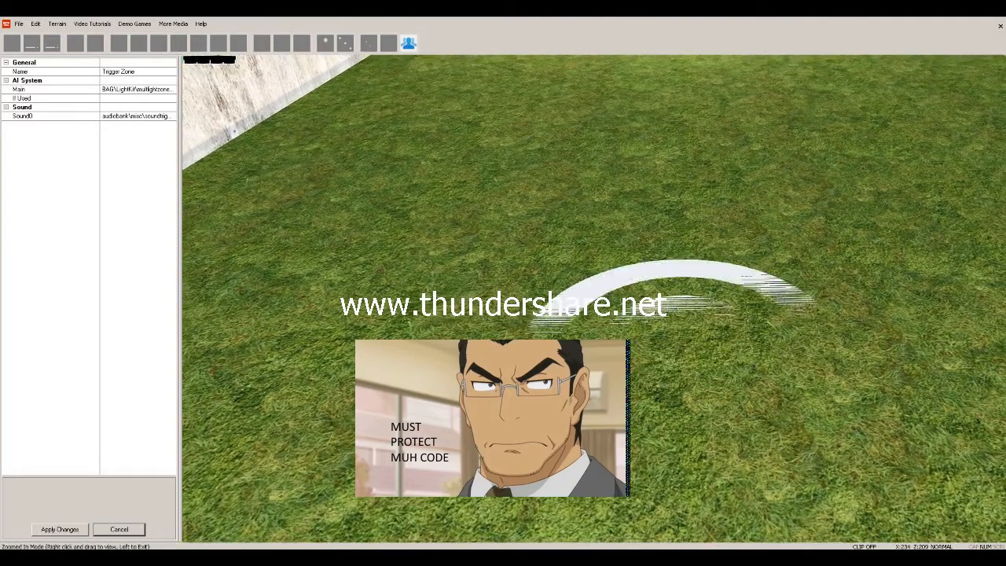
{"action": "key", "text": "alt+Tab"}
{"action": "left_click", "coordinate": [630, 293]}
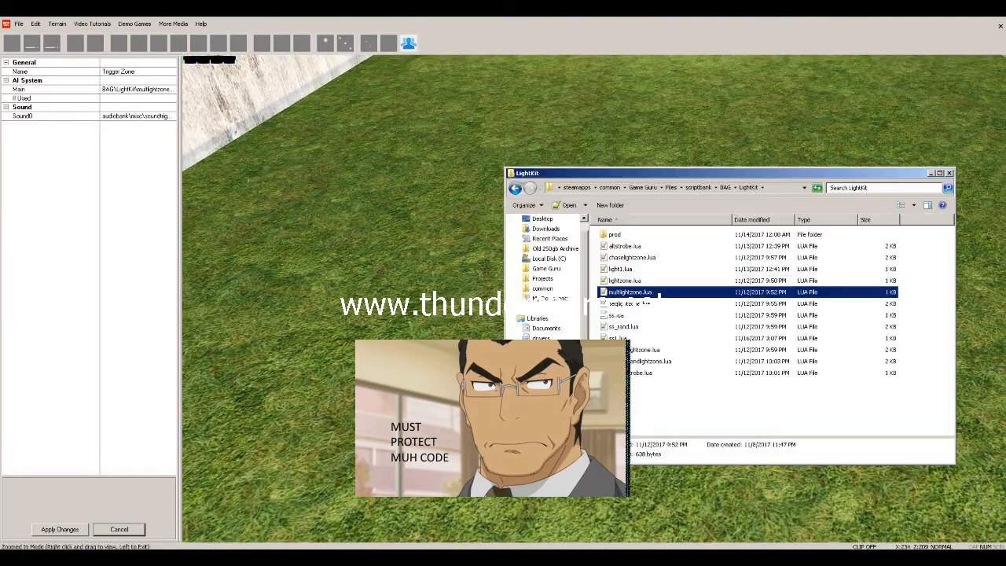
{"action": "right_click", "coordinate": [631, 295]}
{"action": "left_click", "coordinate": [668, 328]}
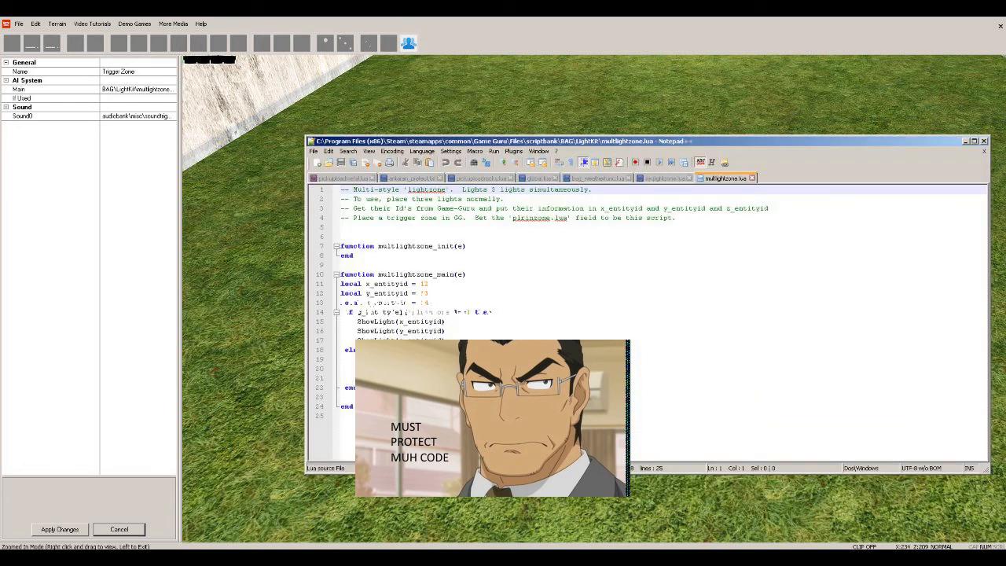
Step: Examine the x_entityid, y_entityid and z_entityid lines in the multlightzone_main function
{"action": "left_click_drag", "start_coordinate": [340, 283], "coordinate": [429, 283]}
{"action": "left_click", "coordinate": [362, 293]}
{"action": "left_click_drag", "start_coordinate": [365, 303], "coordinate": [427, 302]}
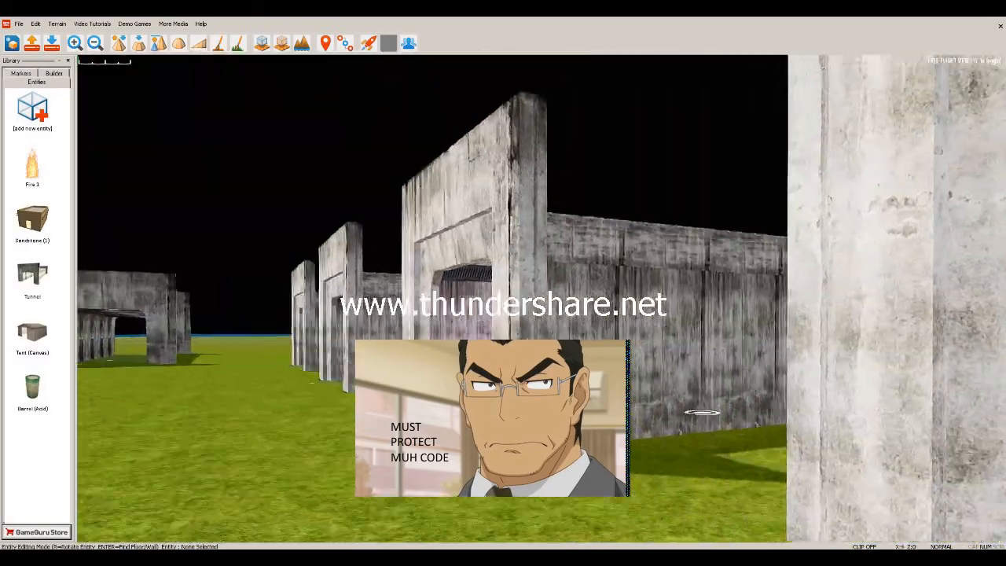
Step: Go past the pink-lit tunnel into the cyan-lit tunnel and open the properties of its trigger zone in GameGuru
{"action": "key", "text": "w"}
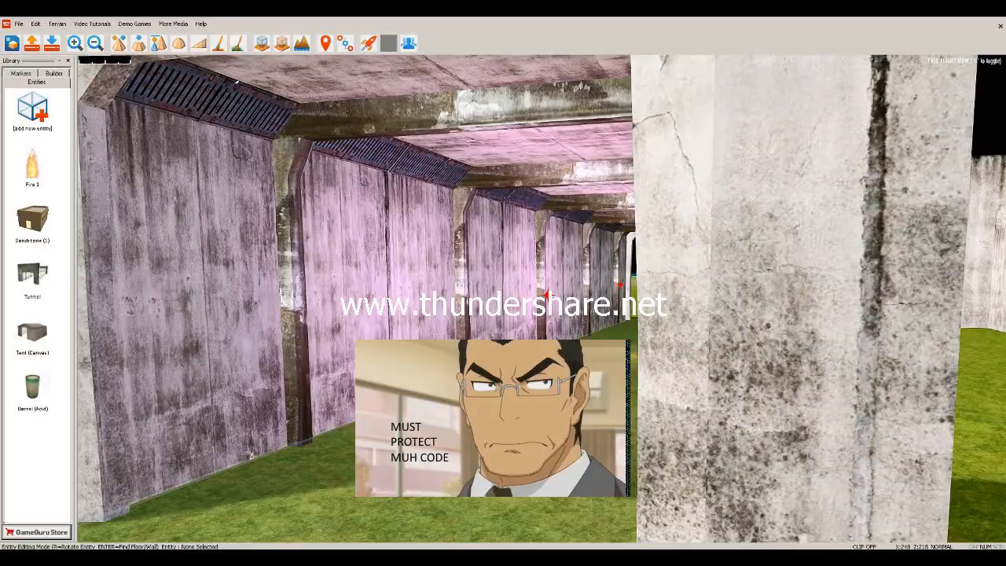
{"action": "key", "text": "a"}
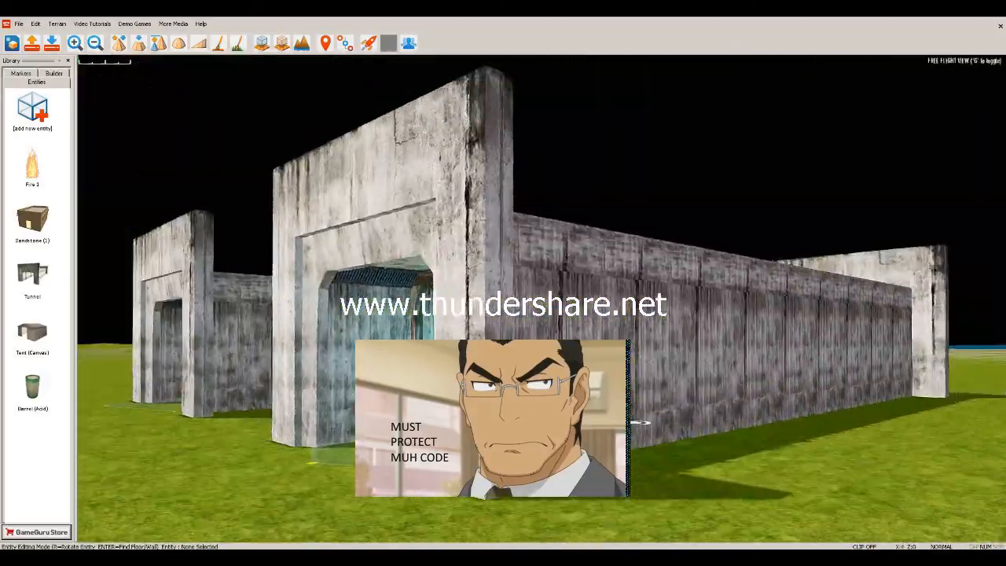
{"action": "key", "text": "w"}
{"action": "key", "text": "w"}
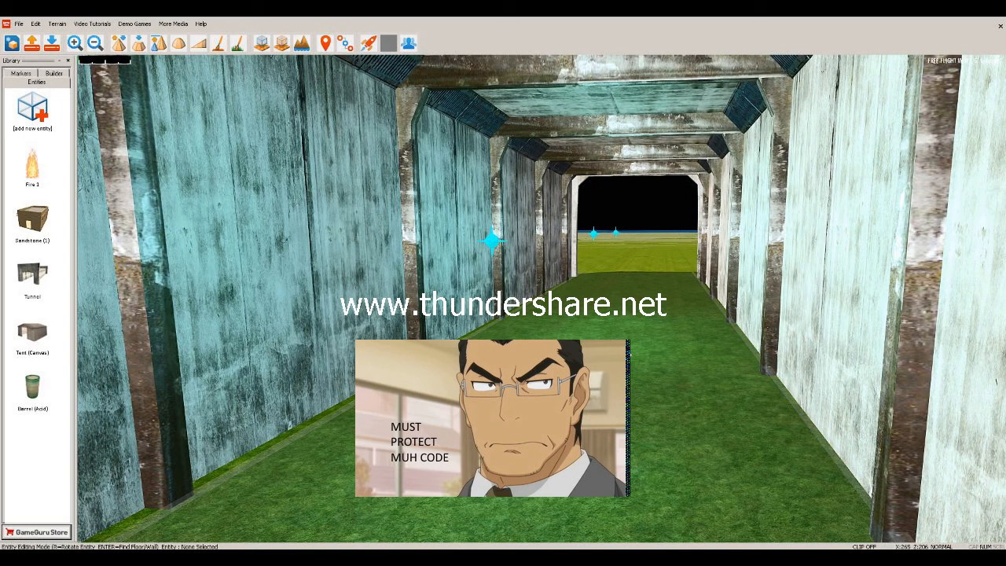
{"action": "left_click", "coordinate": [594, 358]}
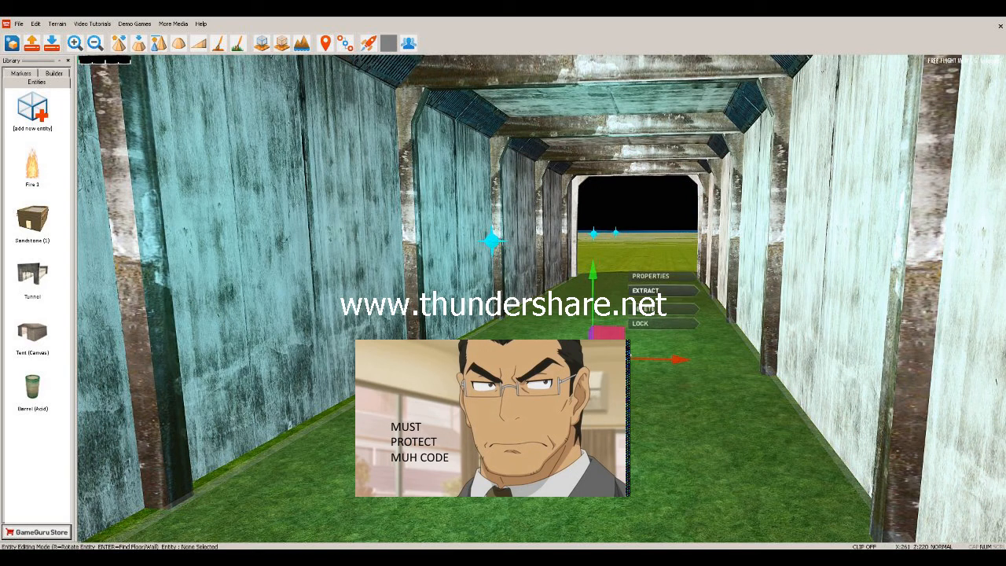
{"action": "left_click", "coordinate": [651, 275]}
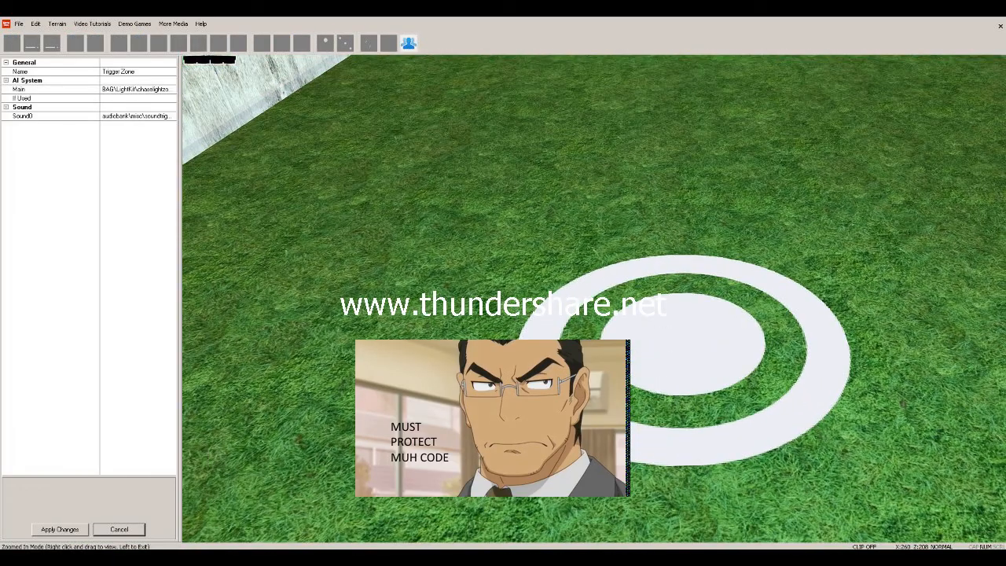
{"action": "left_click", "coordinate": [135, 89]}
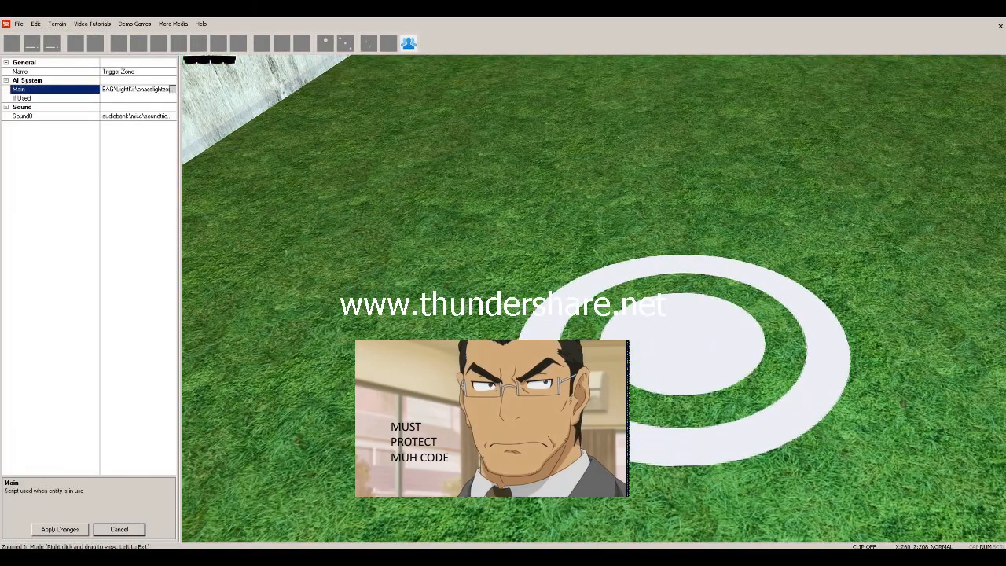
{"action": "left_click", "coordinate": [172, 90]}
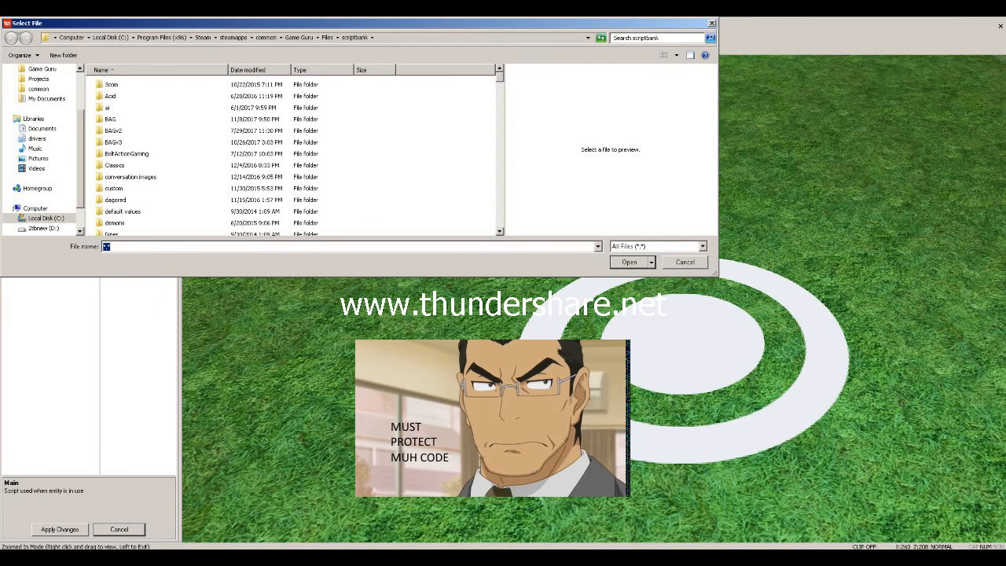
{"action": "key", "text": "Escape"}
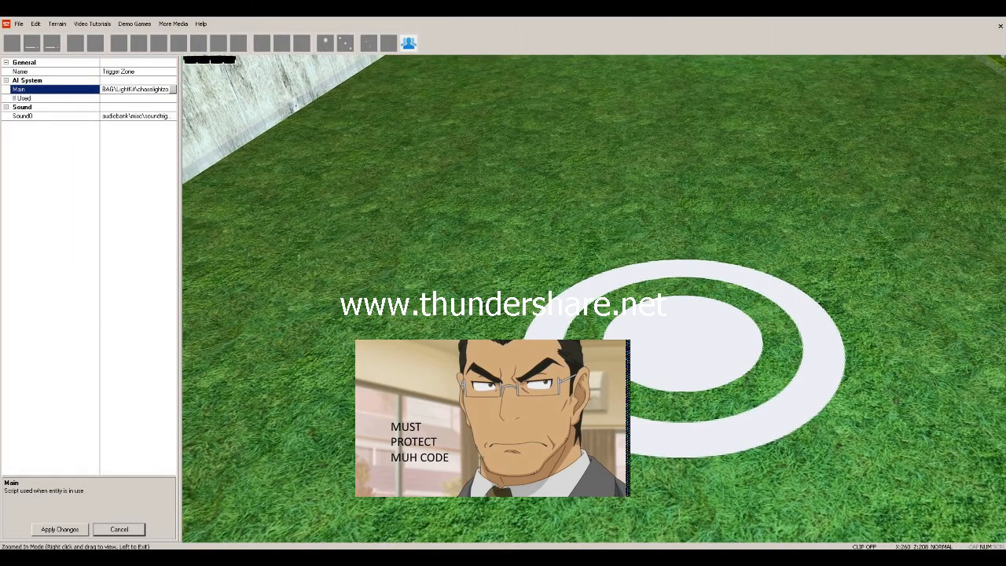
Step: Open the chaselightzone.lua script from the LightKit folder in Notepad++
{"action": "key", "text": "alt+Tab"}
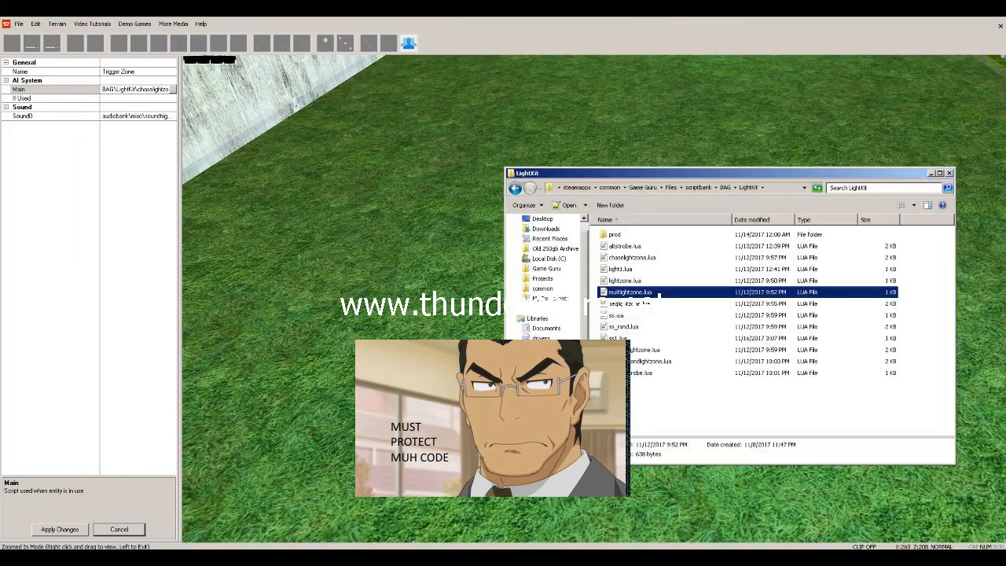
{"action": "left_click", "coordinate": [617, 257]}
{"action": "right_click", "coordinate": [617, 257]}
{"action": "left_click", "coordinate": [652, 289]}
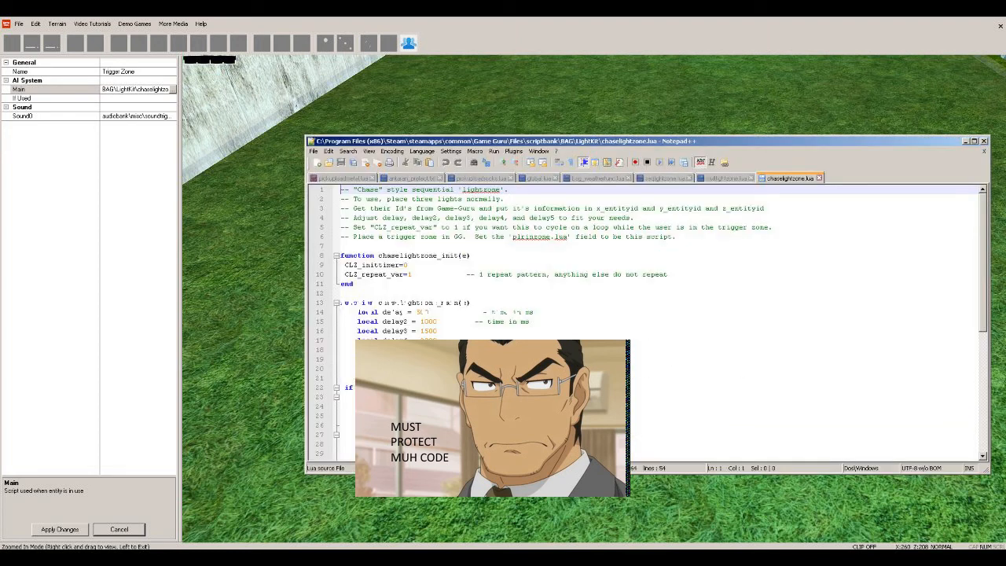
Step: Examine the init timer and repeat variable lines in the chaselightzone_init function, including the comment on repeating the pattern
{"action": "left_click_drag", "start_coordinate": [345, 264], "coordinate": [409, 265]}
{"action": "scroll", "coordinate": [409, 265], "scroll_direction": "down", "scroll_amount": 4}
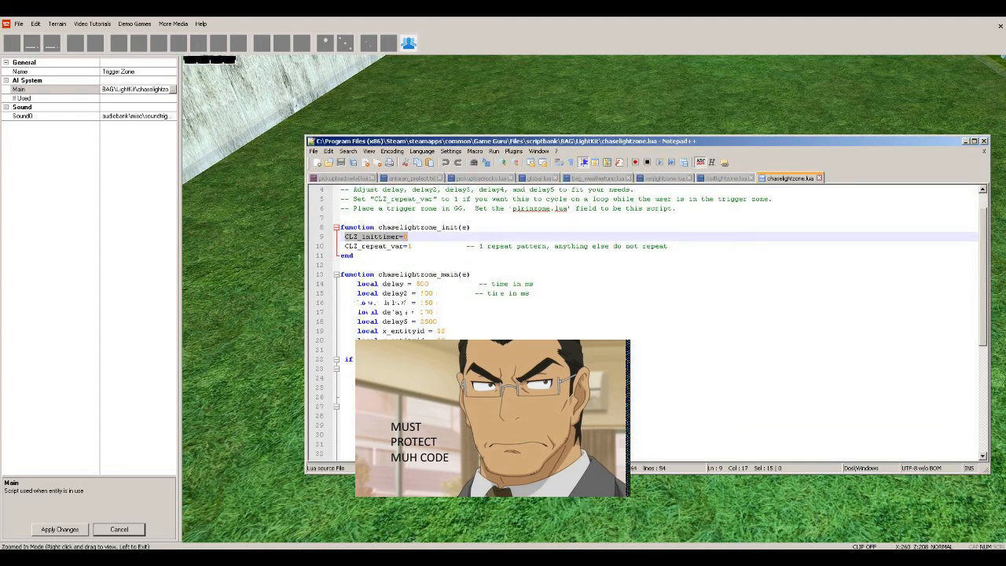
{"action": "scroll", "coordinate": [409, 264], "scroll_direction": "up", "scroll_amount": 2}
{"action": "scroll", "coordinate": [409, 265], "scroll_direction": "down", "scroll_amount": 1}
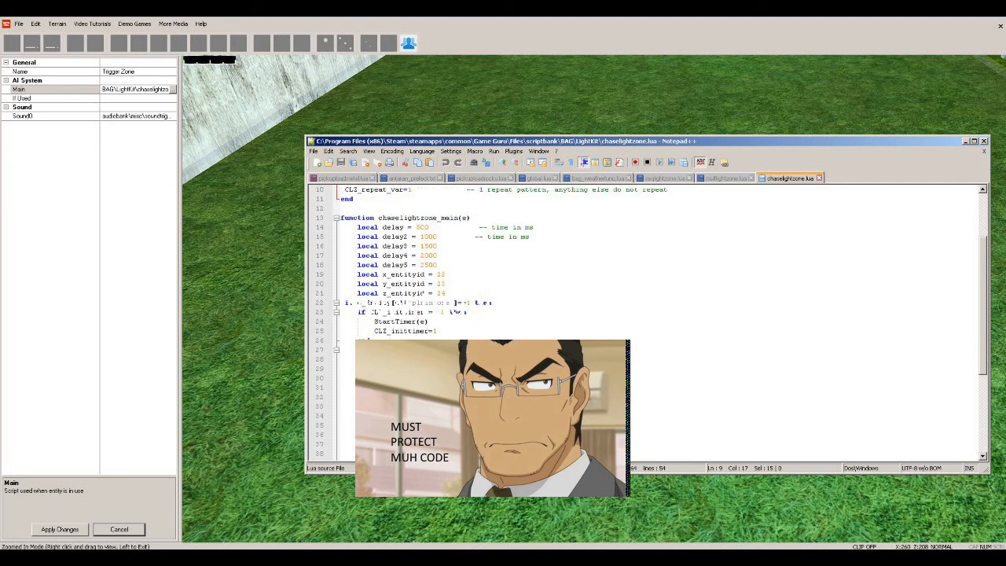
{"action": "left_click", "coordinate": [345, 190]}
{"action": "left_click_drag", "start_coordinate": [345, 190], "coordinate": [409, 190]}
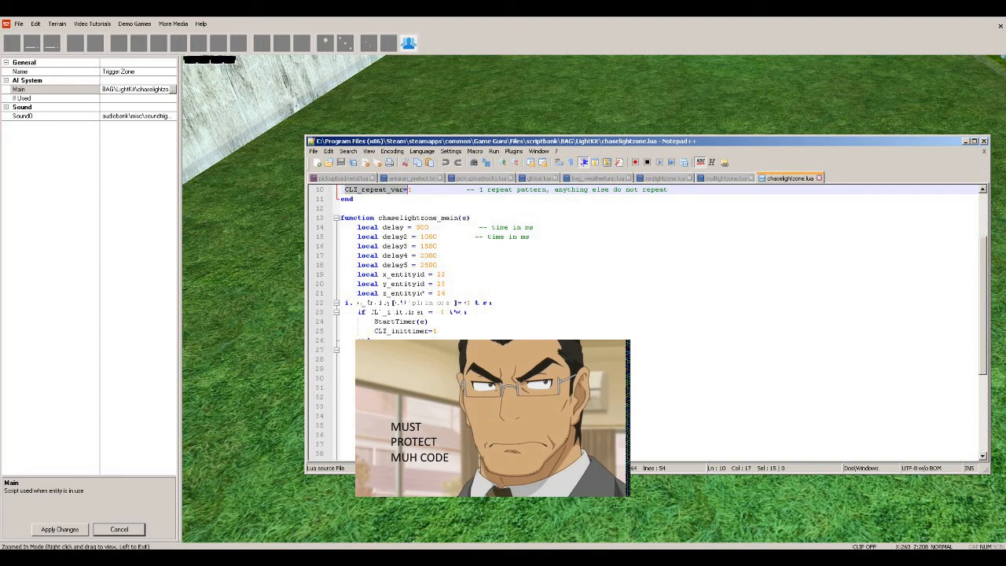
{"action": "left_click", "coordinate": [354, 199]}
{"action": "scroll", "coordinate": [644, 315], "scroll_direction": "up", "scroll_amount": 3}
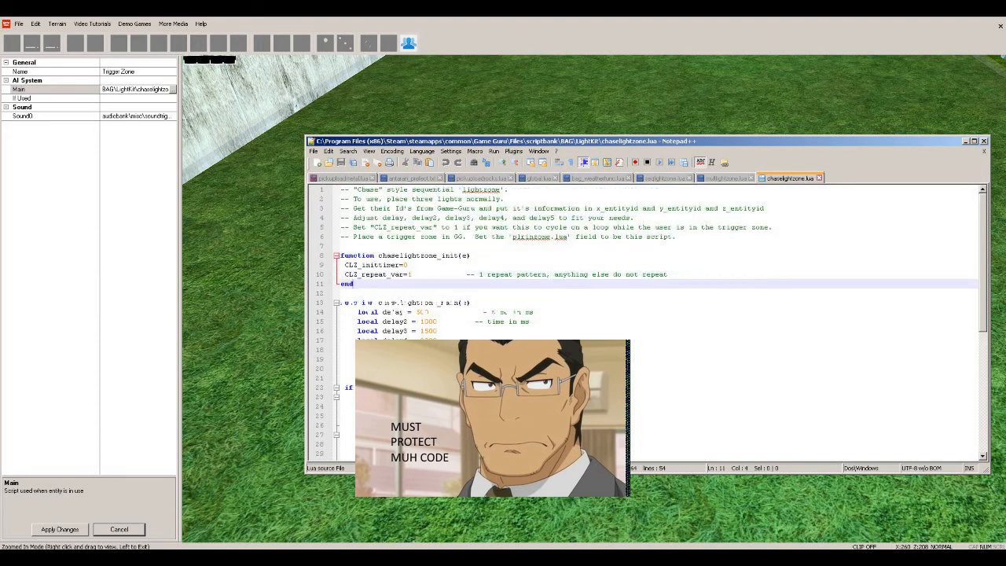
{"action": "left_click_drag", "start_coordinate": [467, 274], "coordinate": [668, 274]}
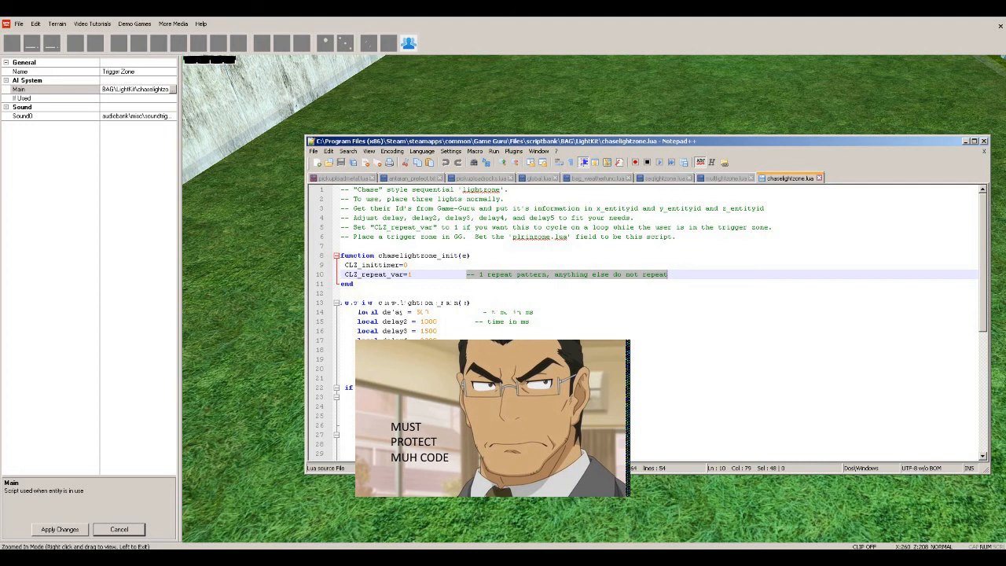
Step: Examine the three entity ID lines and the timer conditions in the chaselightzone_main function
{"action": "scroll", "coordinate": [651, 312], "scroll_direction": "down", "scroll_amount": 1}
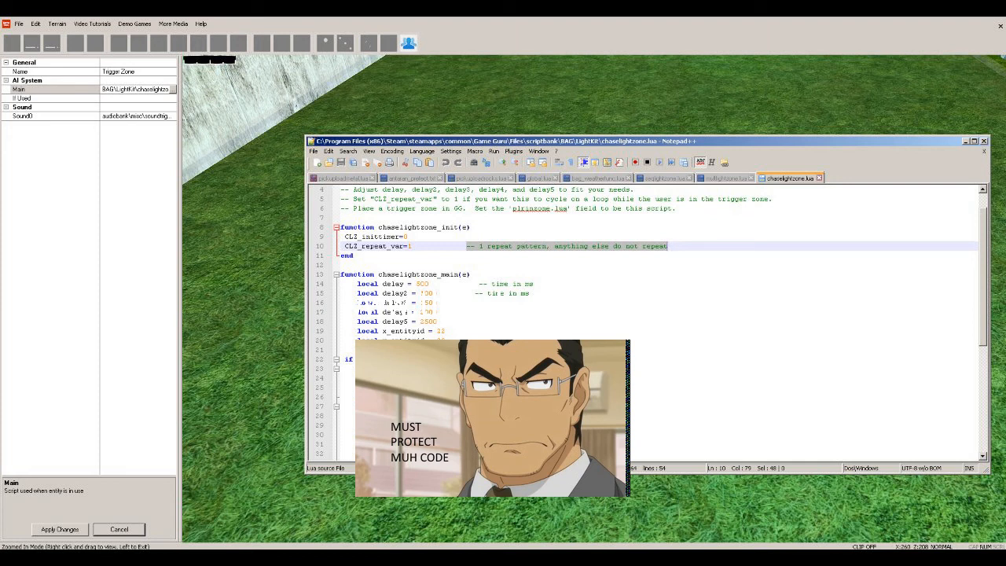
{"action": "scroll", "coordinate": [651, 314], "scroll_direction": "down", "scroll_amount": 4}
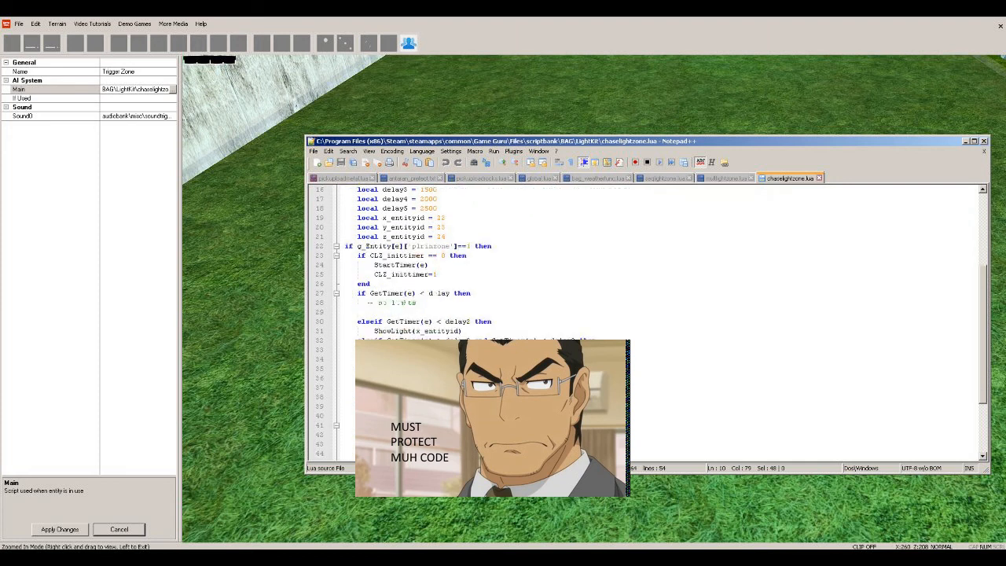
{"action": "left_click_drag", "start_coordinate": [358, 217], "coordinate": [445, 217]}
{"action": "left_click_drag", "start_coordinate": [381, 228], "coordinate": [357, 218]}
{"action": "left_click", "coordinate": [446, 227]}
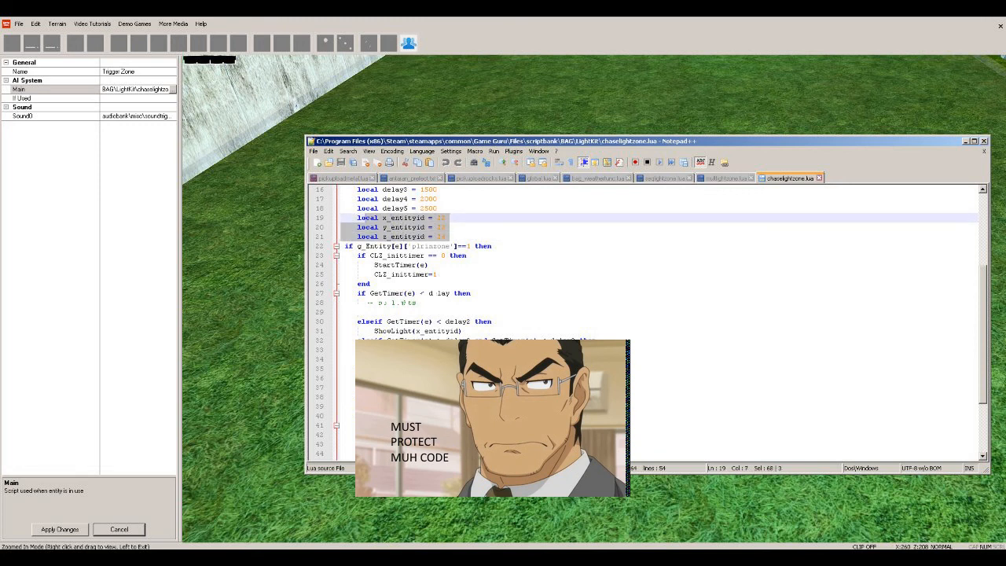
{"action": "left_click", "coordinate": [447, 227]}
{"action": "scroll", "coordinate": [644, 322], "scroll_direction": "down", "scroll_amount": 3}
{"action": "scroll", "coordinate": [644, 323], "scroll_direction": "up", "scroll_amount": 7}
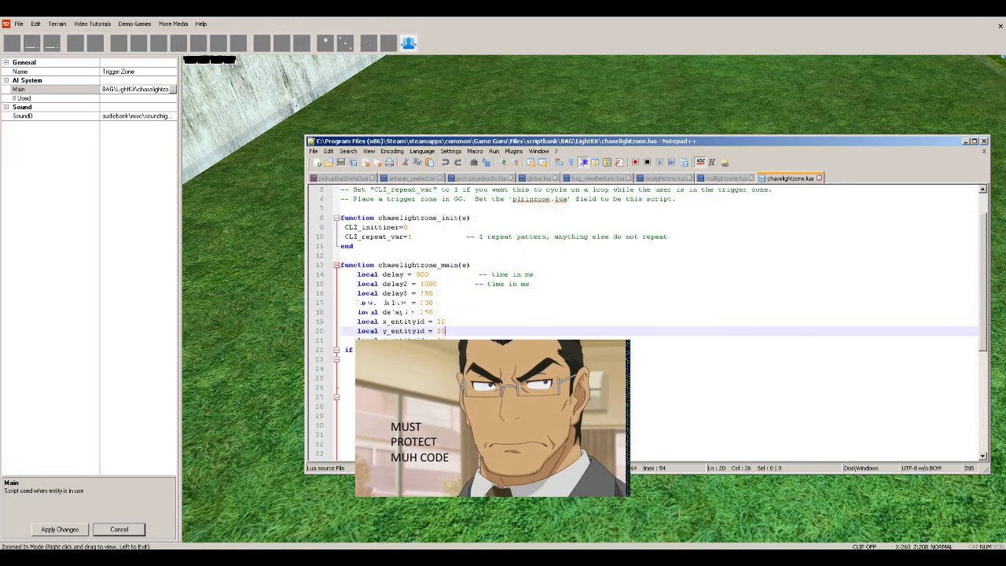
Step: Review the block of delay and entity ID variables at the start of chaselightzone_main, including the first delay and x_entityid
{"action": "left_click_drag", "start_coordinate": [358, 275], "coordinate": [450, 340]}
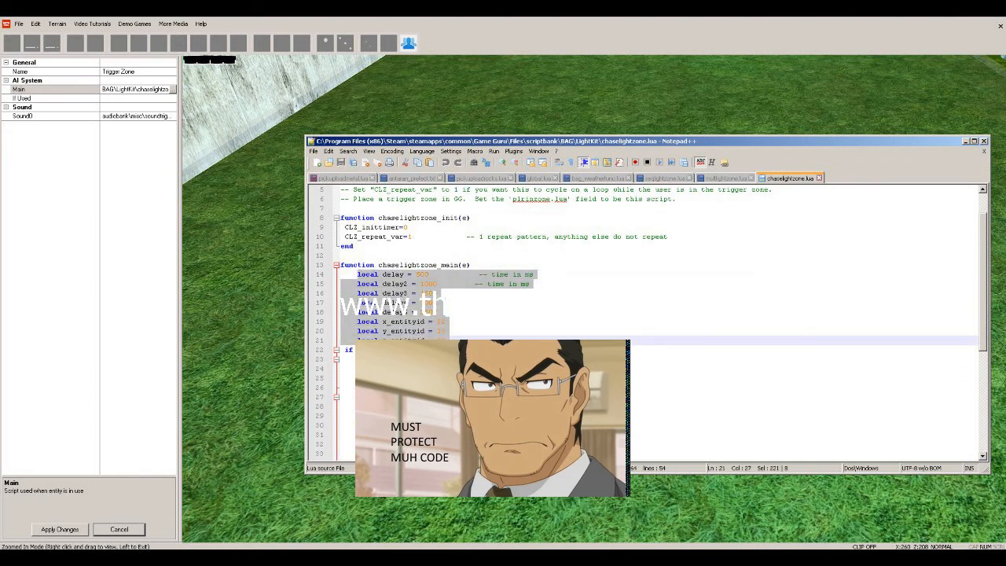
{"action": "left_click", "coordinate": [464, 312]}
{"action": "double_click", "coordinate": [456, 274]}
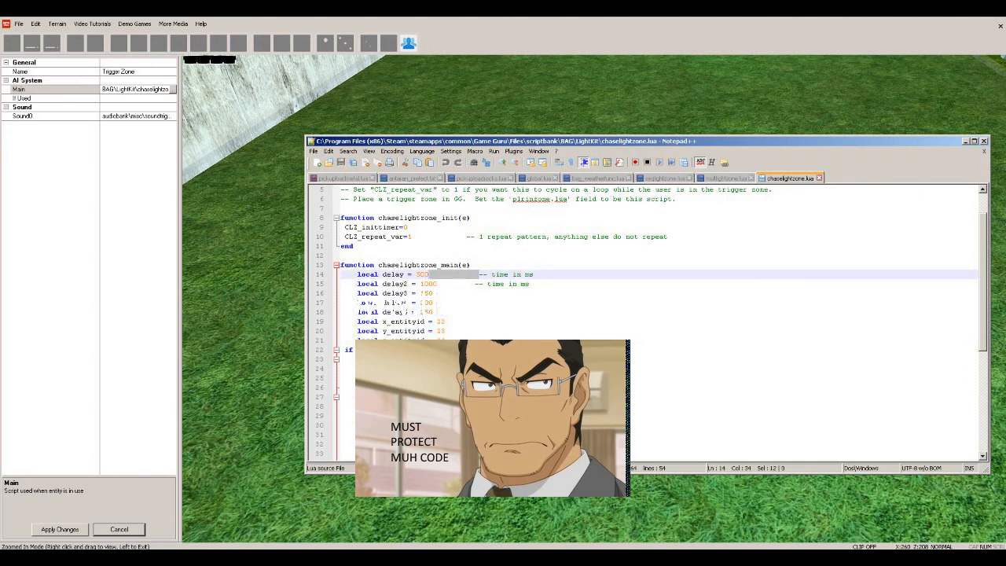
{"action": "left_click_drag", "start_coordinate": [379, 321], "coordinate": [437, 322]}
{"action": "left_click", "coordinate": [463, 331]}
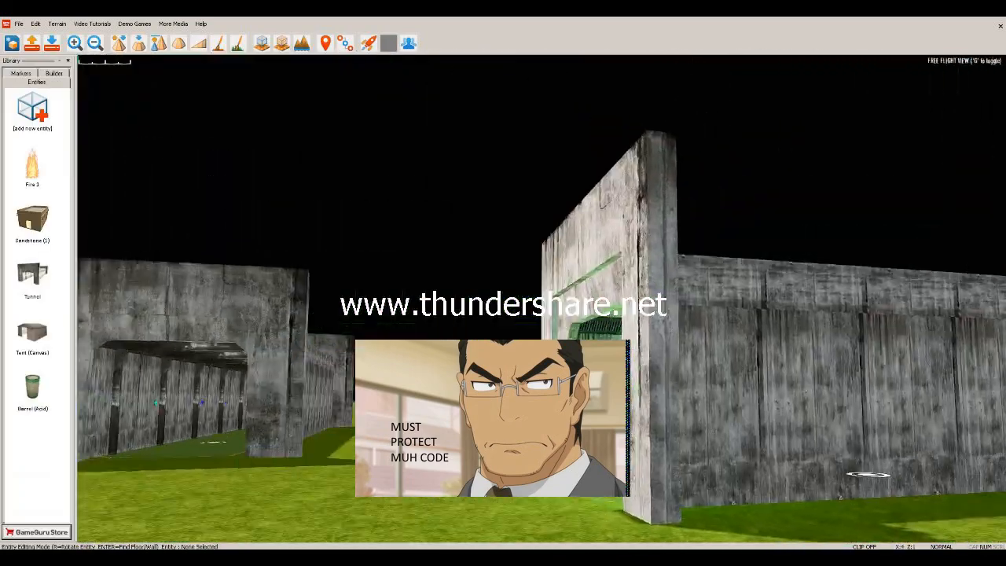
Step: Open the sstrobelightzone.lua script from the LightKit folder in Notepad++ and highlight the variable lines near its start
{"action": "key", "text": "w"}
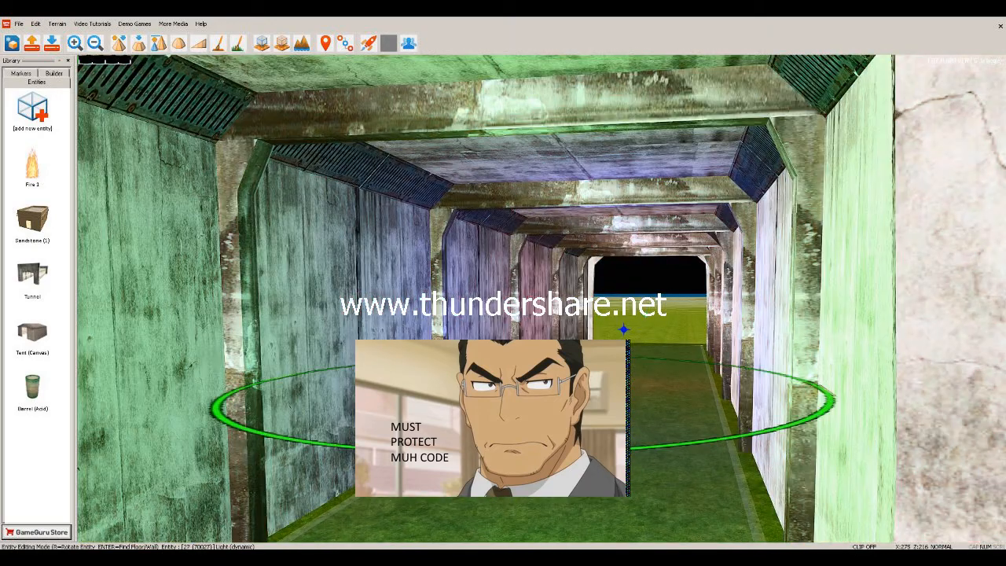
{"action": "right_click_drag", "start_coordinate": [521, 411], "coordinate": [463, 479]}
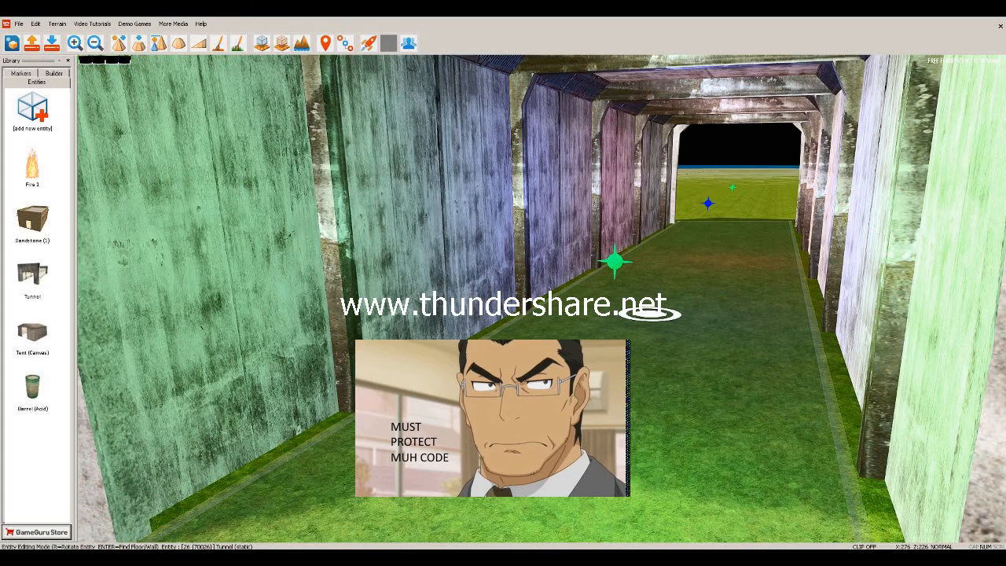
{"action": "key", "text": "alt+Tab"}
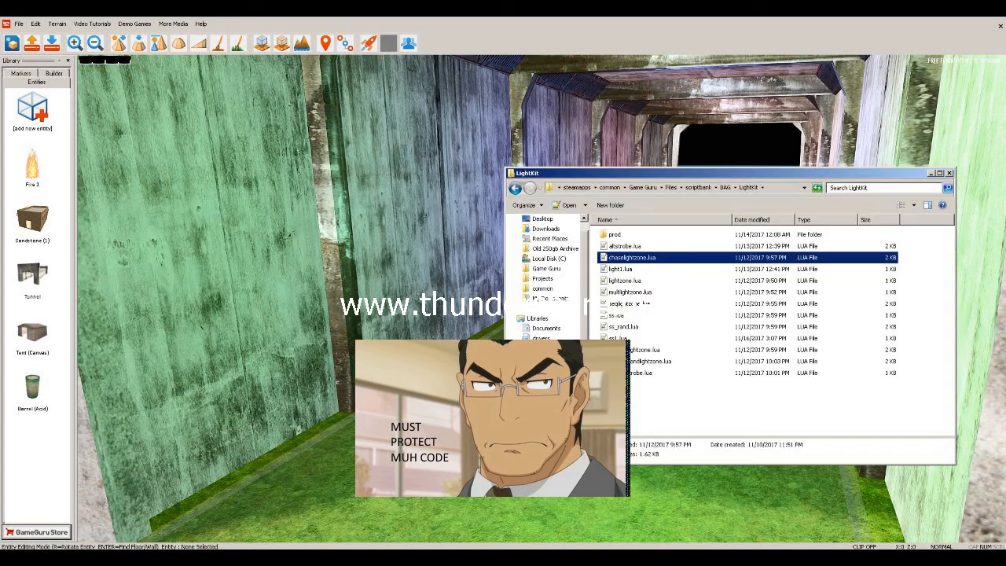
{"action": "right_click", "coordinate": [633, 349]}
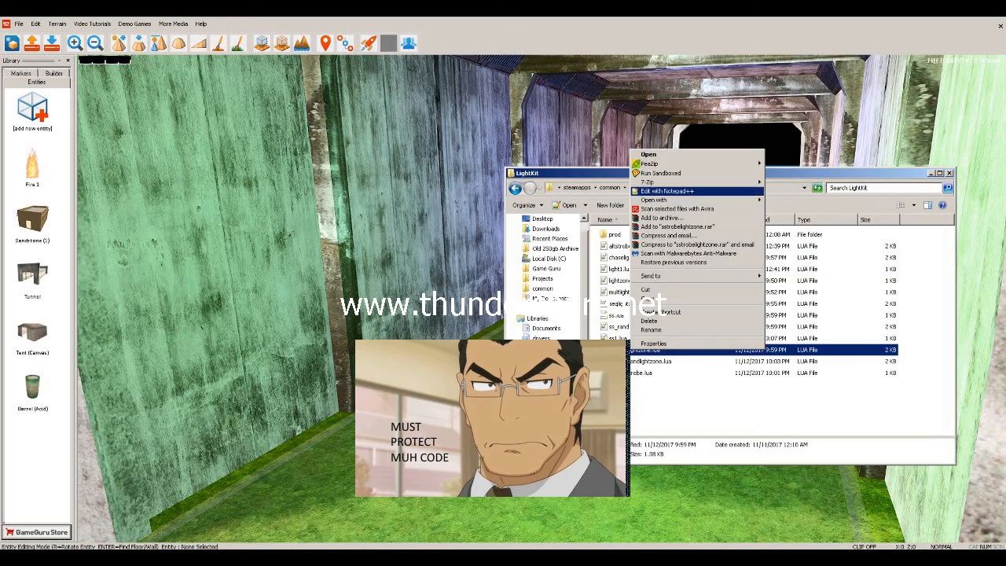
{"action": "left_click", "coordinate": [666, 191]}
{"action": "left_click_drag", "start_coordinate": [370, 293], "coordinate": [433, 331]}
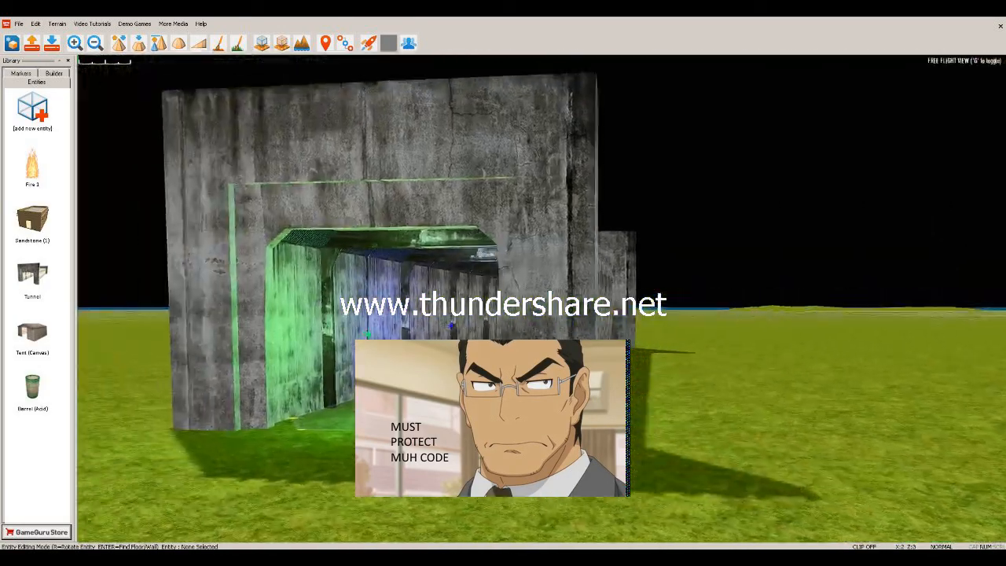
Step: View the green and blue lit tunnel and locate its matching script, ending in andlightzone.lua, in the LightKit folder
{"action": "key", "text": "w"}
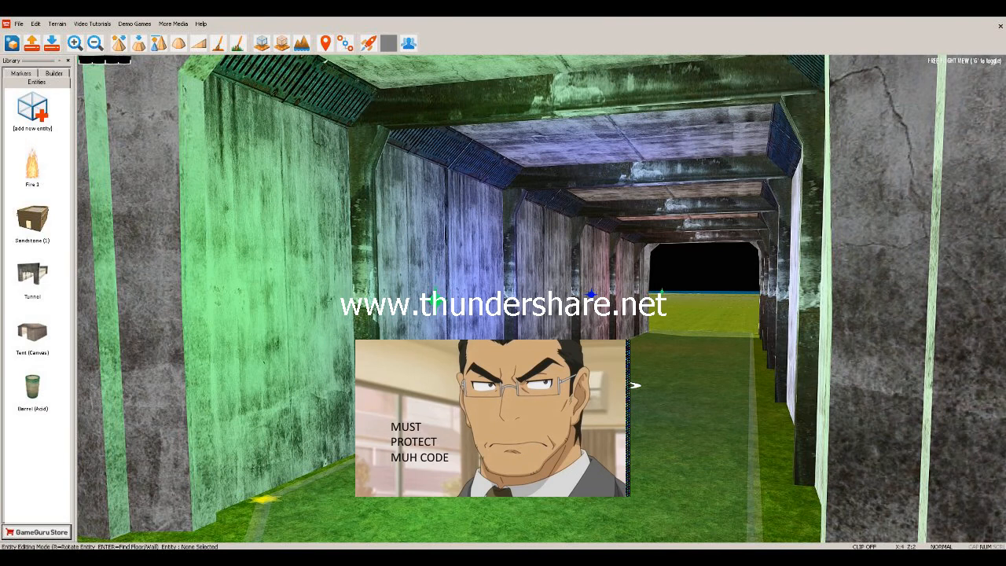
{"action": "key", "text": "alt+Tab"}
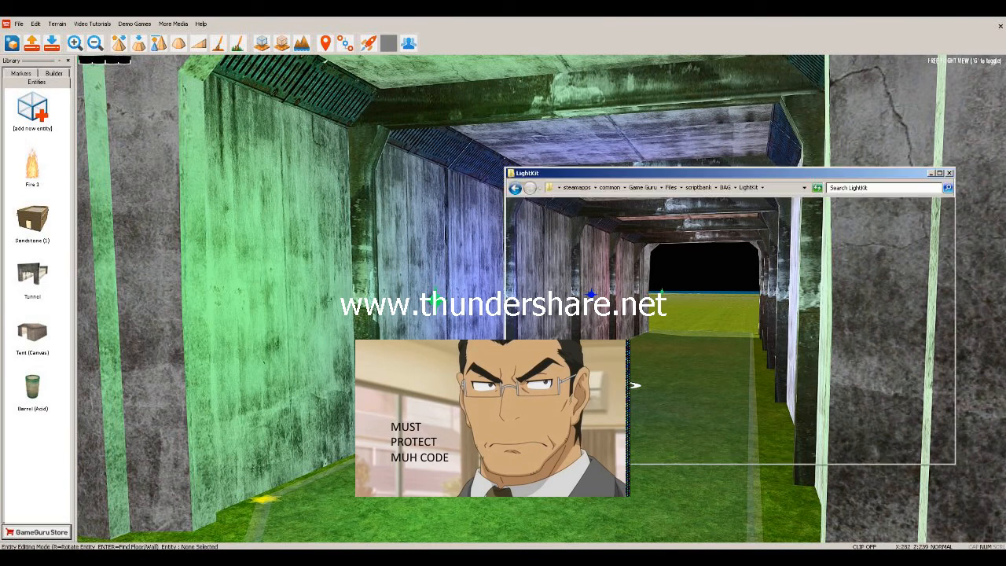
{"action": "left_click", "coordinate": [628, 361]}
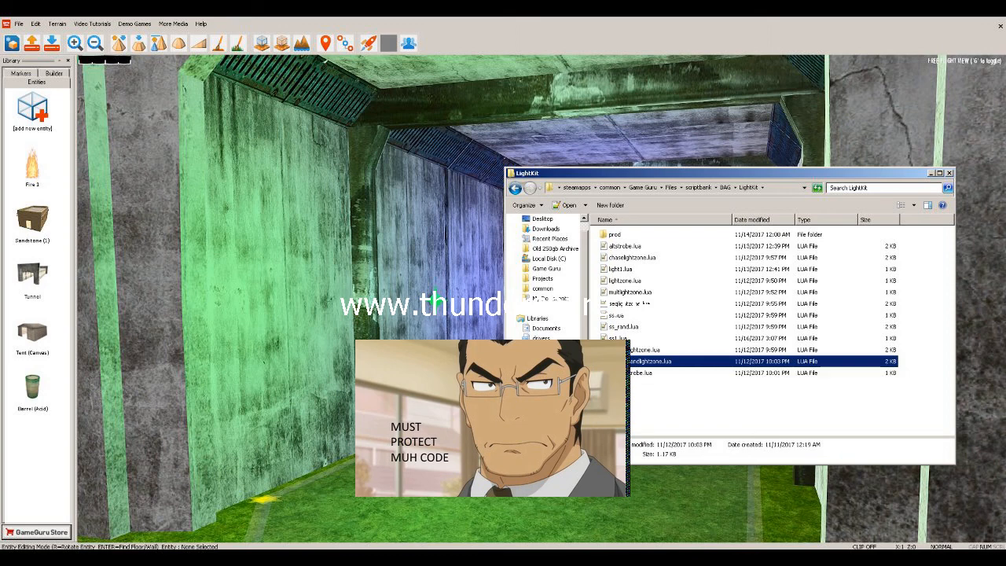
{"action": "key", "text": "alt+Tab"}
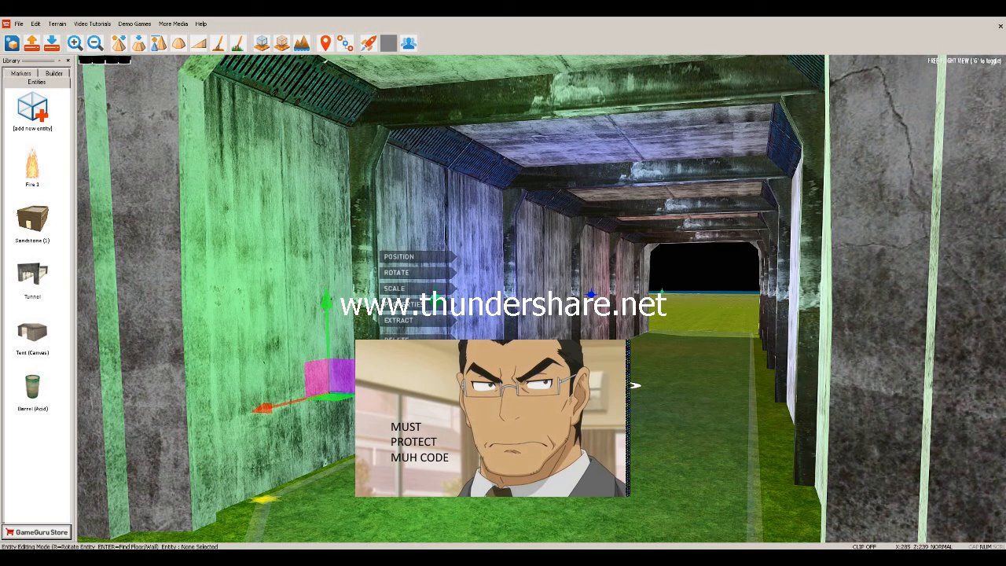
Step: Open the properties of the red light beside the canvas tent and check its Main script assignment
{"action": "right_click_drag", "start_coordinate": [628, 381], "coordinate": [487, 448]}
{"action": "key", "text": "w"}
{"action": "key", "text": "w"}
{"action": "key", "text": "s"}
{"action": "key", "text": "w"}
{"action": "key", "text": "d"}
{"action": "key", "text": "a"}
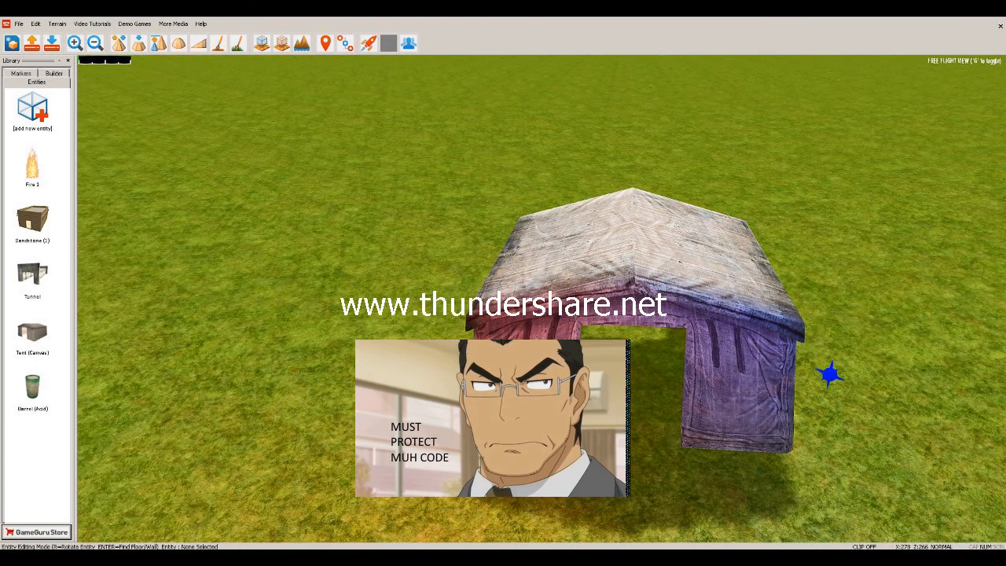
{"action": "left_click", "coordinate": [431, 377]}
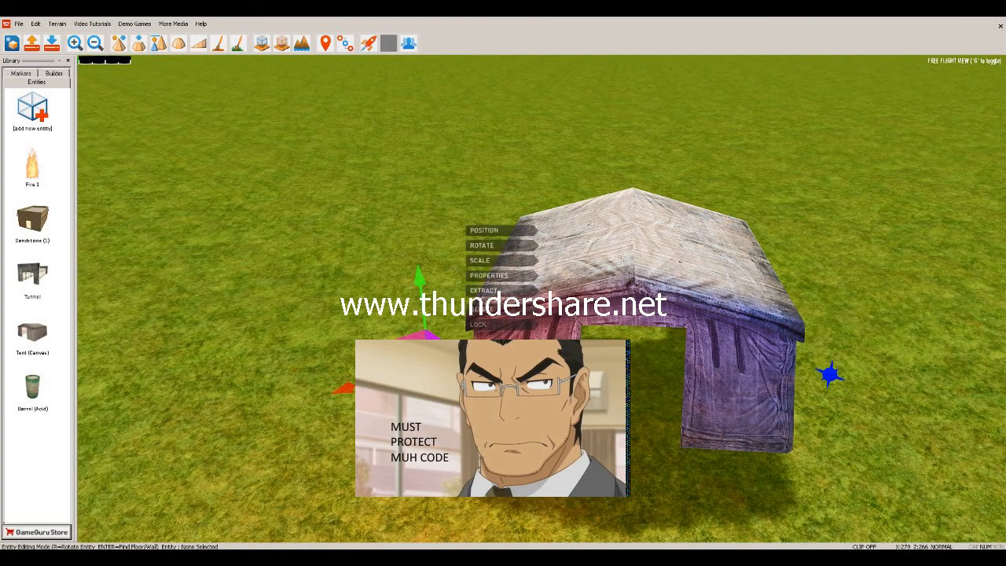
{"action": "left_click", "coordinate": [429, 380]}
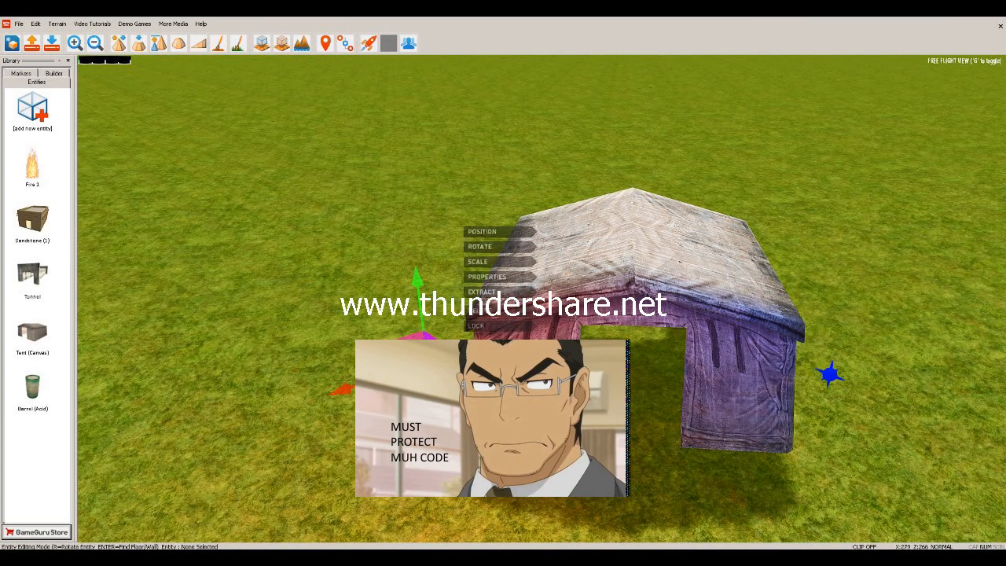
{"action": "left_click", "coordinate": [489, 276]}
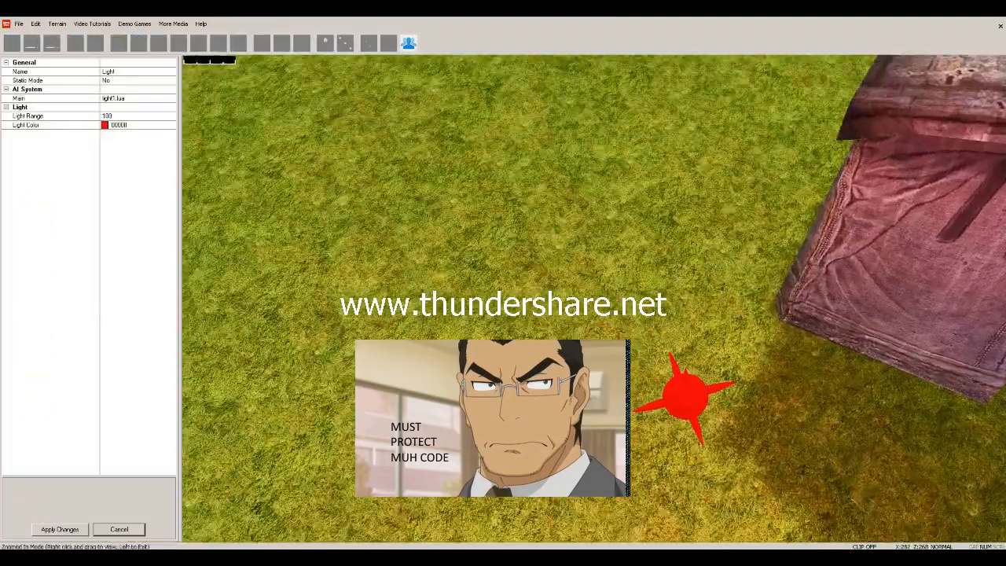
{"action": "left_click", "coordinate": [132, 99]}
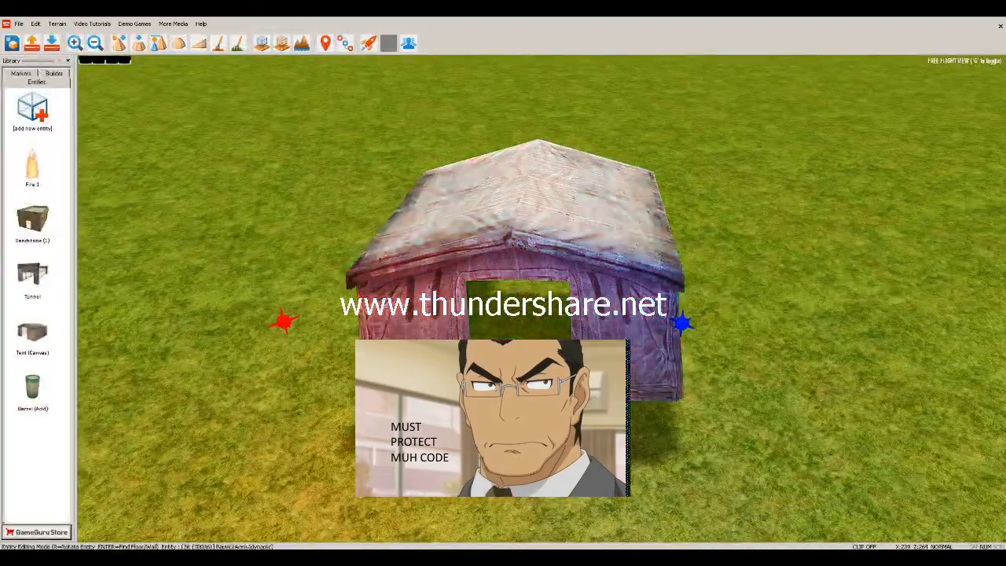
Step: Open the acid barrel's properties and examine its Static Mode, Physics On, Always Active and Main script settings
{"action": "left_click", "coordinate": [508, 346]}
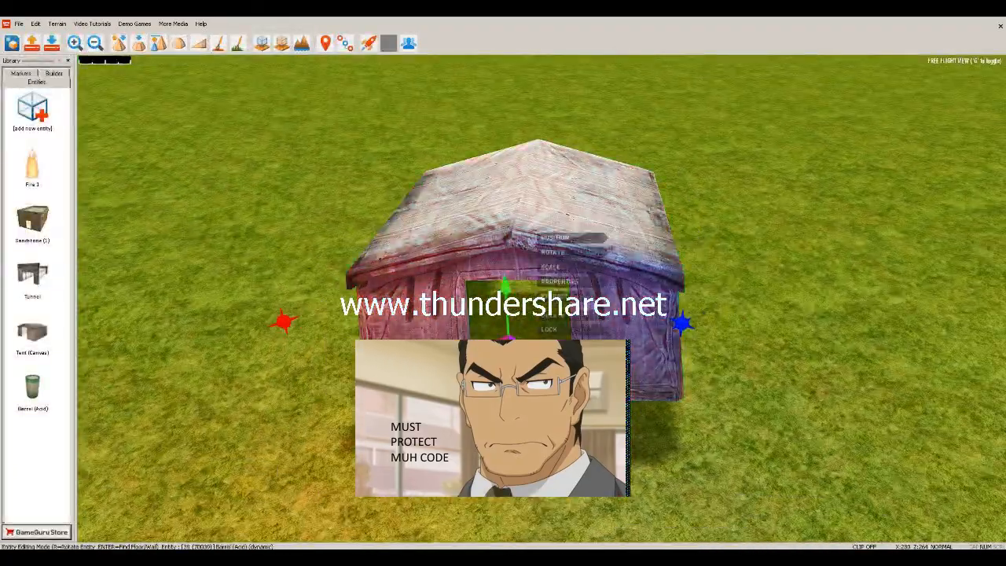
{"action": "left_click", "coordinate": [515, 346]}
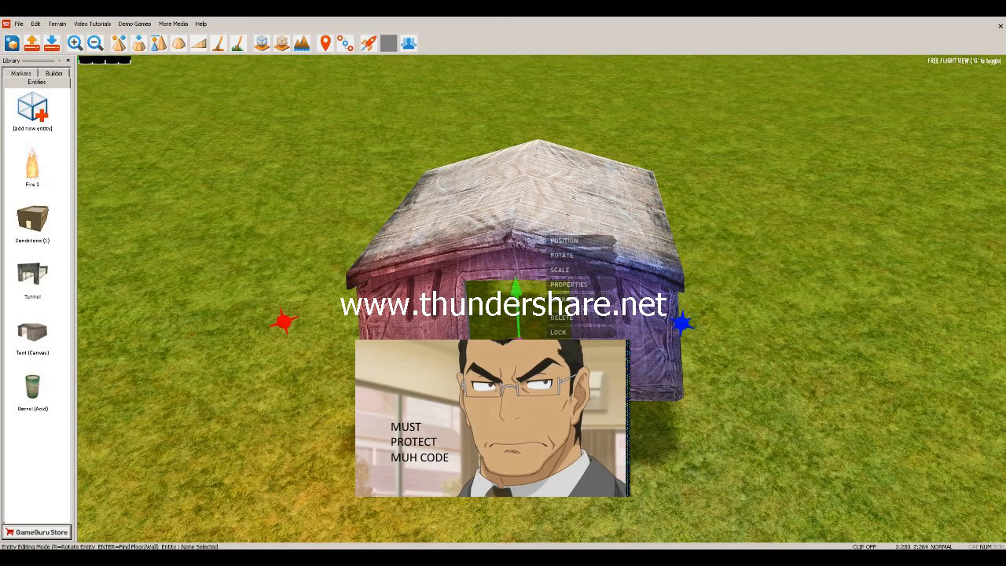
{"action": "left_click", "coordinate": [568, 284]}
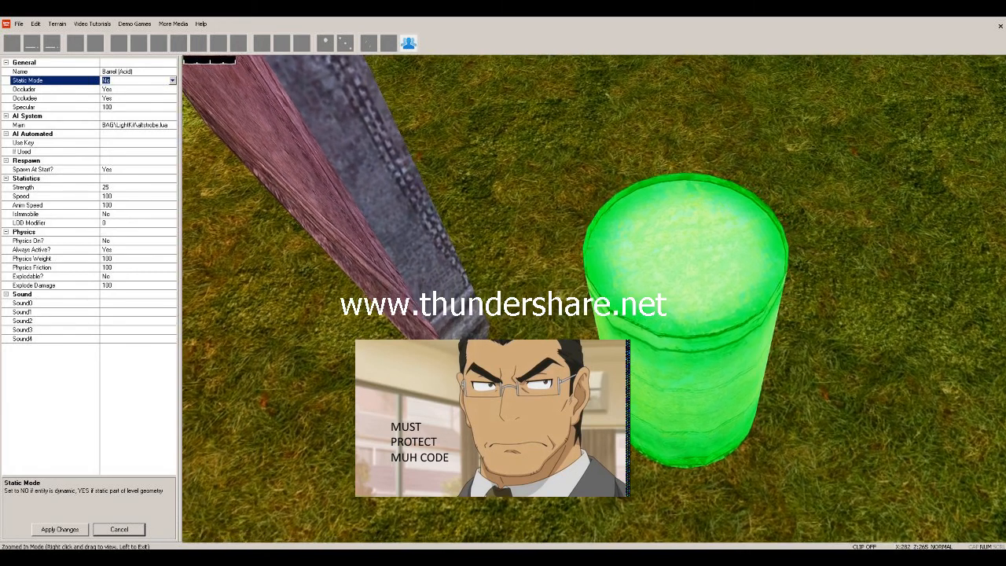
{"action": "left_click", "coordinate": [130, 241]}
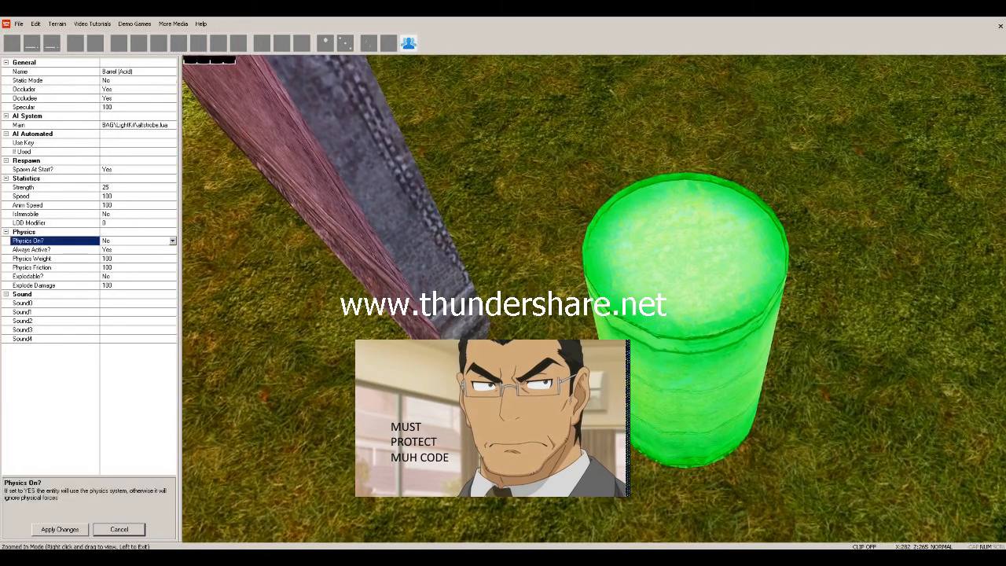
{"action": "left_click", "coordinate": [130, 250]}
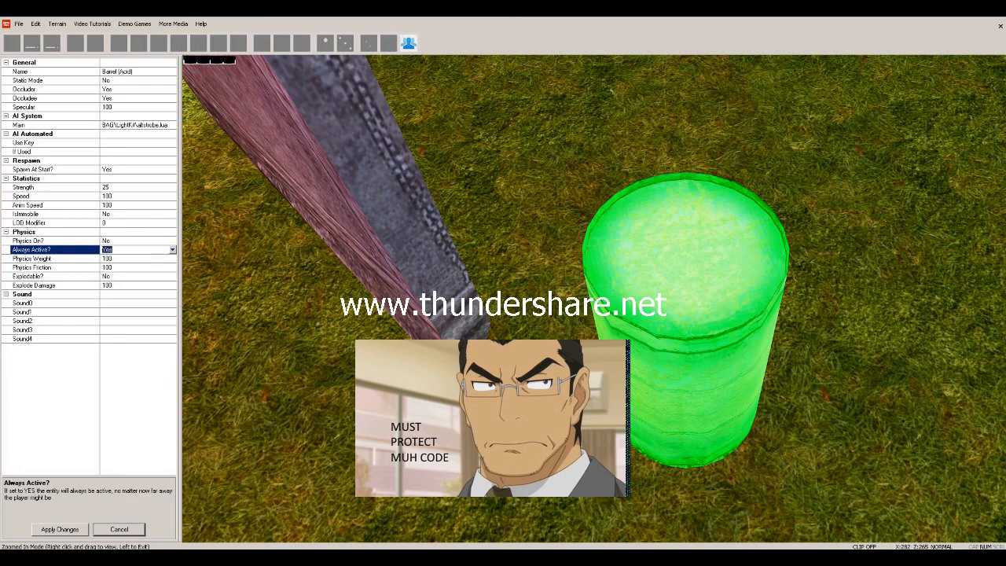
{"action": "left_click", "coordinate": [118, 125]}
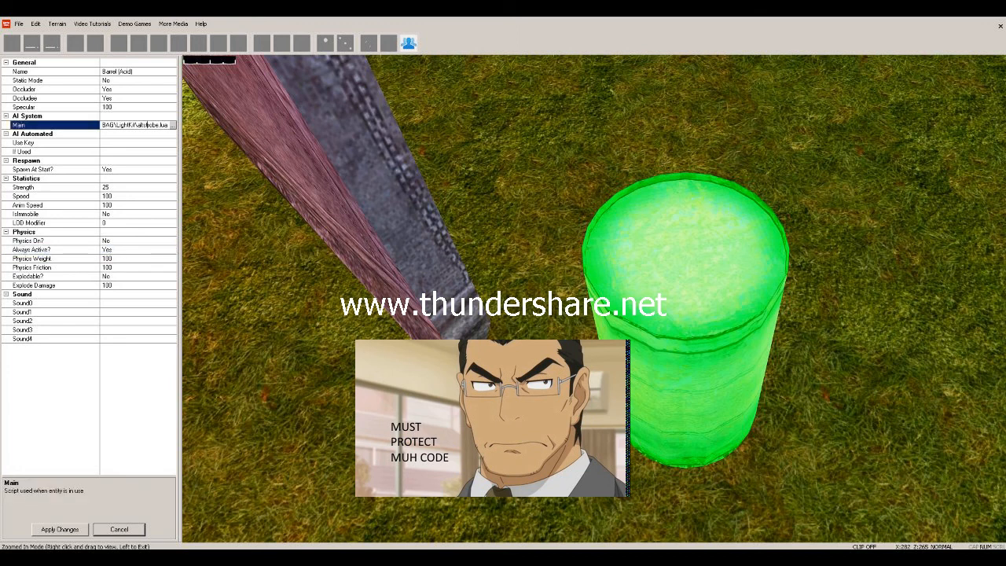
{"action": "left_click_drag", "start_coordinate": [116, 125], "coordinate": [168, 125]}
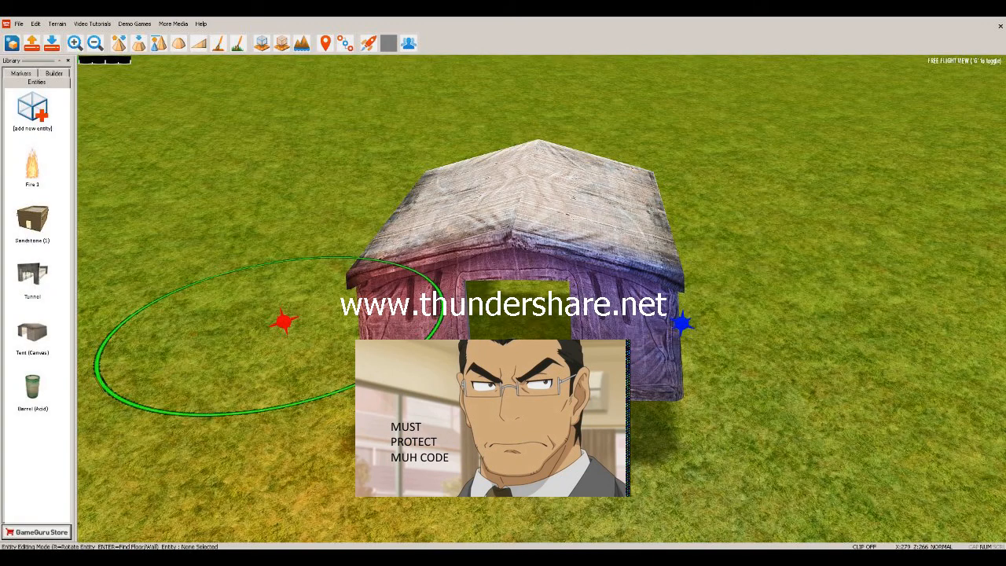
Step: Check the red light beside the tent and open the altstrobe.lua script from the LightKit folder in Notepad++
{"action": "left_click", "coordinate": [283, 321]}
{"action": "left_click", "coordinate": [275, 370]}
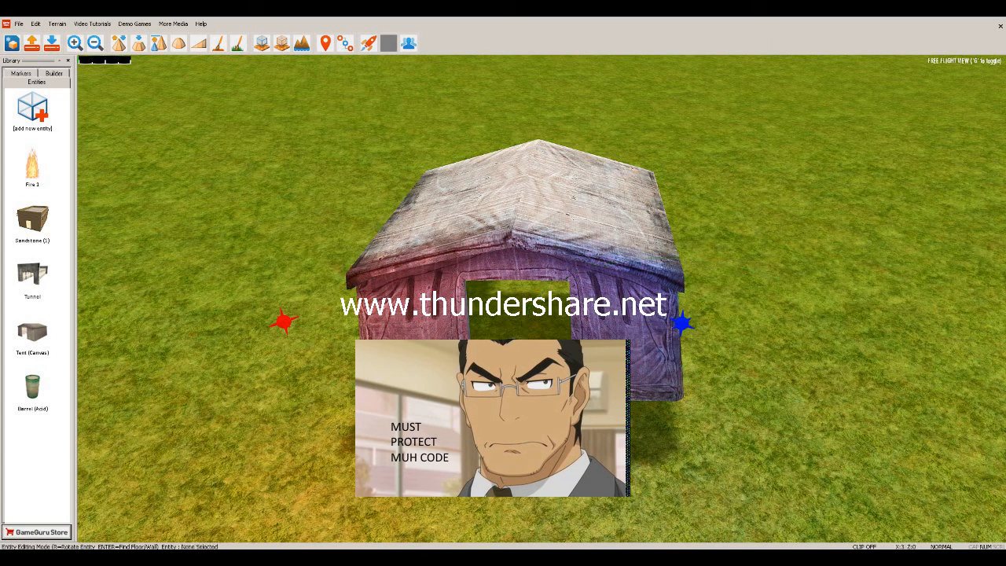
{"action": "key", "text": "alt+Tab"}
{"action": "right_click", "coordinate": [627, 247]}
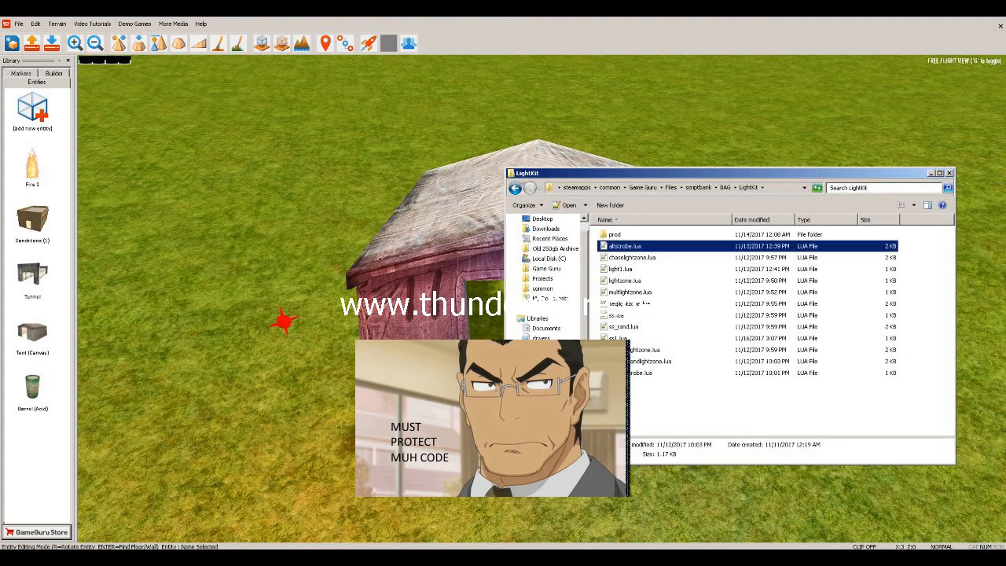
{"action": "left_click", "coordinate": [663, 290]}
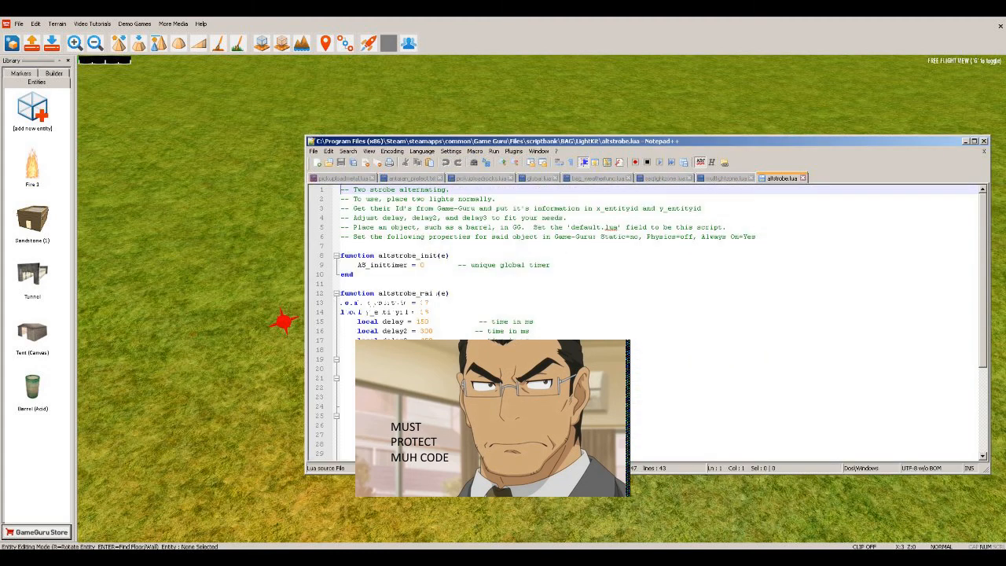
Step: Examine the x_entityid and y_entityid lines at the start of the altstrobe main function
{"action": "left_click_drag", "start_coordinate": [343, 303], "coordinate": [430, 312]}
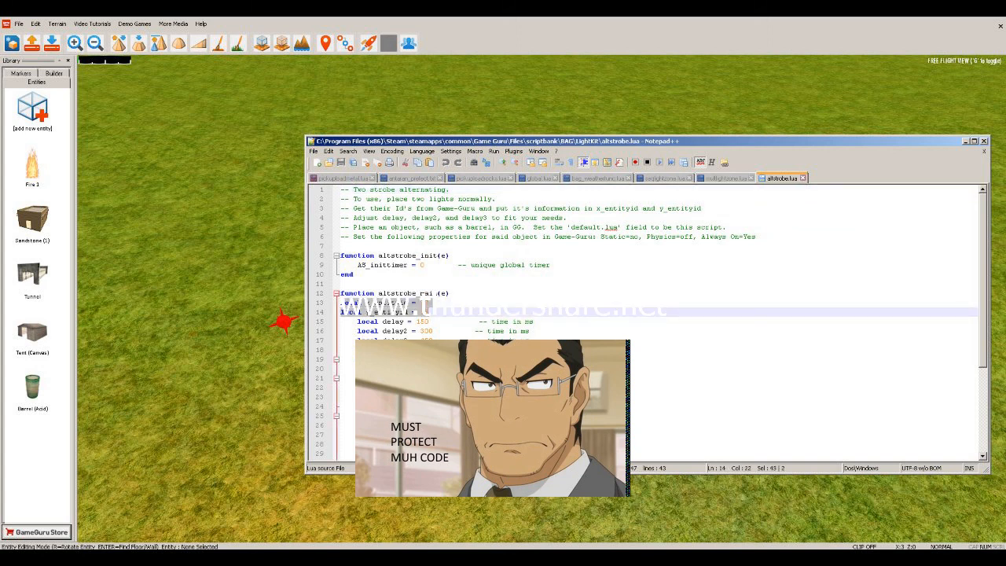
{"action": "left_click", "coordinate": [427, 312]}
{"action": "left_click", "coordinate": [423, 303]}
{"action": "left_click", "coordinate": [419, 312]}
Step: Examine the delay, delay2 and delay3 timing variables in the altstrobe main function
{"action": "left_click", "coordinate": [407, 322]}
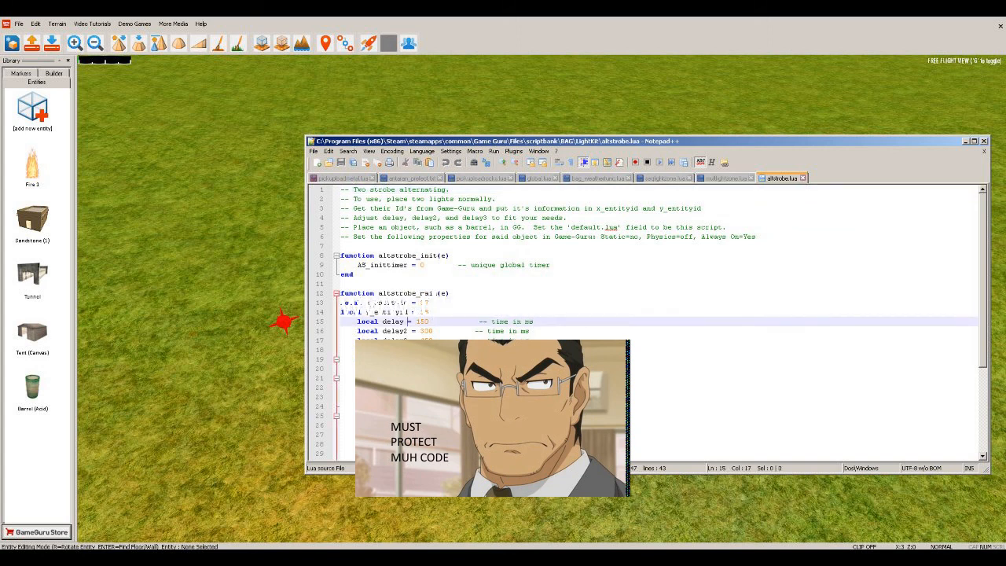
{"action": "left_click_drag", "start_coordinate": [420, 321], "coordinate": [479, 321]}
{"action": "left_click", "coordinate": [420, 331]}
{"action": "left_click", "coordinate": [424, 331]}
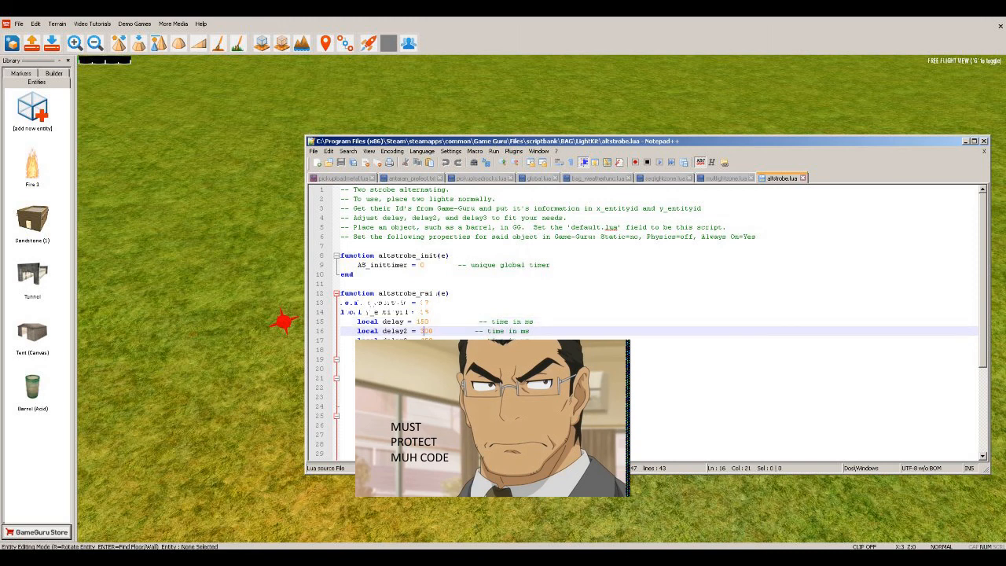
{"action": "left_click_drag", "start_coordinate": [420, 331], "coordinate": [531, 331]}
{"action": "left_click", "coordinate": [441, 340]}
{"action": "left_click", "coordinate": [458, 330]}
{"action": "left_click", "coordinate": [420, 321]}
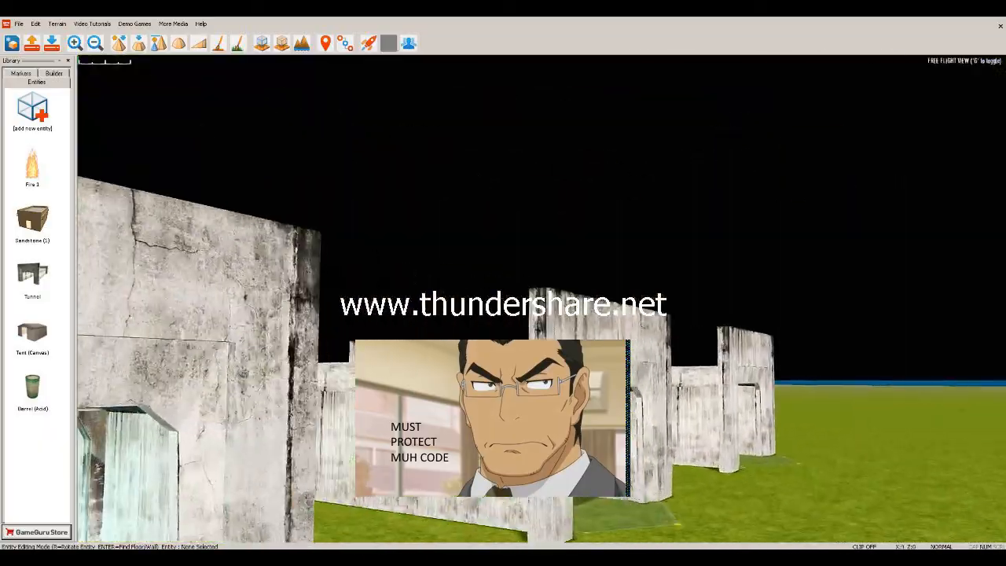
Step: Open the properties of the light in the pink-lit tunnel, check its Main script, and close them without changes
{"action": "key", "text": "w"}
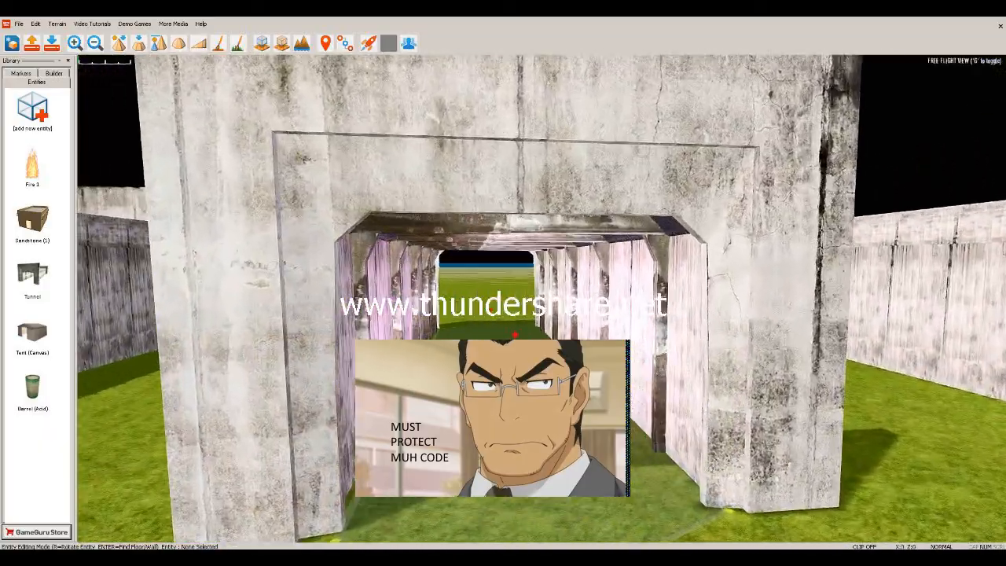
{"action": "key", "text": "w"}
{"action": "left_click", "coordinate": [498, 334]}
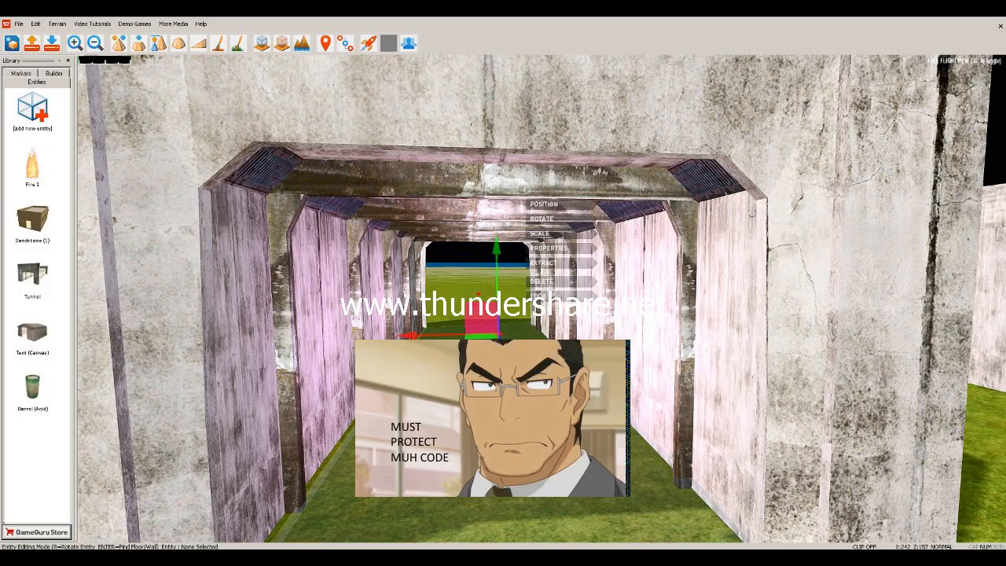
{"action": "left_click", "coordinate": [548, 249]}
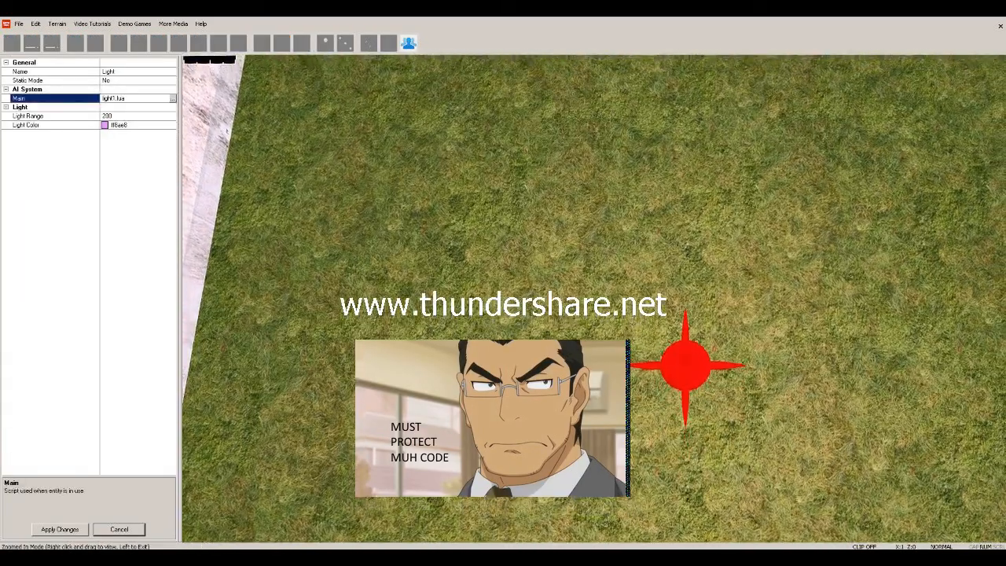
{"action": "left_click", "coordinate": [119, 530]}
Step: Extract the red light in the pink-lit tunnel and place it again close to its original spot
{"action": "key", "text": "d"}
{"action": "key", "text": "w"}
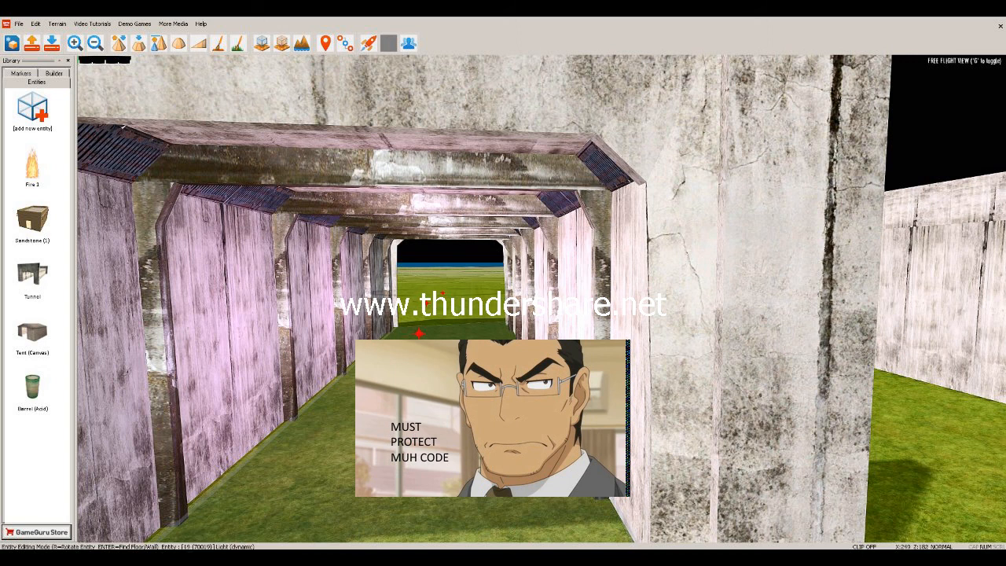
{"action": "left_click", "coordinate": [419, 333]}
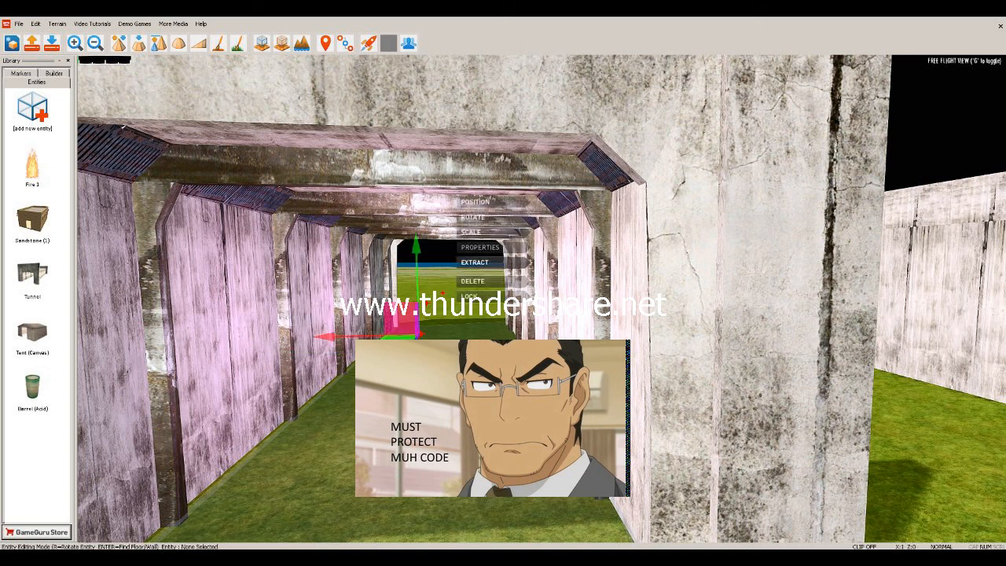
{"action": "left_click", "coordinate": [475, 262]}
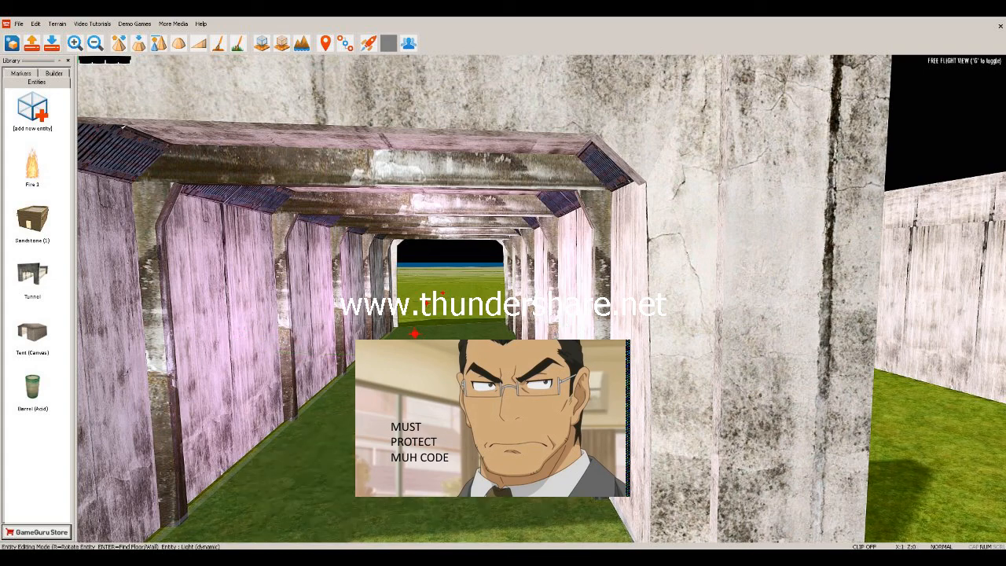
{"action": "left_click", "coordinate": [398, 337]}
{"action": "key", "text": "s"}
{"action": "key", "text": "s"}
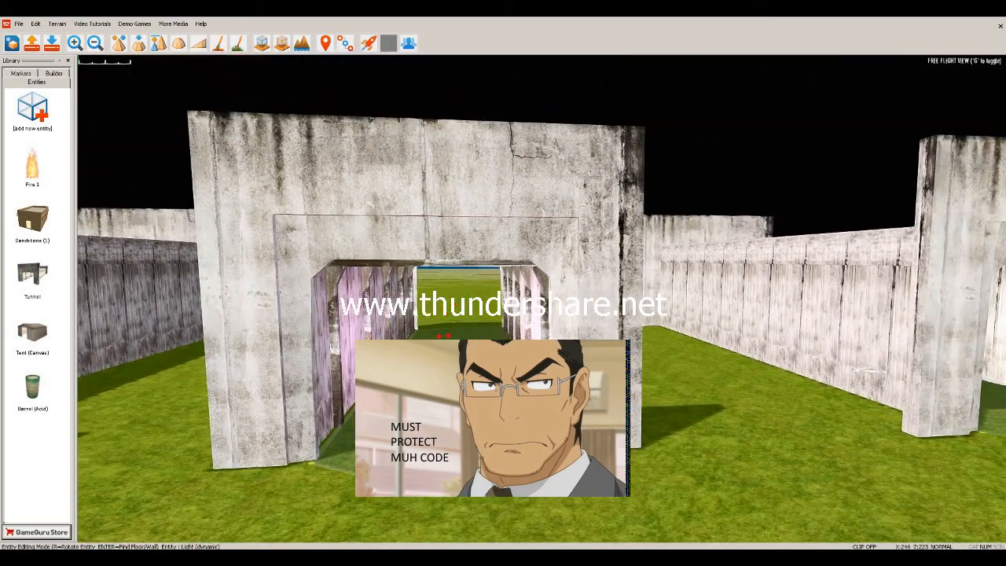
Step: Delete the extra copy of the light beside the other light in the pink-lit tunnel
{"action": "key", "text": "w"}
{"action": "left_click", "coordinate": [411, 336]}
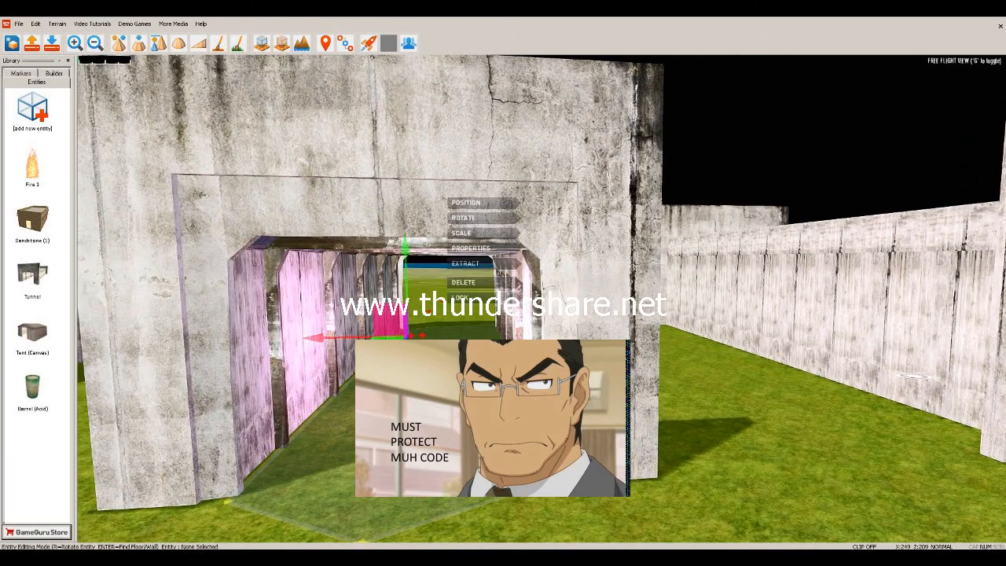
{"action": "left_click", "coordinate": [481, 283]}
Step: Open the properties of the trigger zone in the pink-lit tunnel to check its Main script
{"action": "key", "text": "a"}
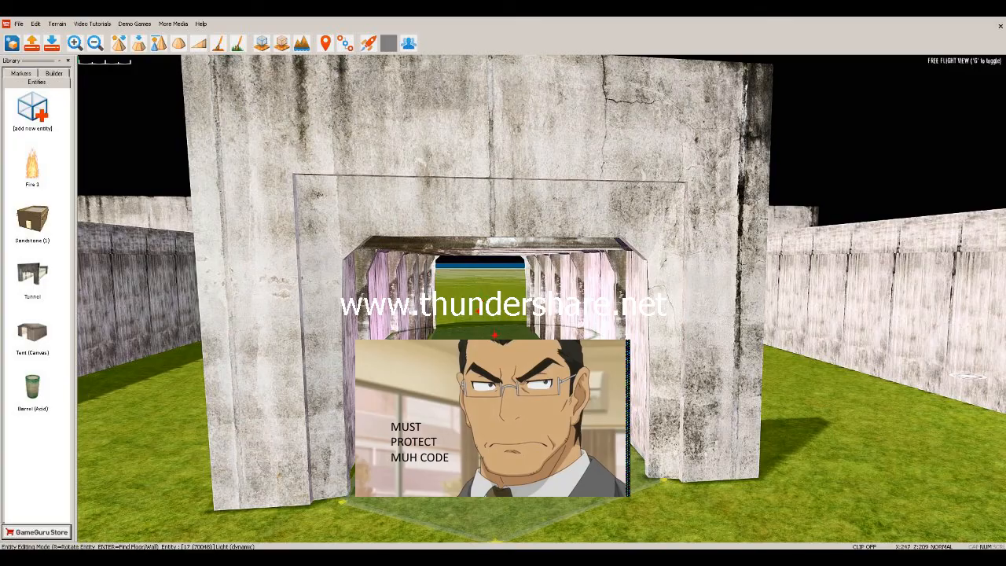
{"action": "key", "text": "w"}
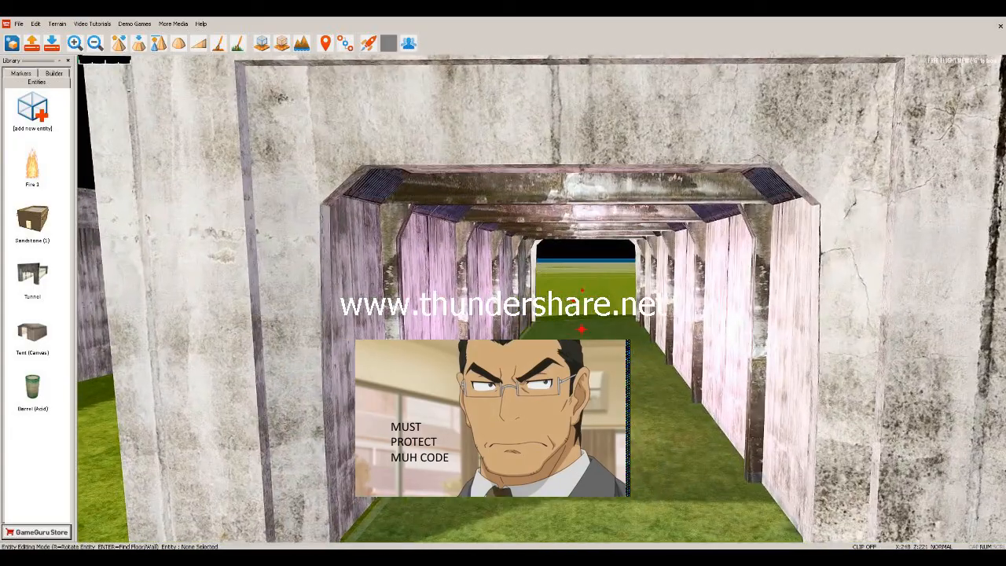
{"action": "left_click", "coordinate": [590, 397]}
{"action": "left_click", "coordinate": [663, 338]}
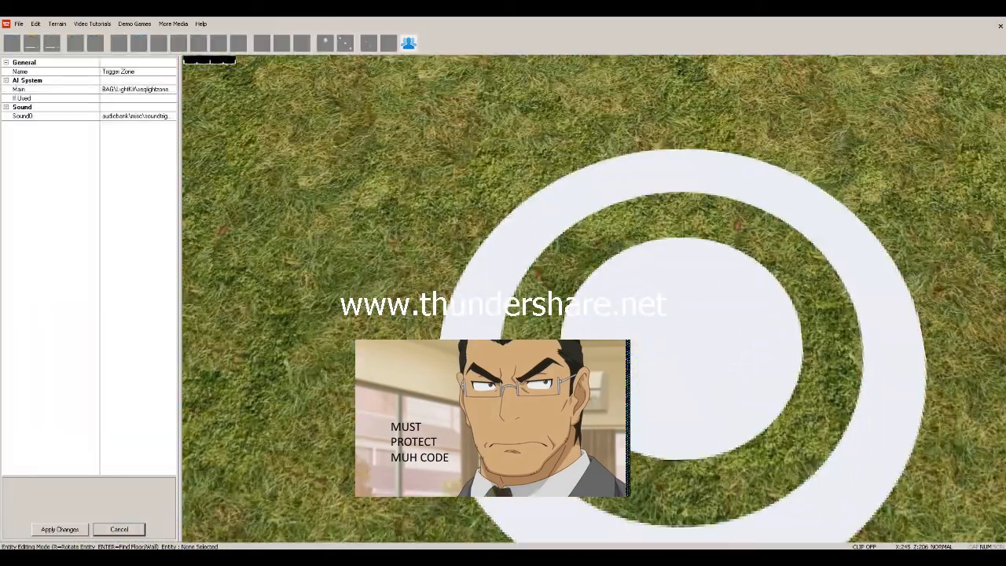
Step: Switch to Notepad++ and examine the SLZ_repeat_var line and its comment in seqlightzone.lua
{"action": "key", "text": "alt+Tab"}
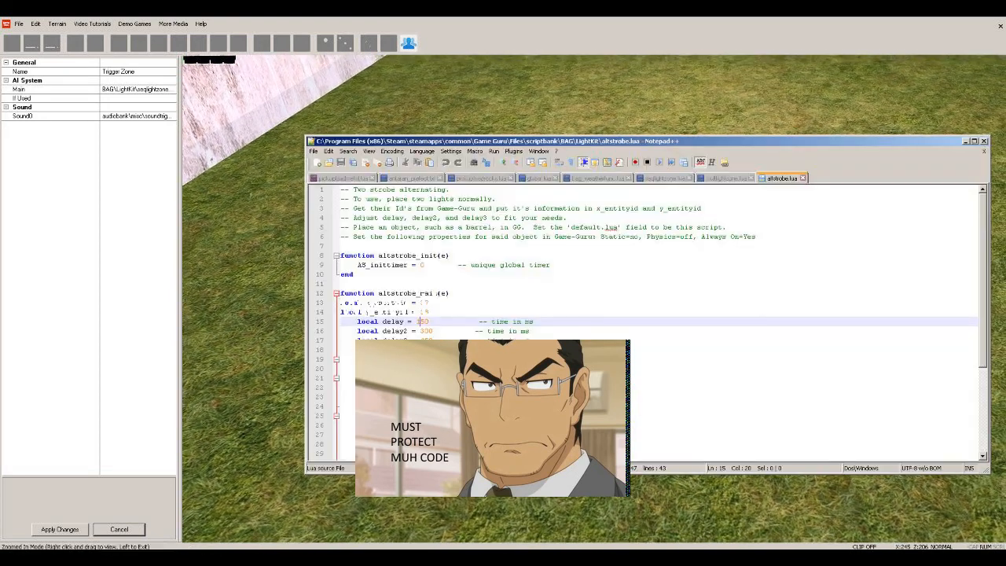
{"action": "left_click", "coordinate": [664, 178]}
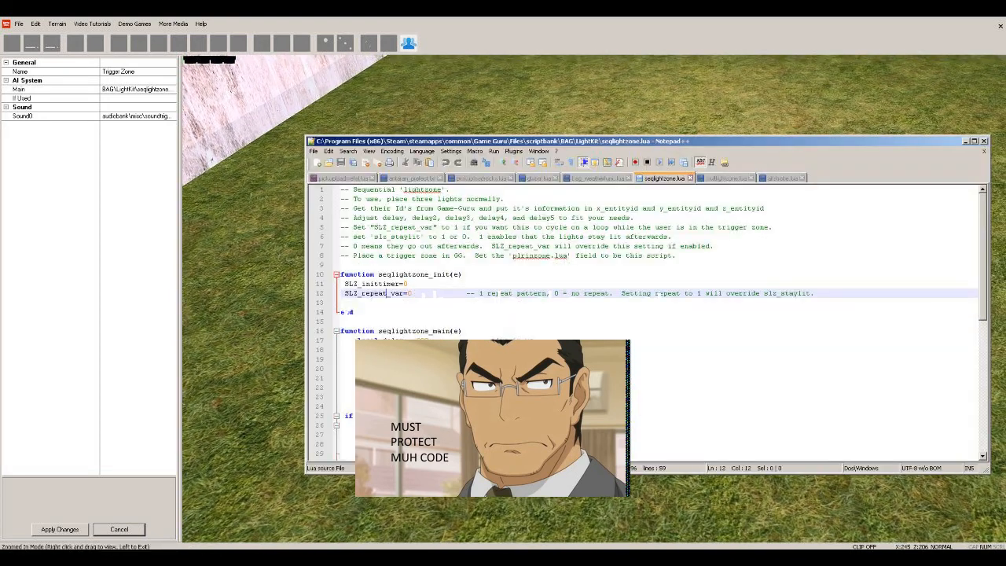
{"action": "left_click_drag", "start_coordinate": [344, 293], "coordinate": [467, 293]}
{"action": "left_click", "coordinate": [453, 293]}
{"action": "left_click_drag", "start_coordinate": [819, 293], "coordinate": [721, 293]}
{"action": "left_click", "coordinate": [713, 312]}
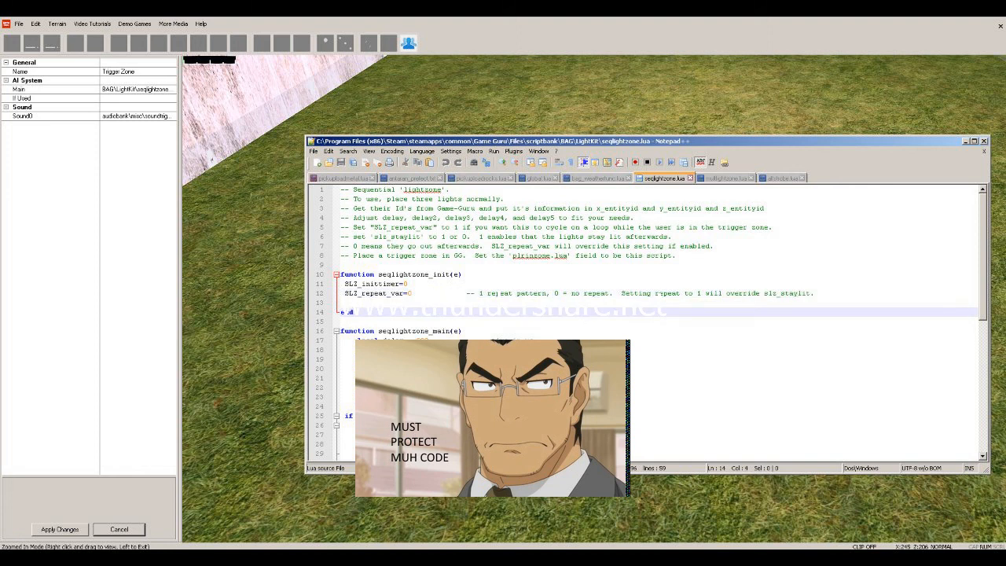
Step: Compare the delay and entity ID variables with the timed light sequence in seqlightzone.lua, returning to the repeat setting
{"action": "scroll", "coordinate": [644, 322], "scroll_direction": "down", "scroll_amount": 9}
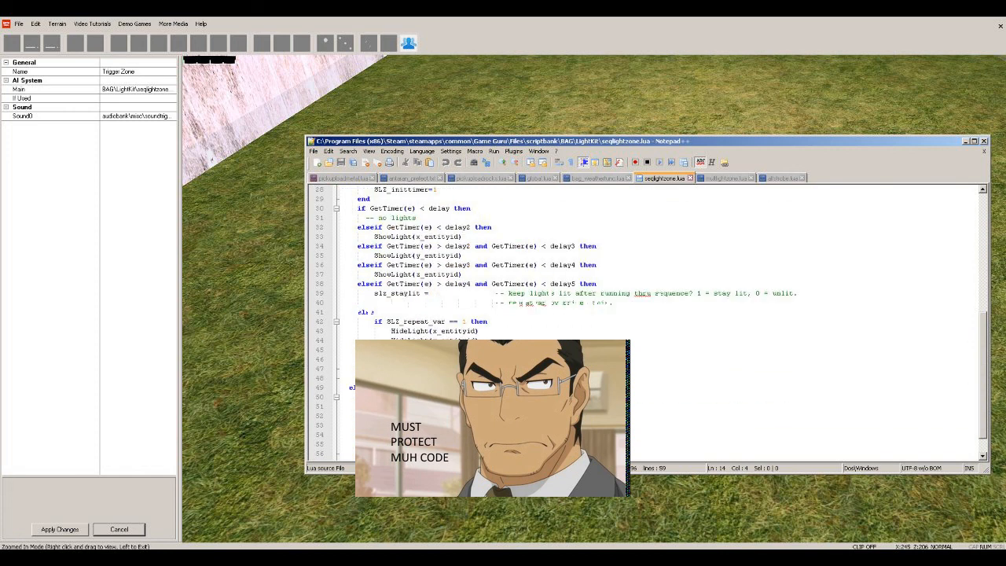
{"action": "scroll", "coordinate": [644, 322], "scroll_direction": "up", "scroll_amount": 4}
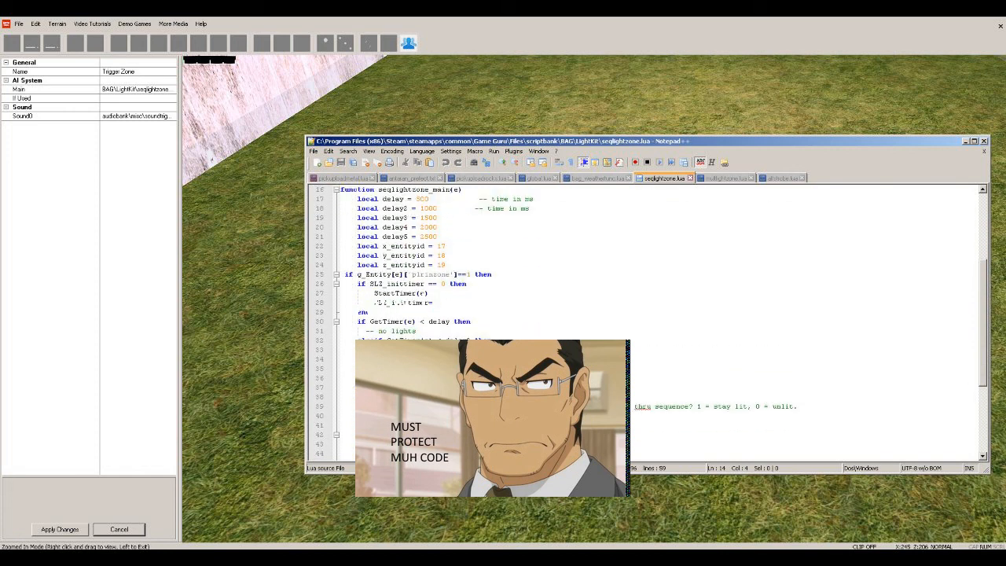
{"action": "scroll", "coordinate": [644, 322], "scroll_direction": "down", "scroll_amount": 4}
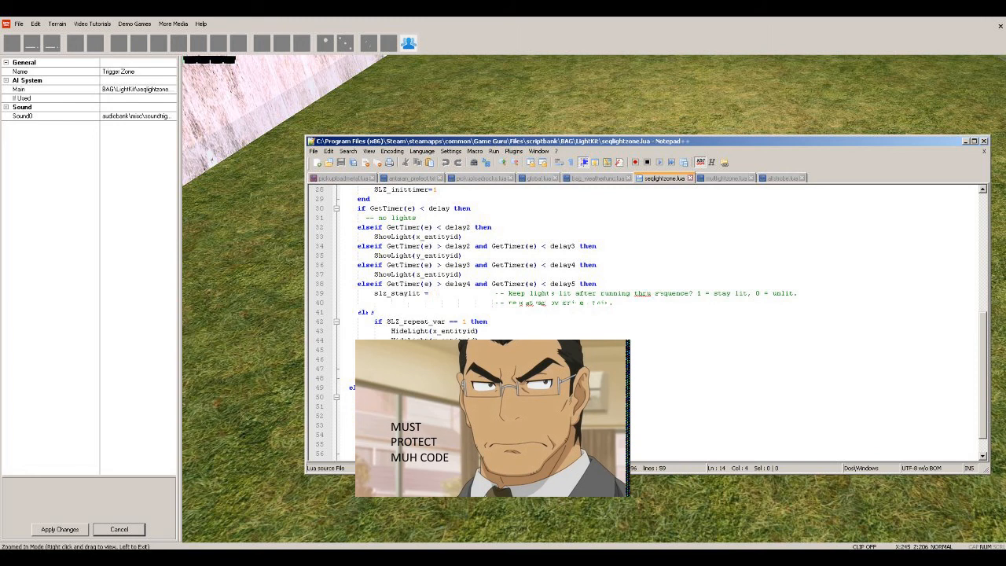
{"action": "scroll", "coordinate": [644, 322], "scroll_direction": "up", "scroll_amount": 5}
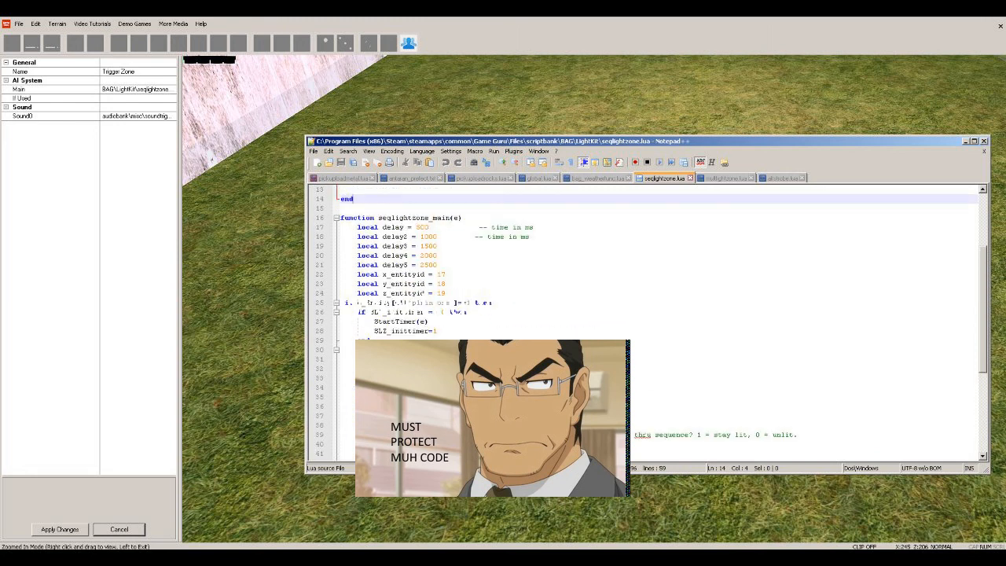
{"action": "scroll", "coordinate": [420, 299], "scroll_direction": "up", "scroll_amount": 4}
{"action": "left_click", "coordinate": [420, 293]}
Step: Examine the slr_staylit line in the seqlightzone main function
{"action": "scroll", "coordinate": [420, 293], "scroll_direction": "down", "scroll_amount": 7}
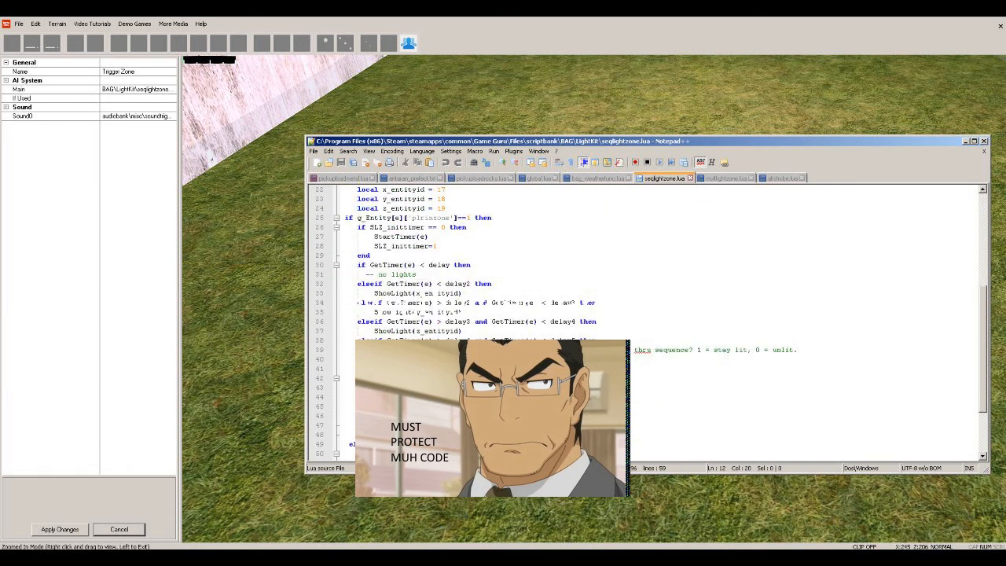
{"action": "left_click_drag", "start_coordinate": [374, 349], "coordinate": [496, 350]}
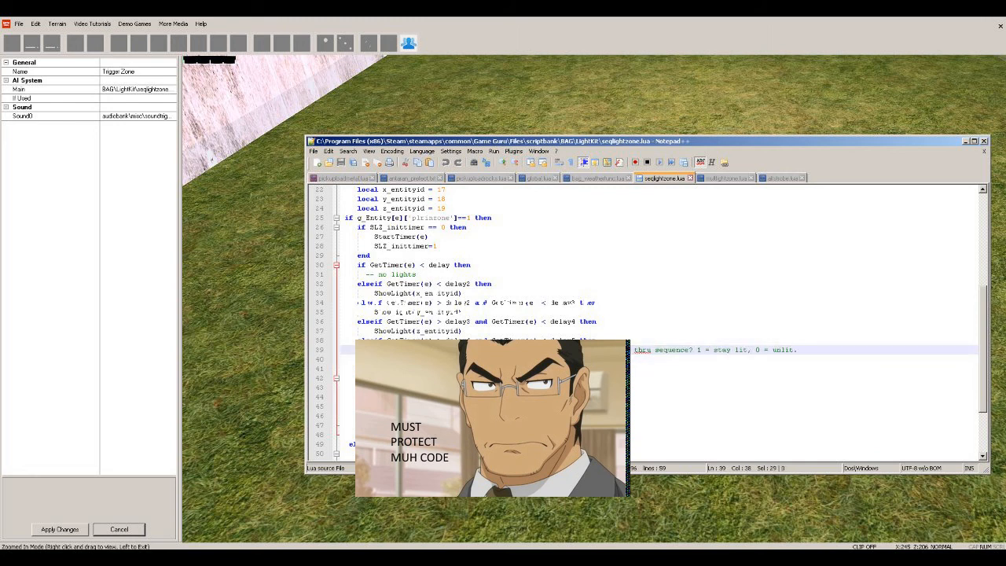
{"action": "left_click", "coordinate": [428, 350]}
Step: Examine the delay to delay5 timing variables and the entity ID lines below them in seqlightzone.lua
{"action": "scroll", "coordinate": [644, 322], "scroll_direction": "up", "scroll_amount": 6}
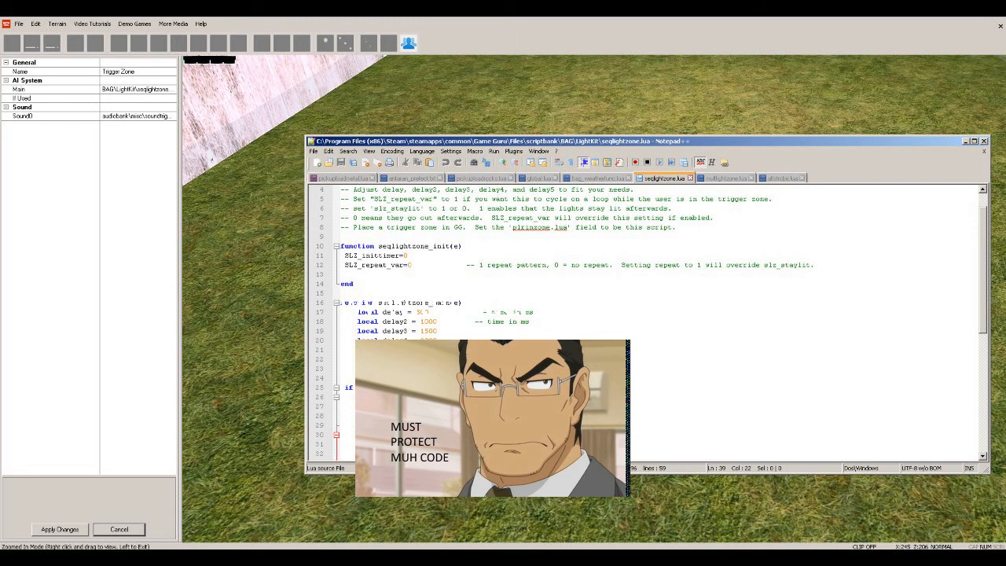
{"action": "left_click", "coordinate": [441, 359]}
{"action": "left_click", "coordinate": [441, 368]}
{"action": "left_click", "coordinate": [440, 331]}
{"action": "left_click", "coordinate": [441, 312]}
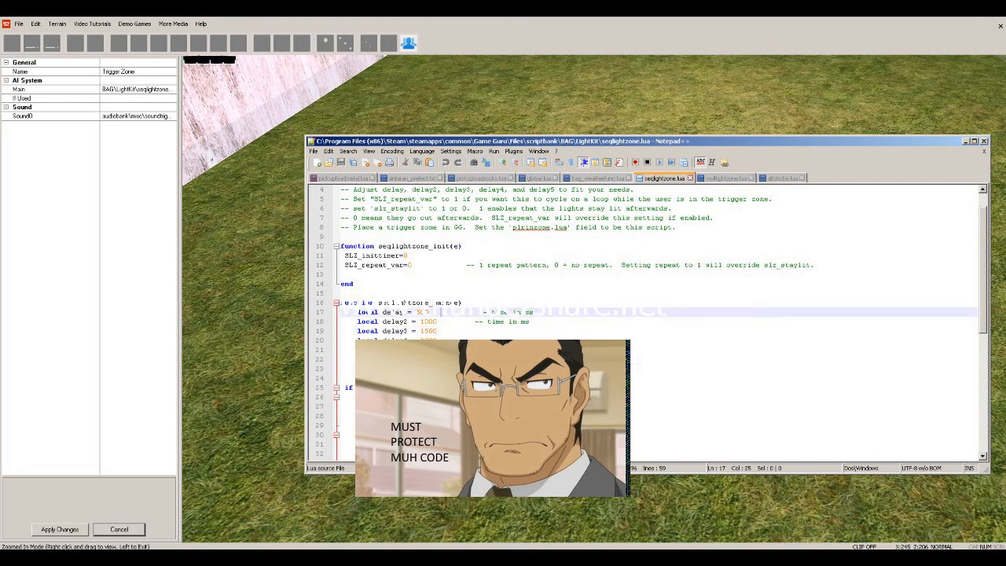
{"action": "left_click", "coordinate": [440, 340]}
{"action": "left_click", "coordinate": [441, 350]}
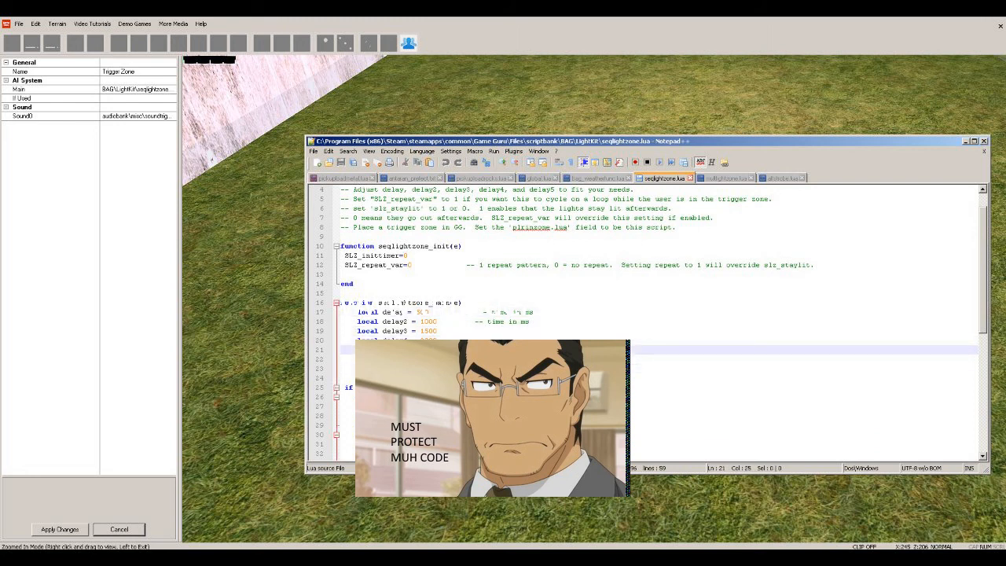
Step: Close seqlightzone.lua and switch away from Notepad++
{"action": "left_click", "coordinate": [690, 178]}
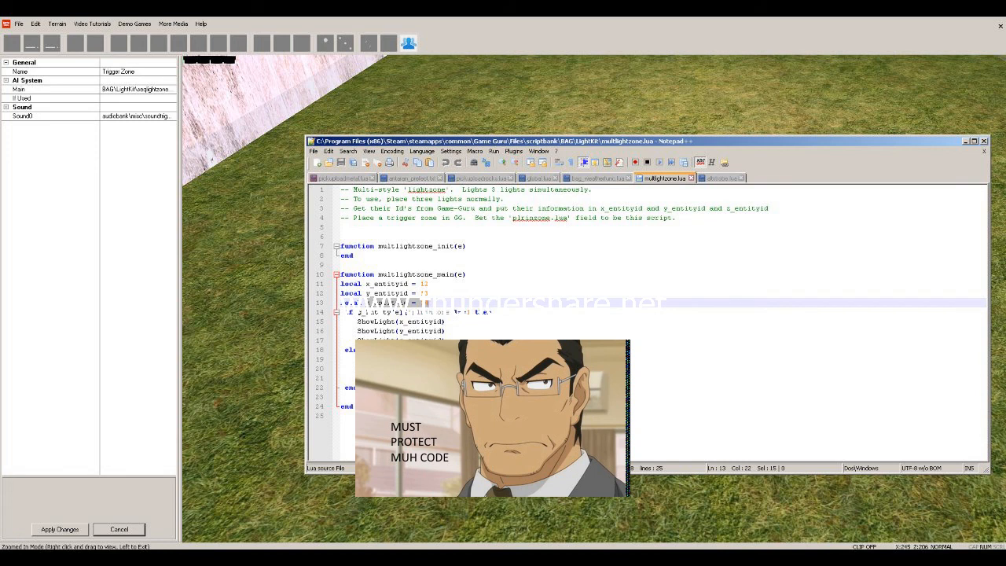
{"action": "key", "text": "alt+Tab"}
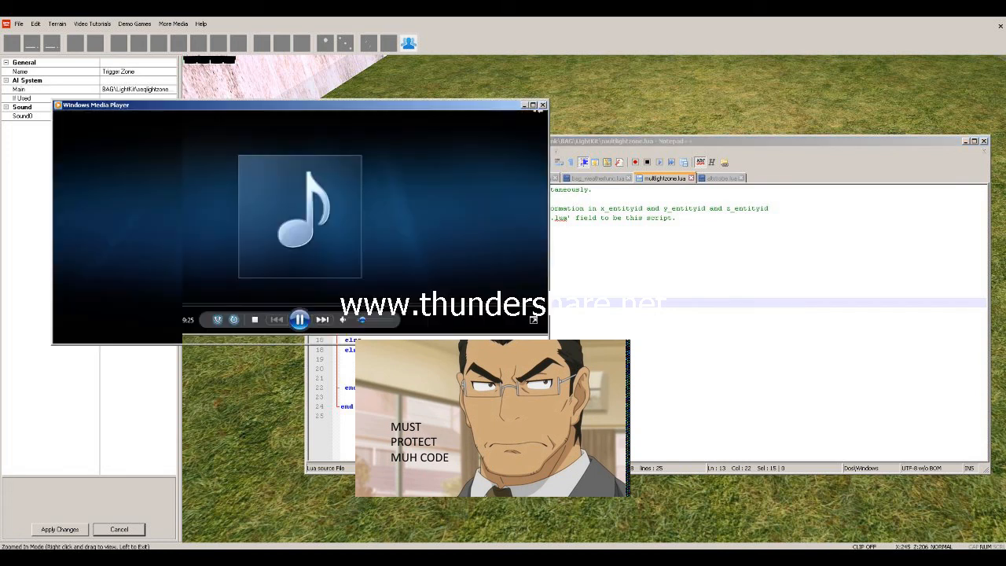